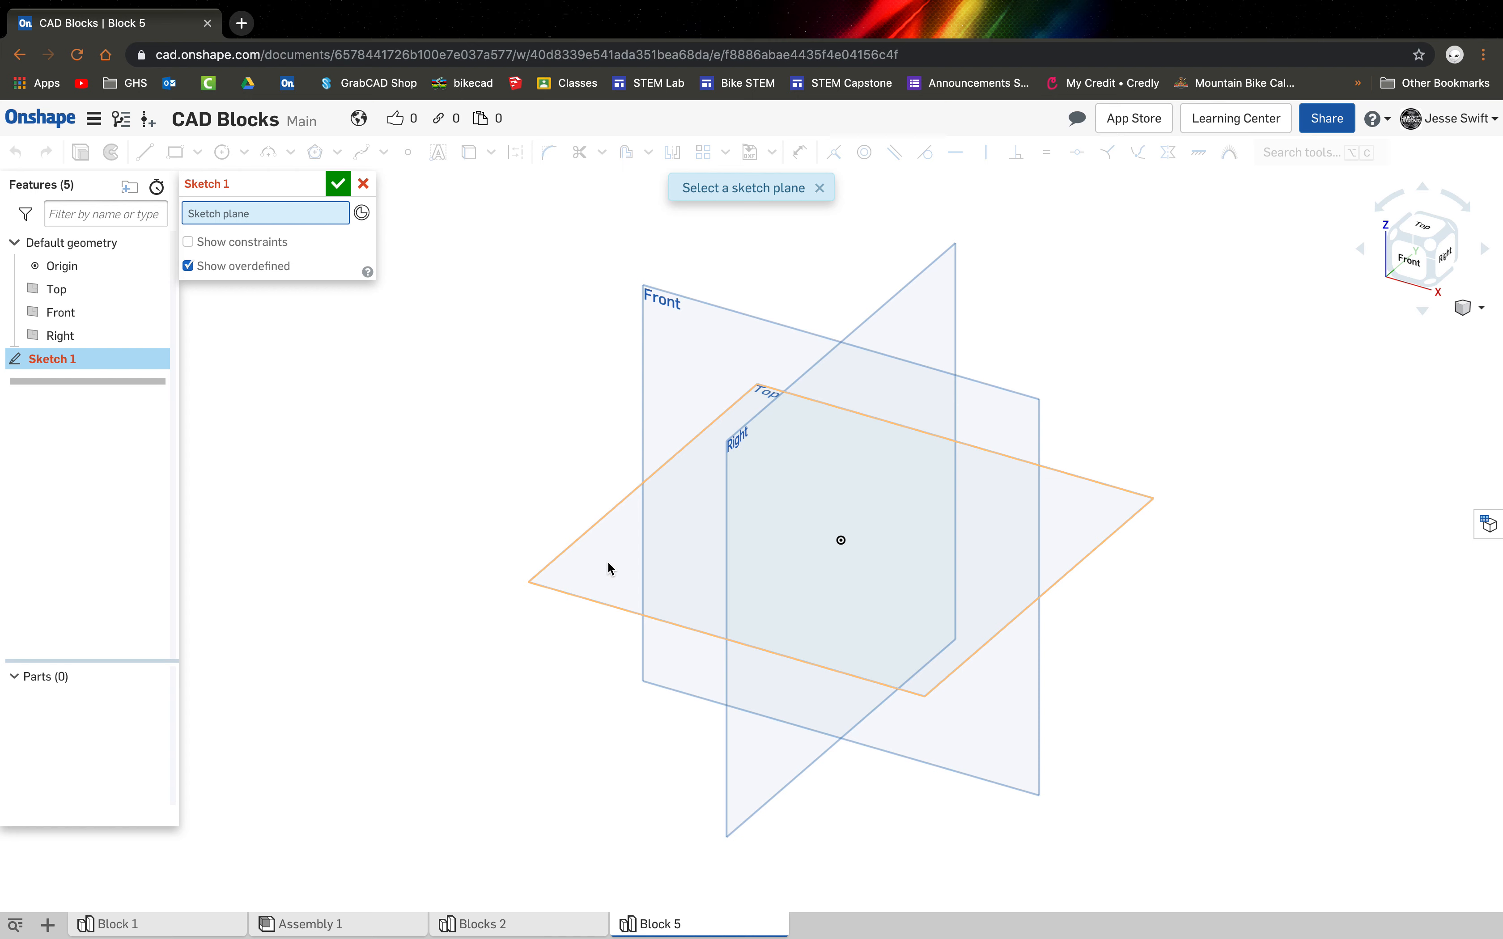
# Sketch a corner rectangle about 7.8 by 2.9 cm on the Top plane, in front of the origin.
pyautogui.click(609, 568)
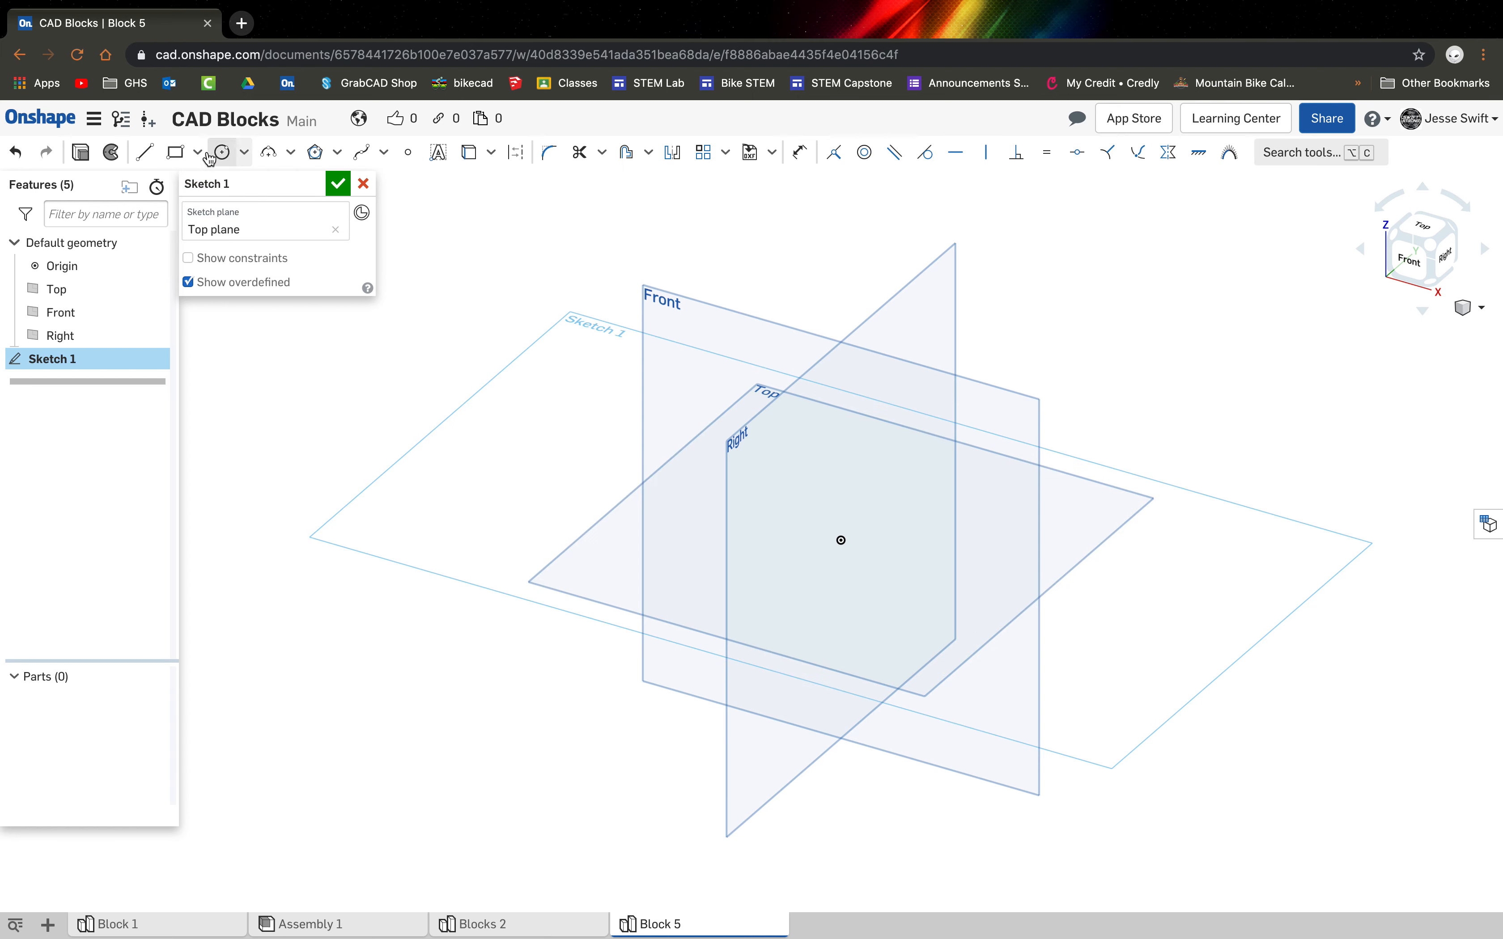
pyautogui.click(176, 153)
pyautogui.click(625, 559)
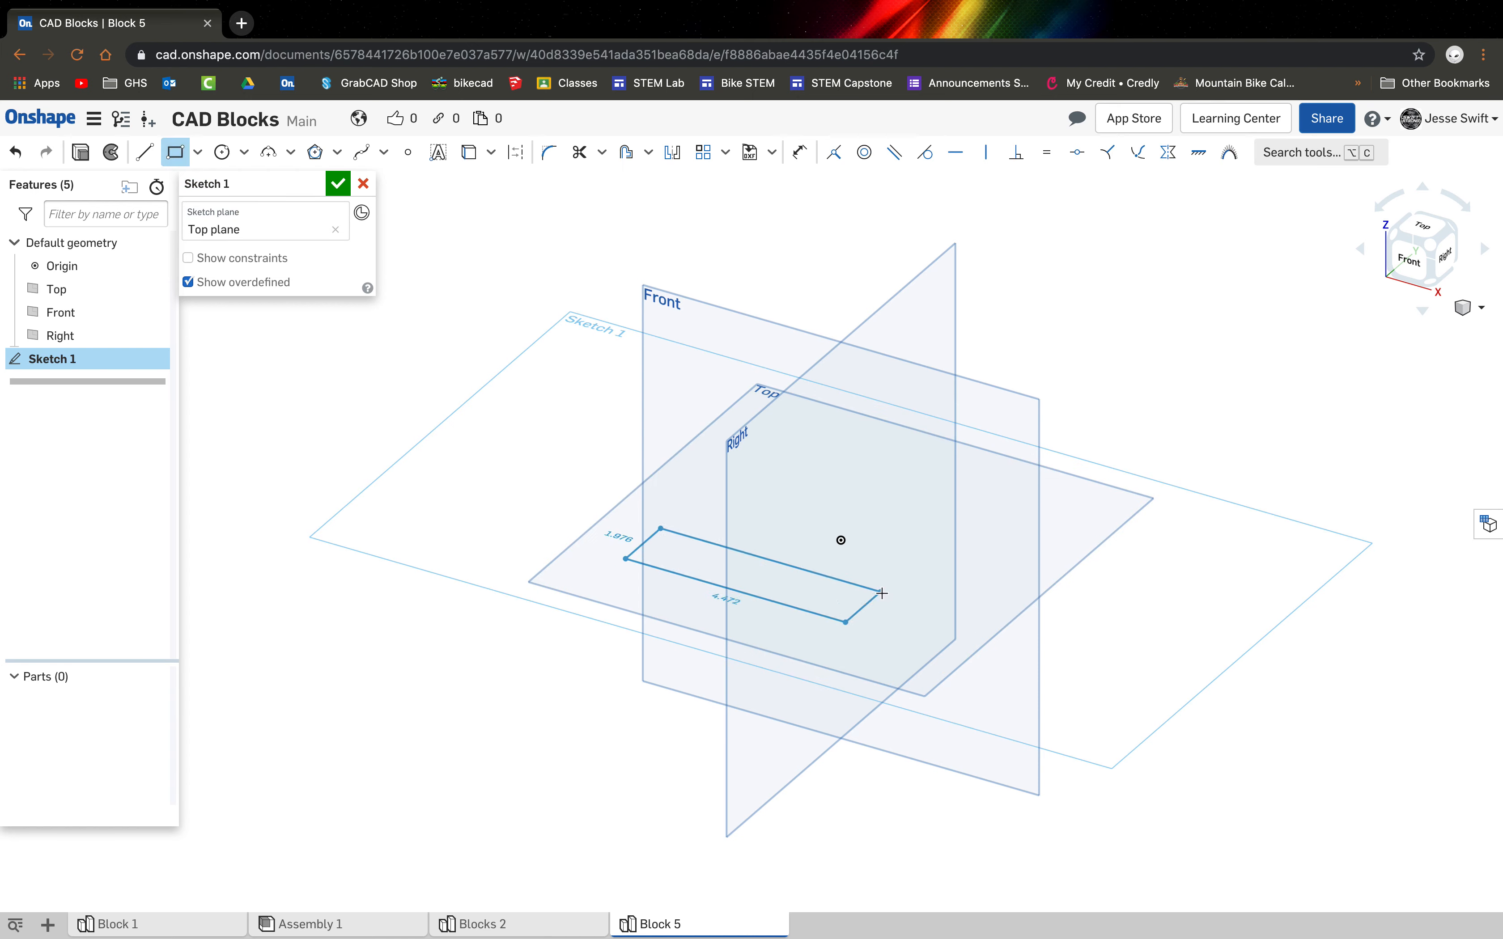
pyautogui.click(875, 577)
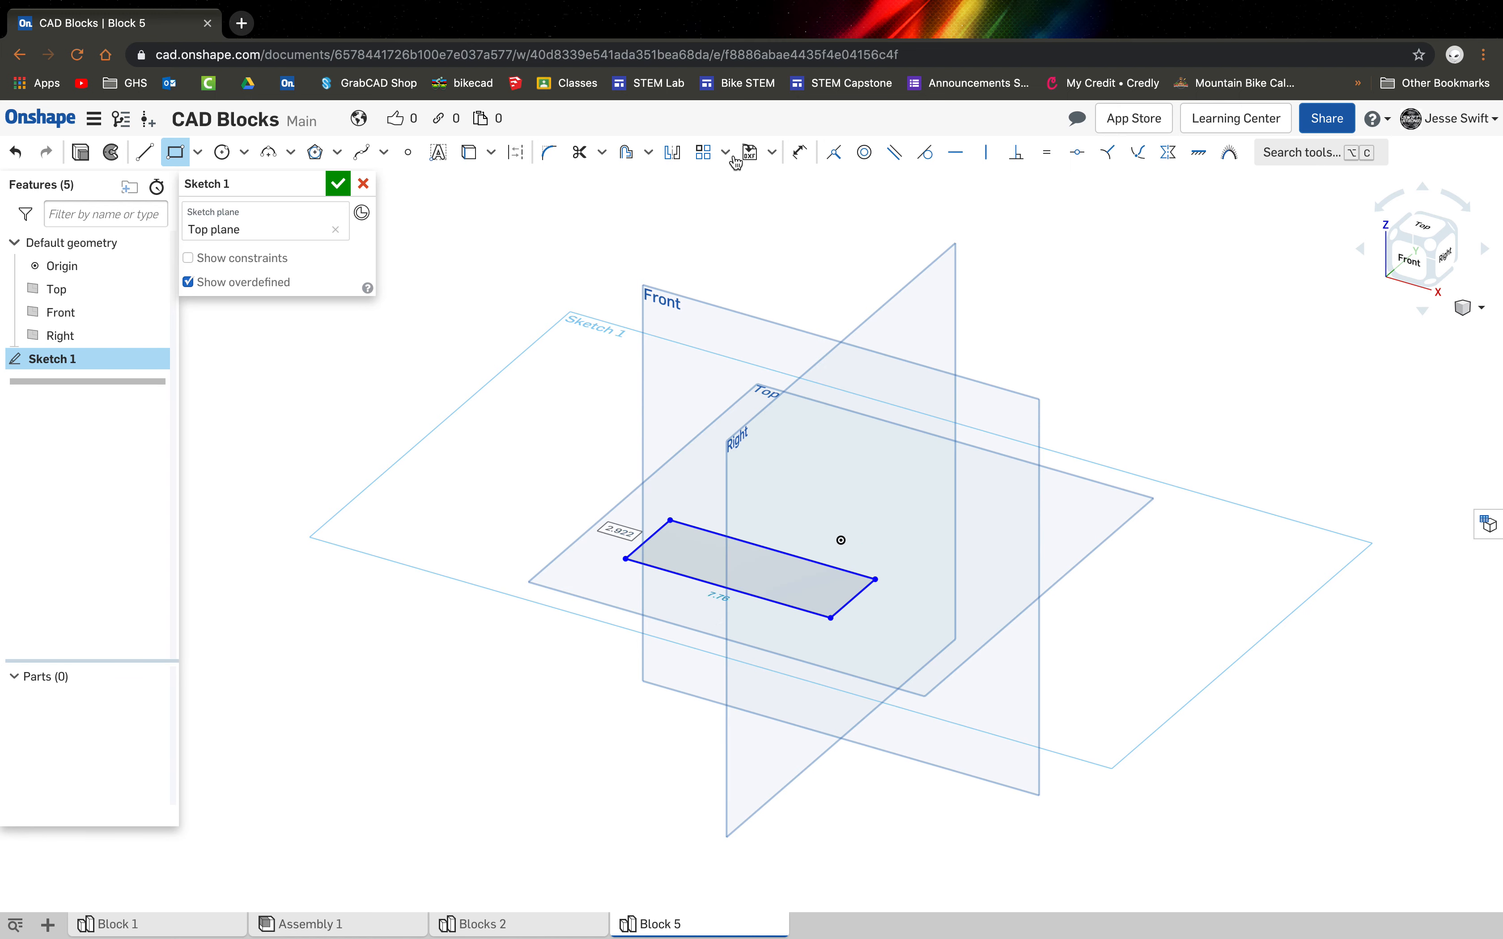
# Dimension the rectangle's short side to 2.25 cm and its long side to 6 cm, and finish the sketch.
pyautogui.click(800, 152)
pyautogui.click(831, 614)
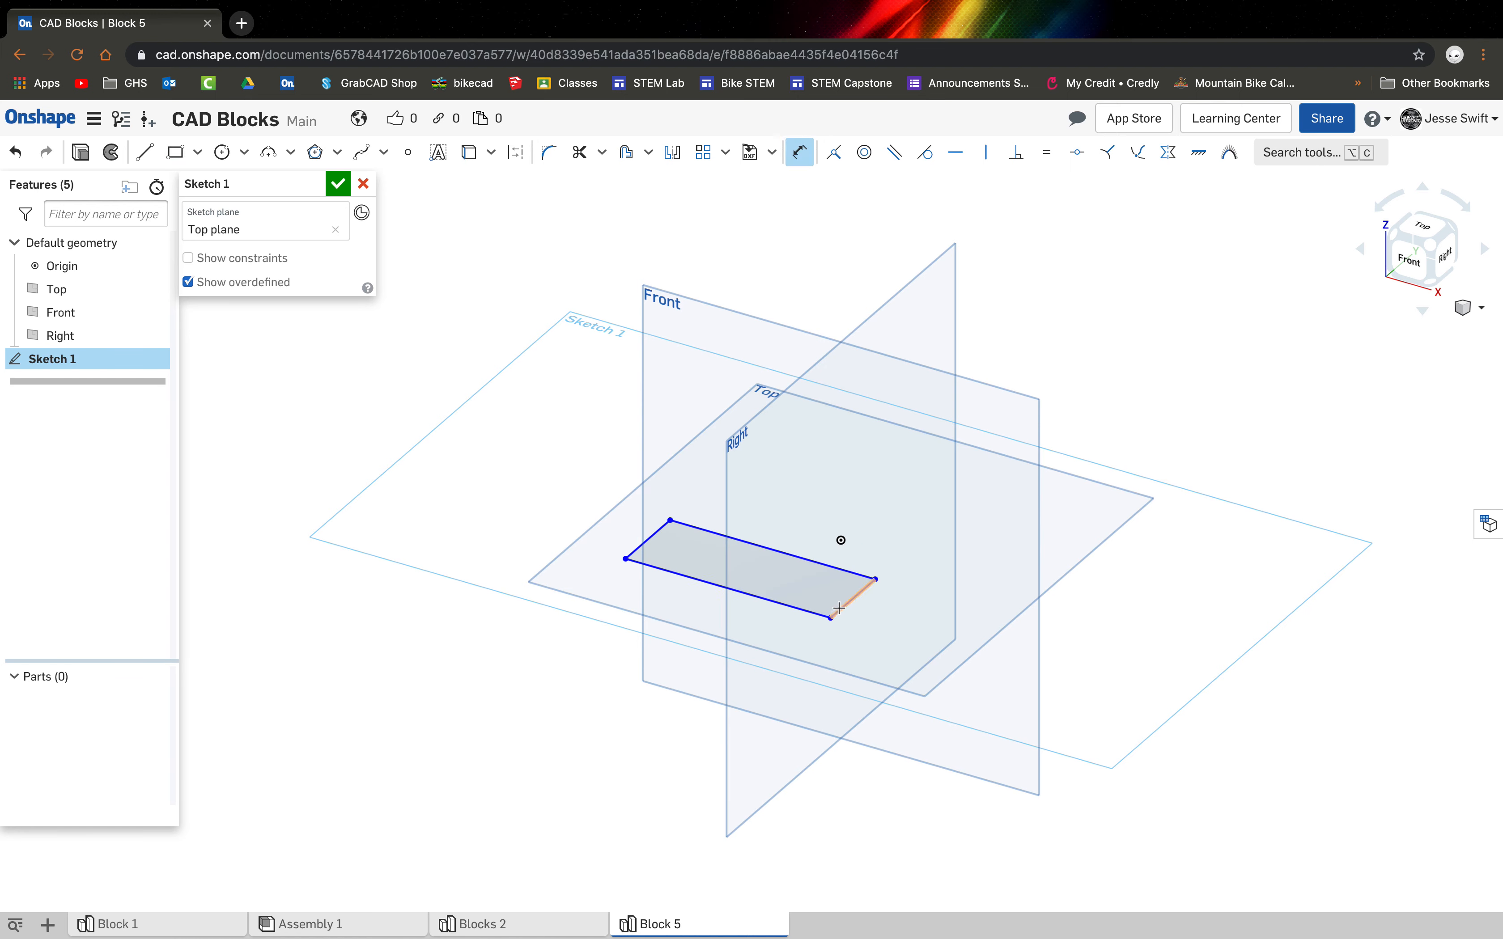
pyautogui.click(894, 615)
pyautogui.write('2.25')
pyautogui.press('Return')
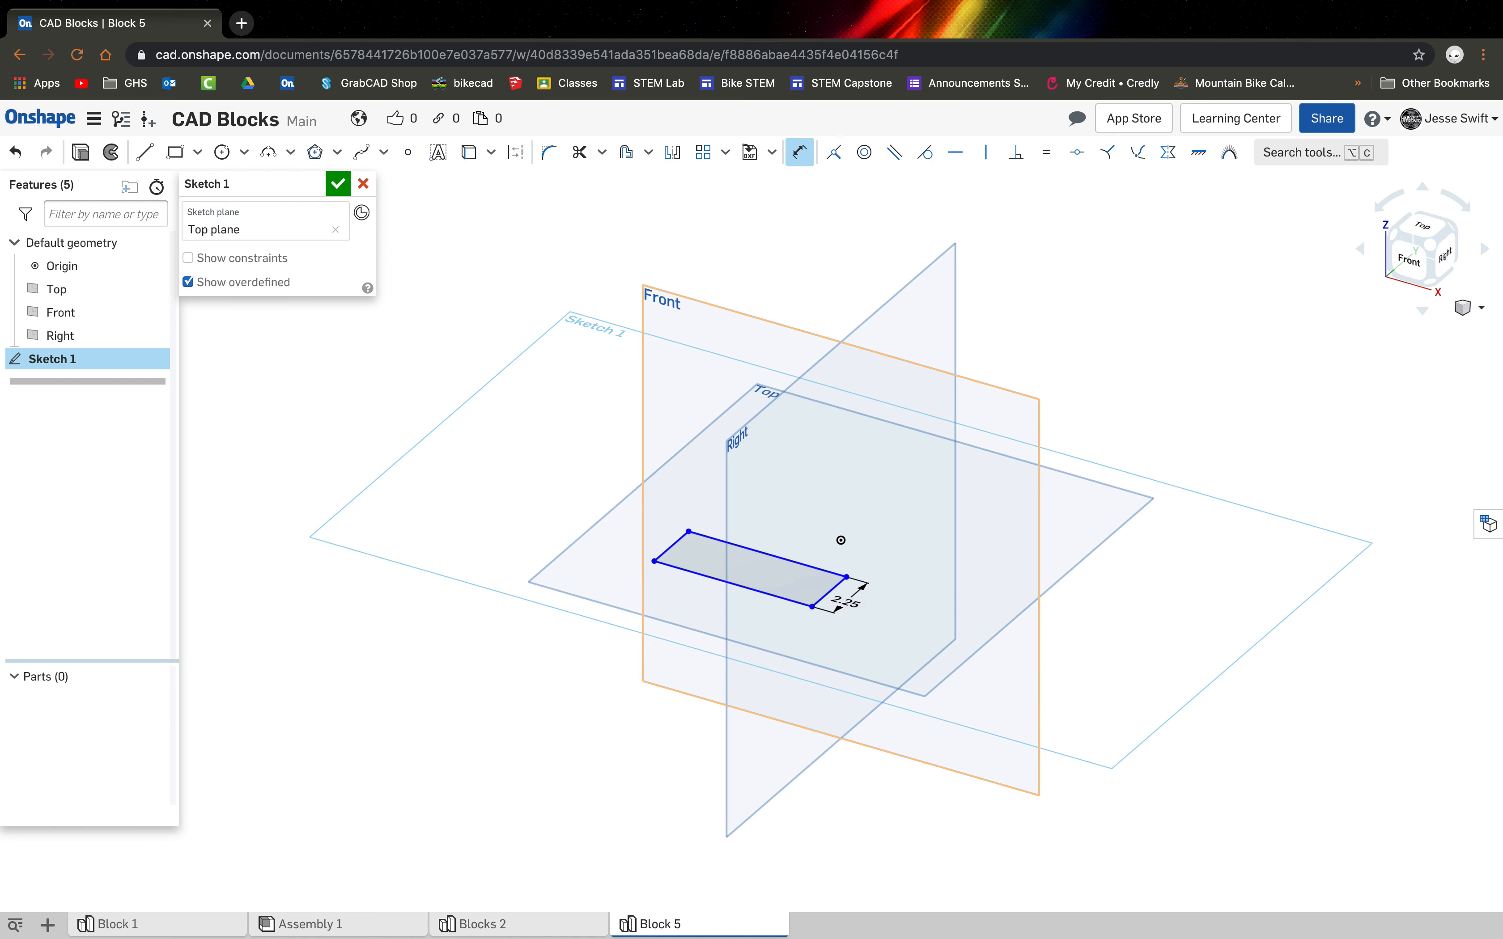
pyautogui.click(769, 596)
pyautogui.click(753, 611)
pyautogui.write('6')
pyautogui.press('Return')
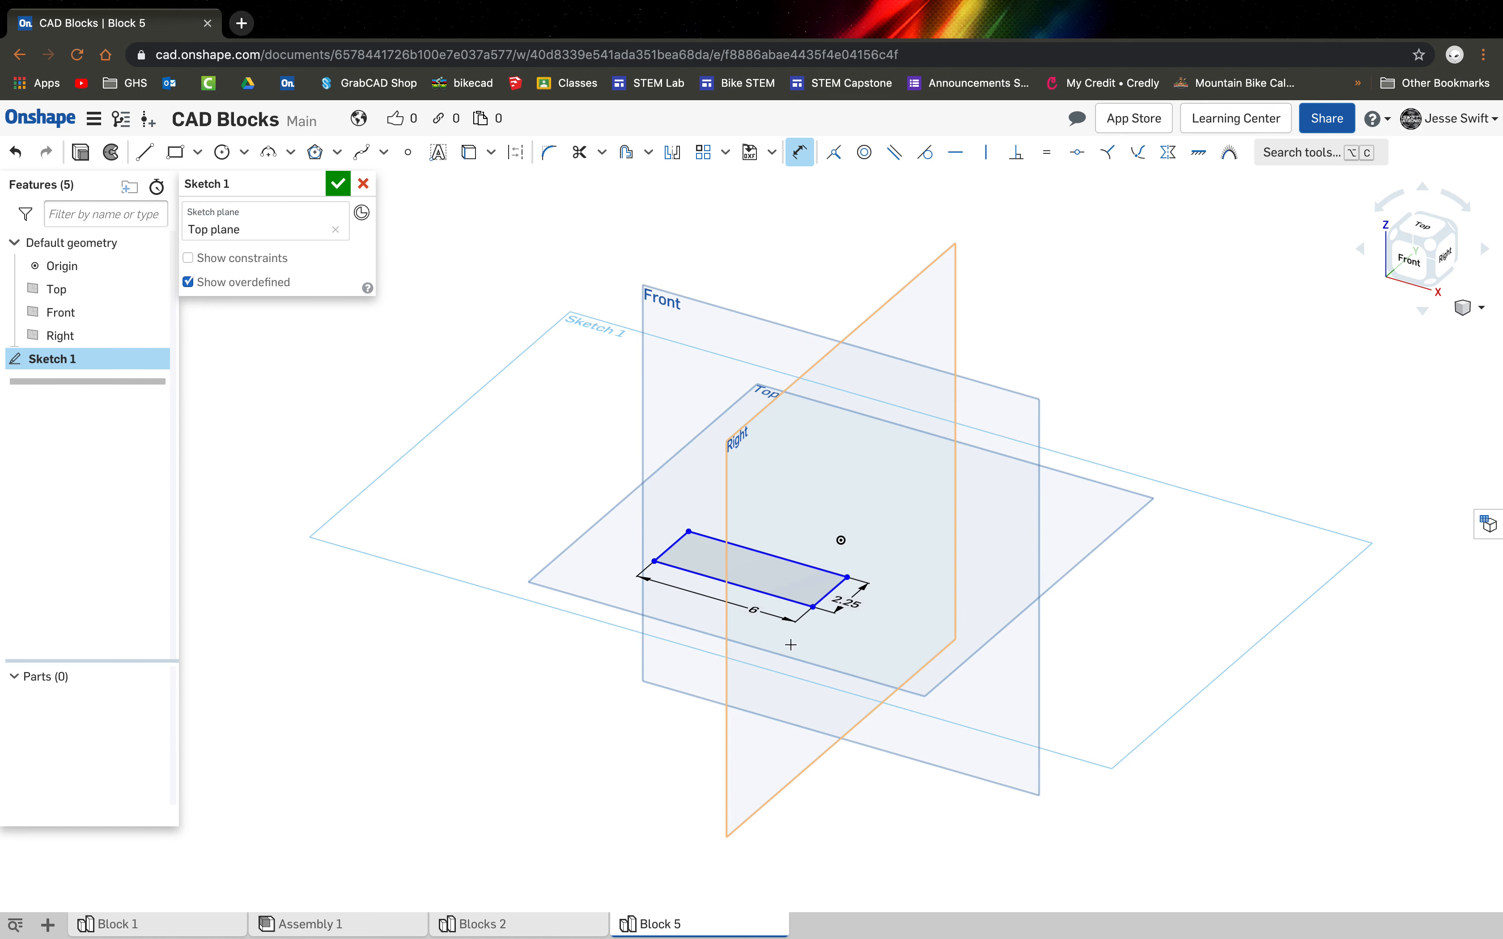
pyautogui.click(337, 184)
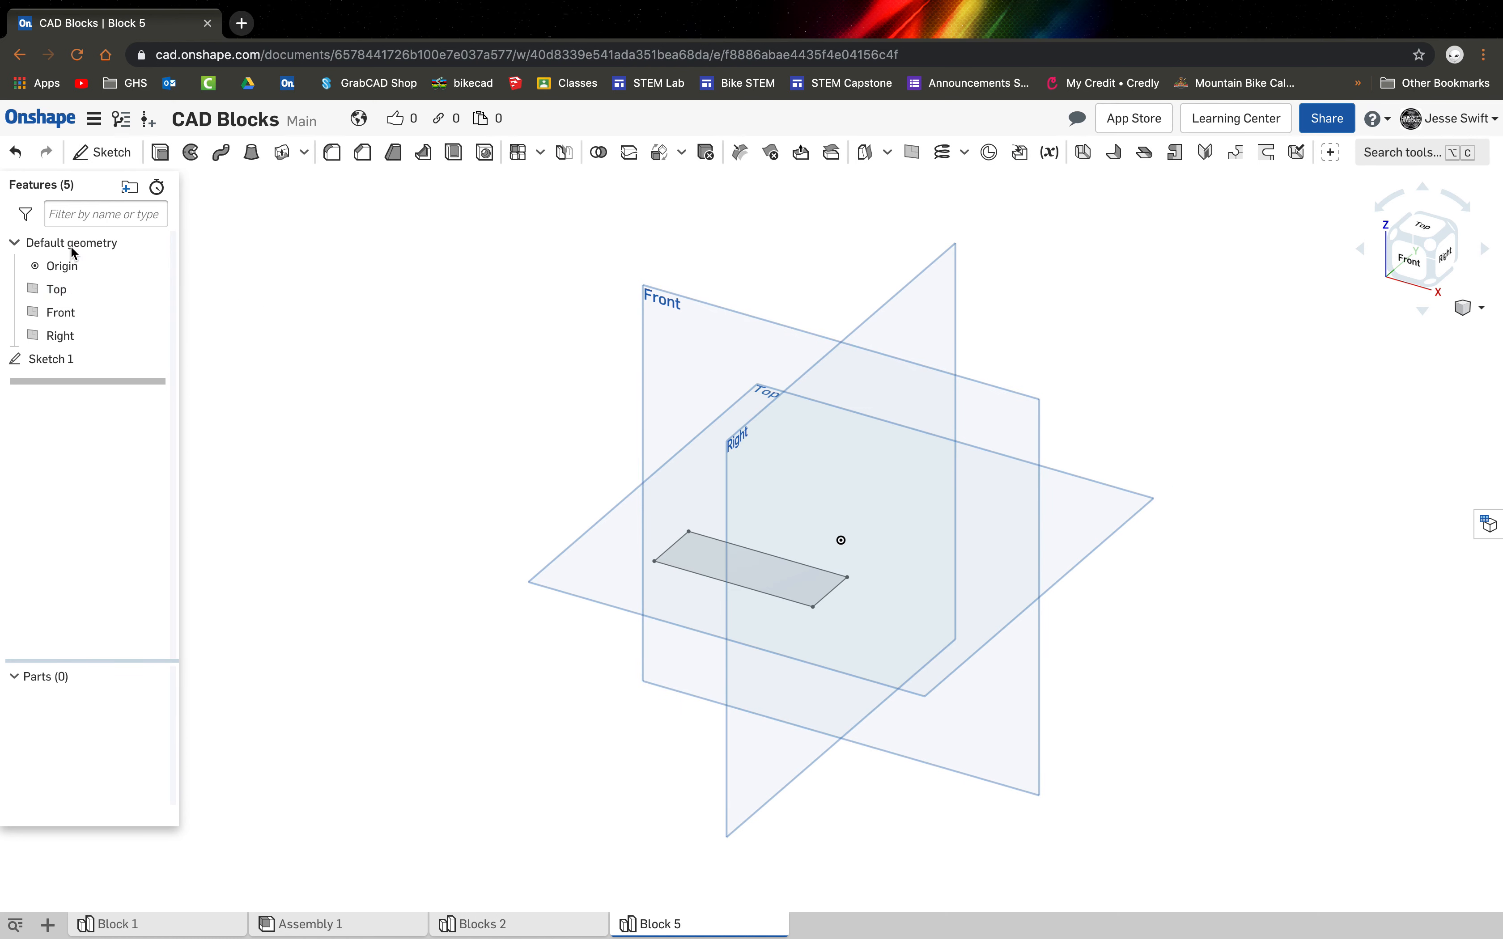
# Hide the origin and the Top, Front and Right default planes.
pyautogui.moveTo(82, 276)
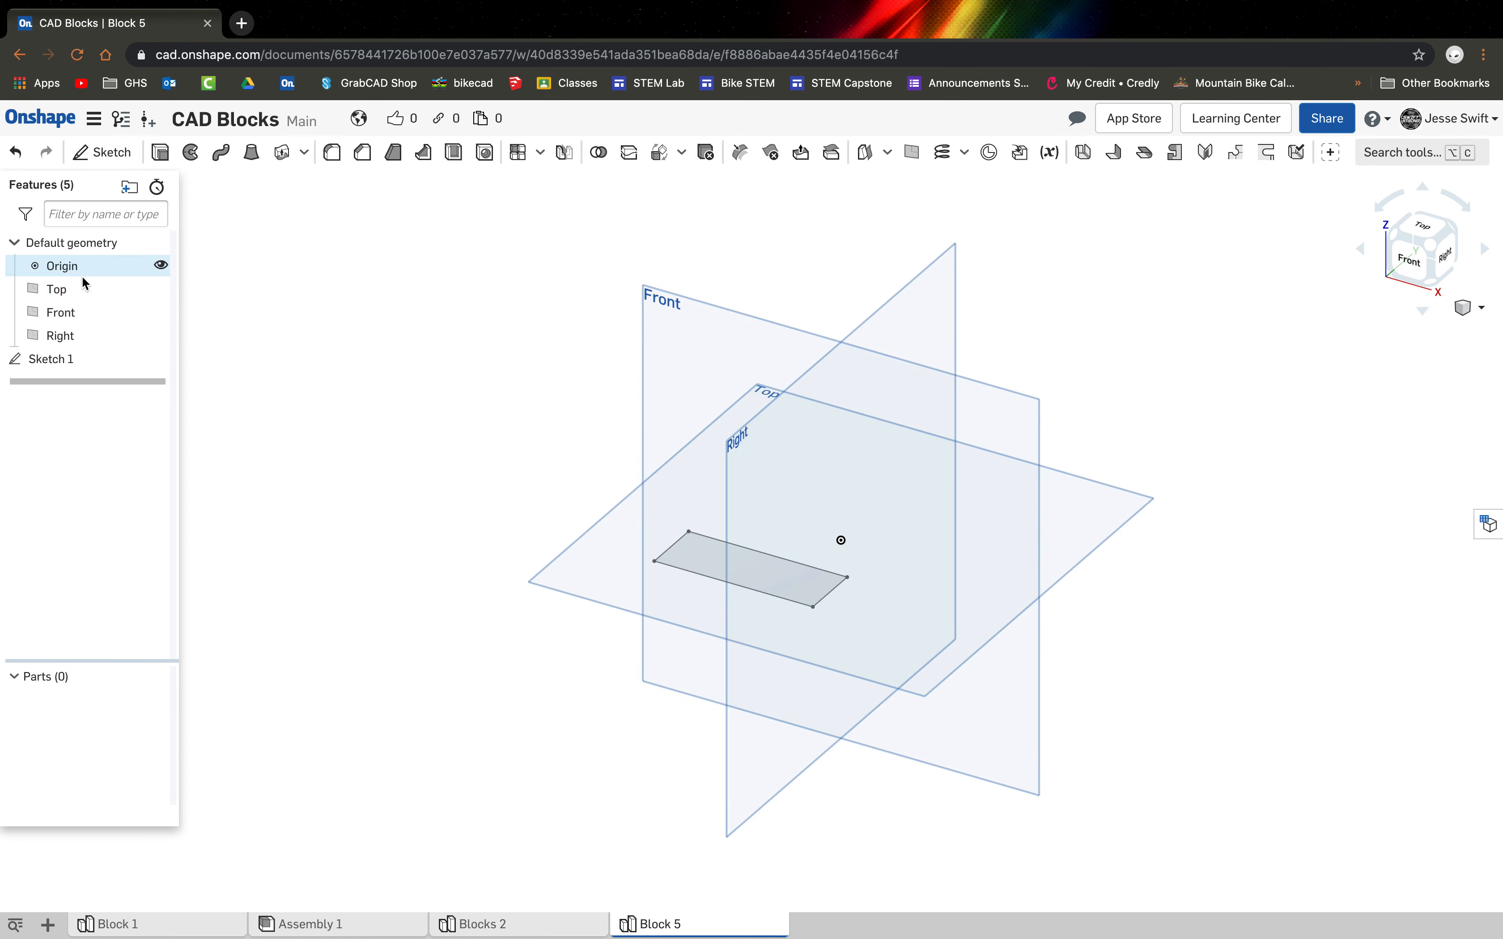
pyautogui.click(160, 266)
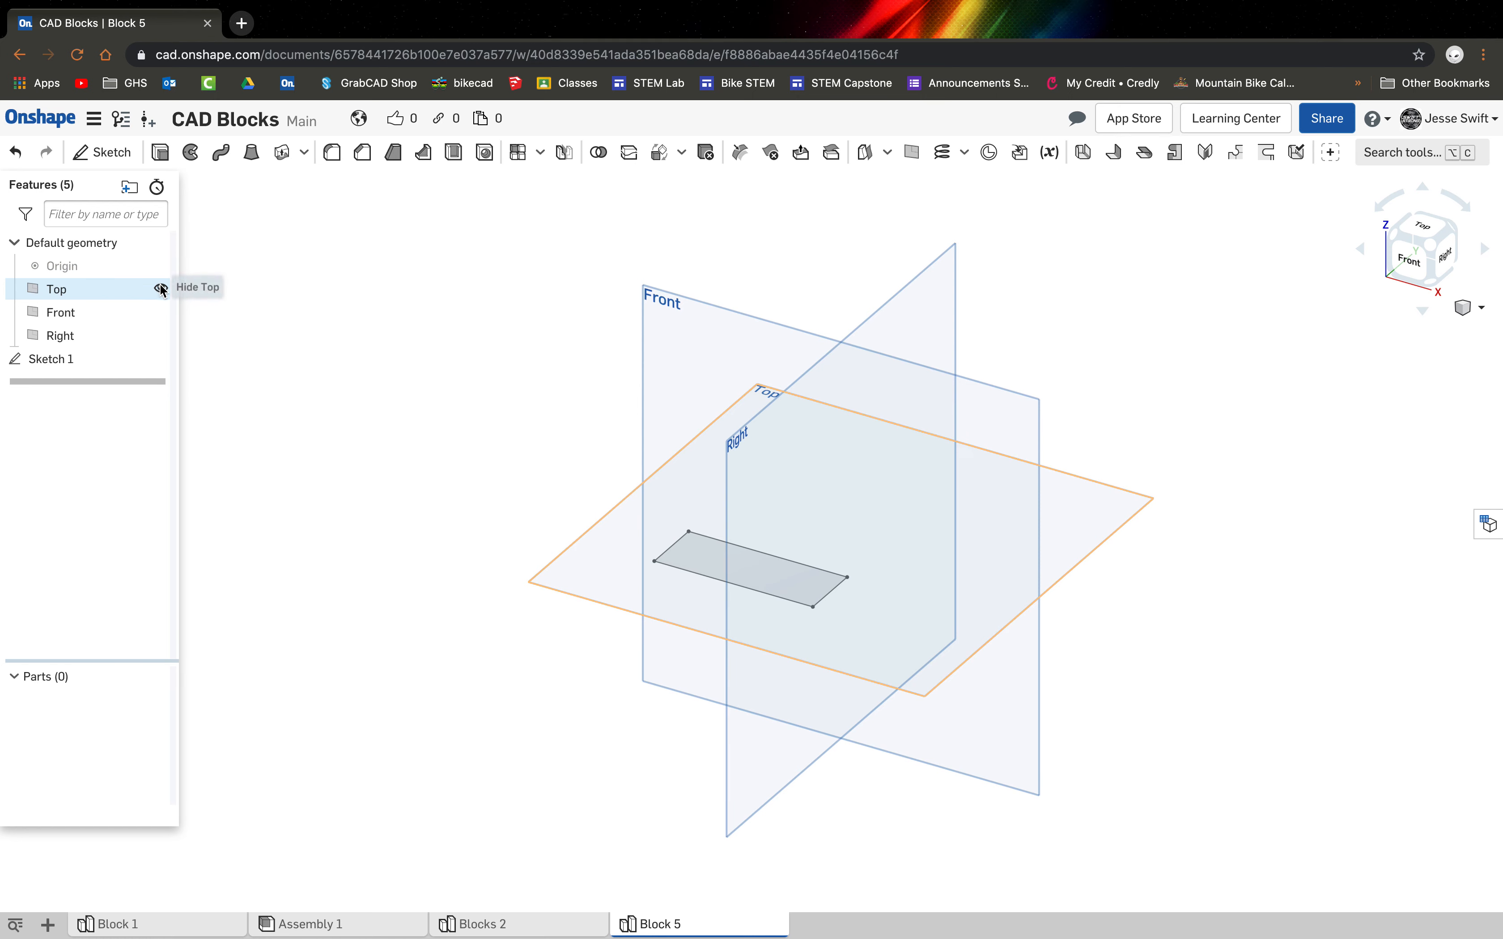
pyautogui.click(161, 289)
pyautogui.click(162, 313)
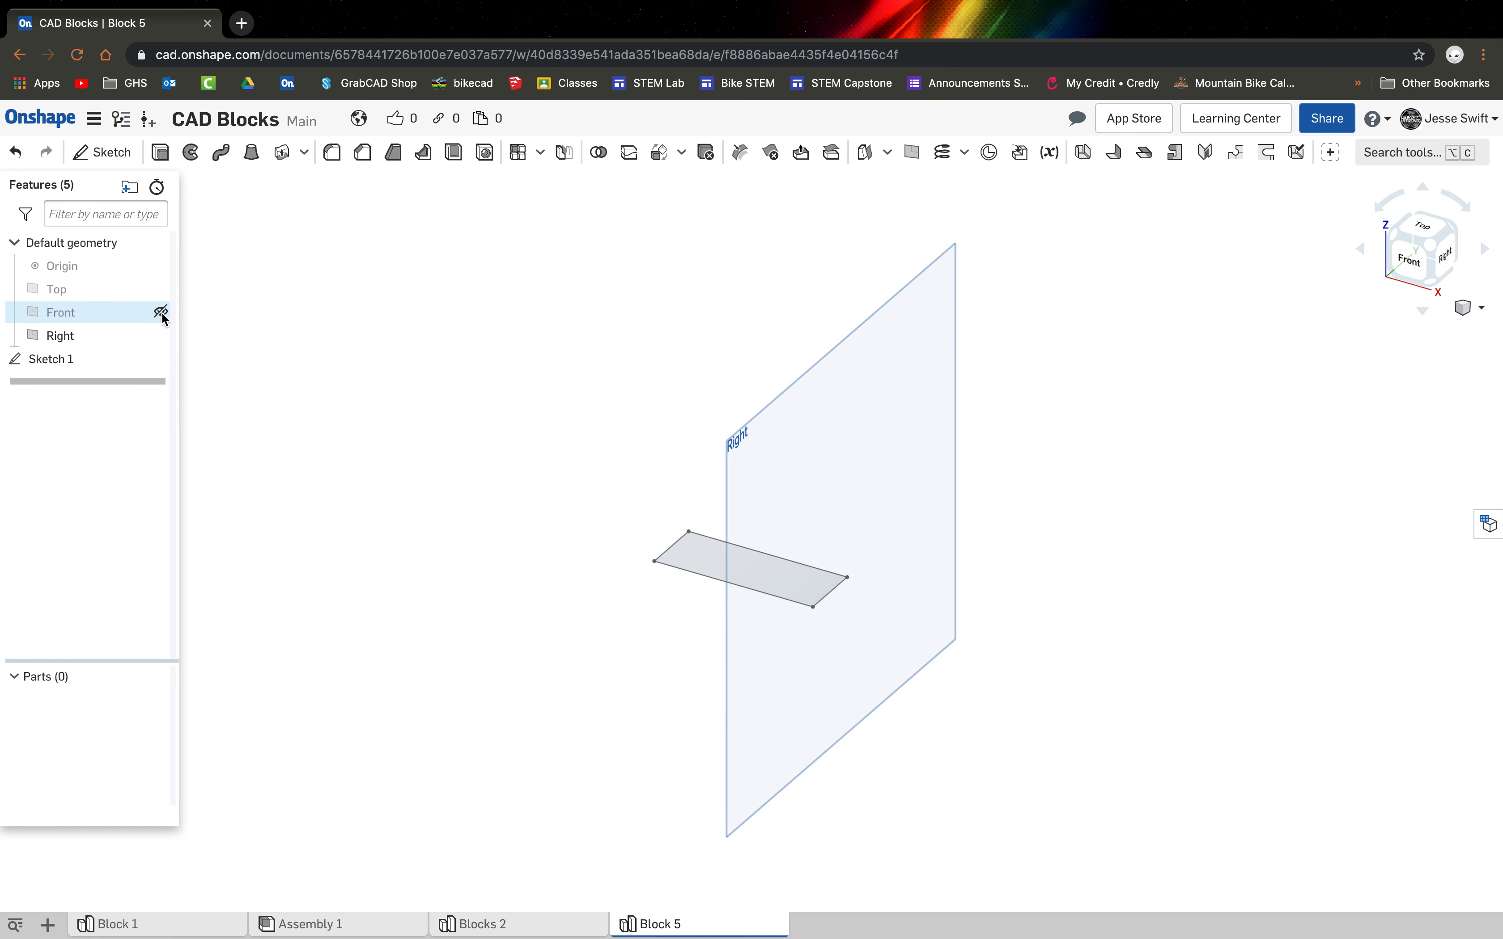
pyautogui.click(161, 336)
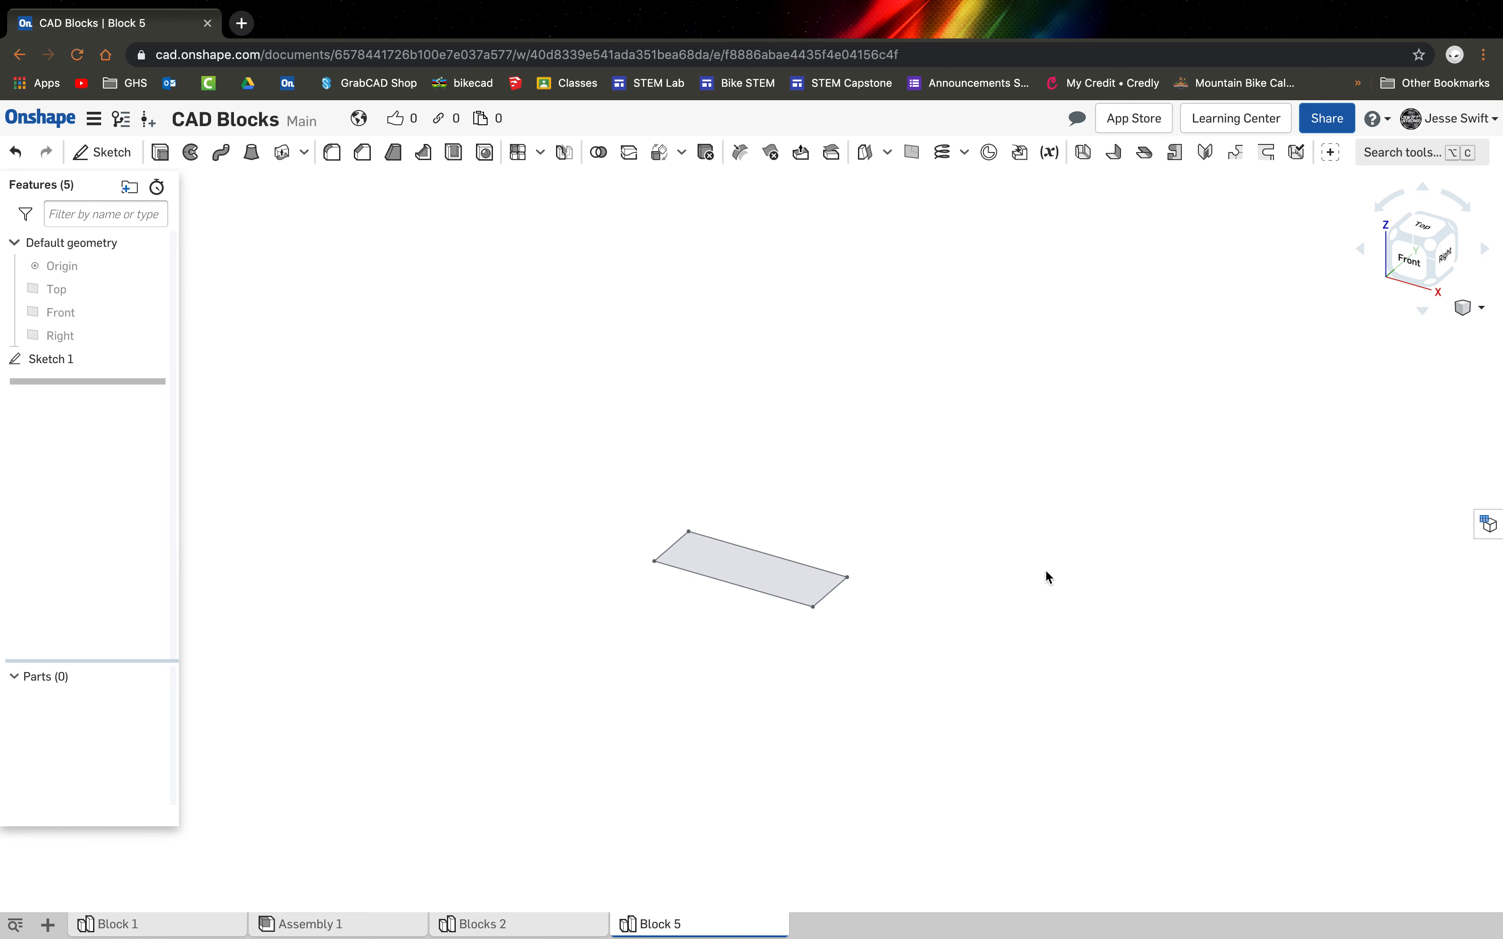
# Extrude the rectangle as a new solid with a blind depth of 1.75 cm.
pyautogui.scroll(5, 708, 534)
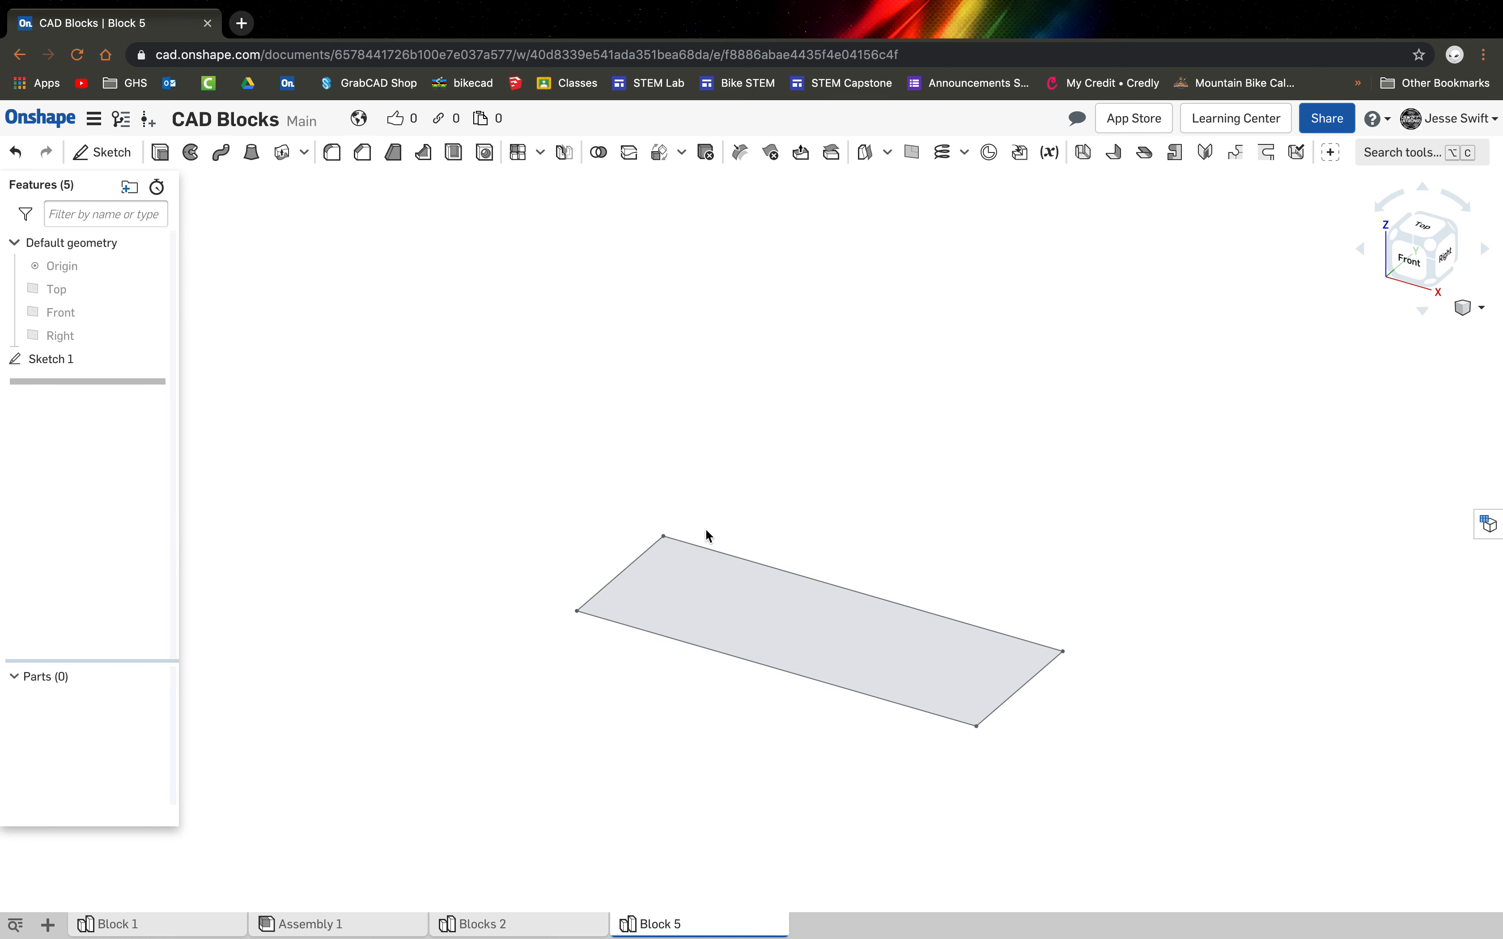
pyautogui.scroll(3, 708, 535)
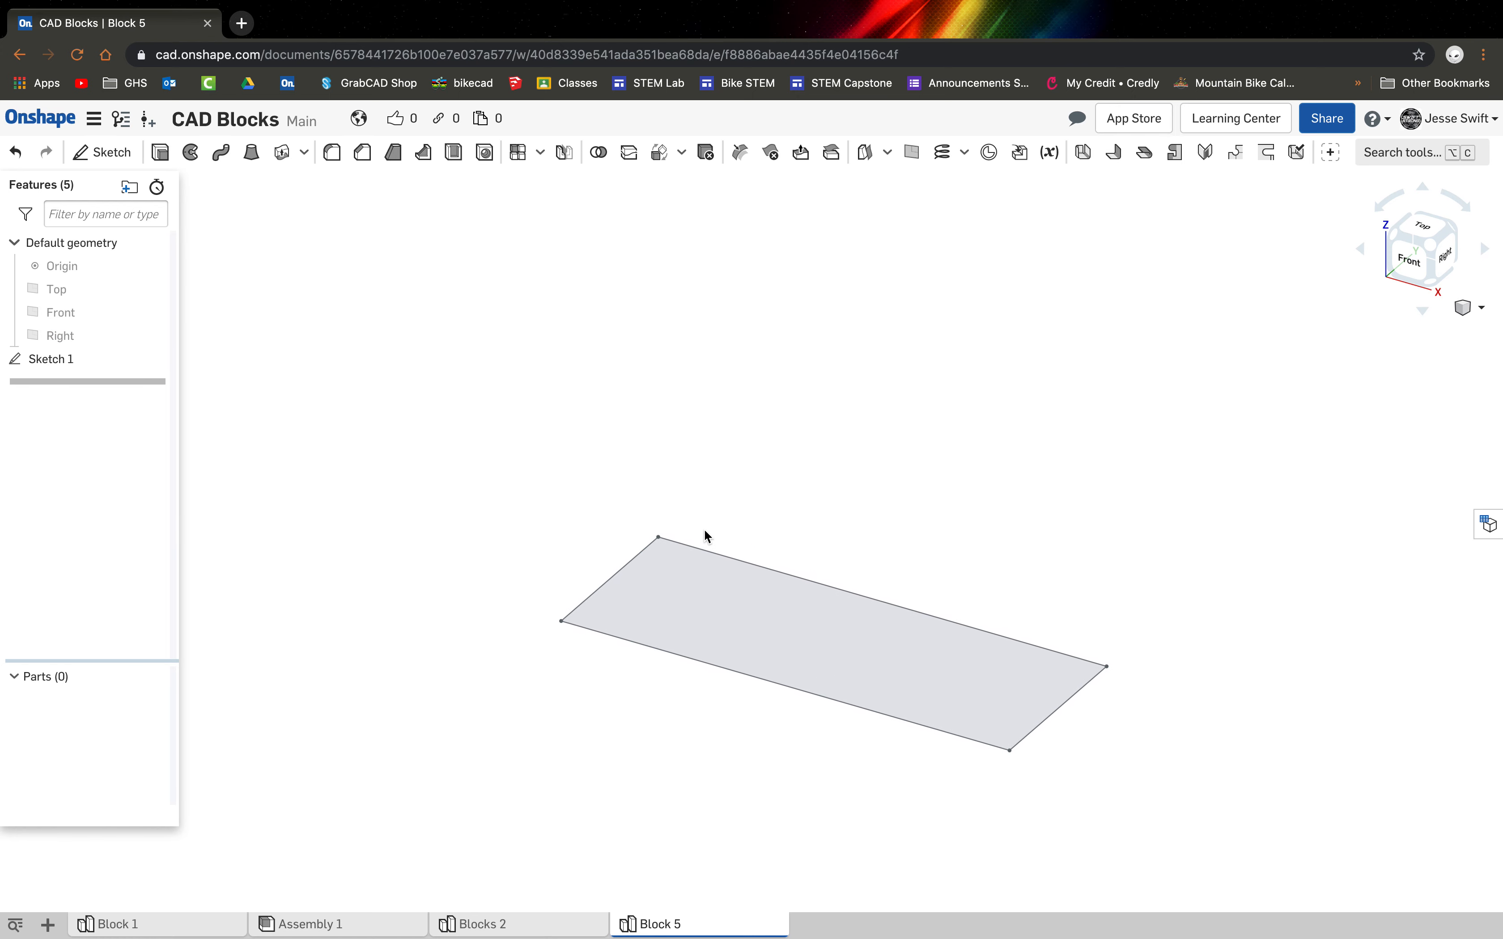
pyautogui.click(1467, 309)
pyautogui.click(1447, 414)
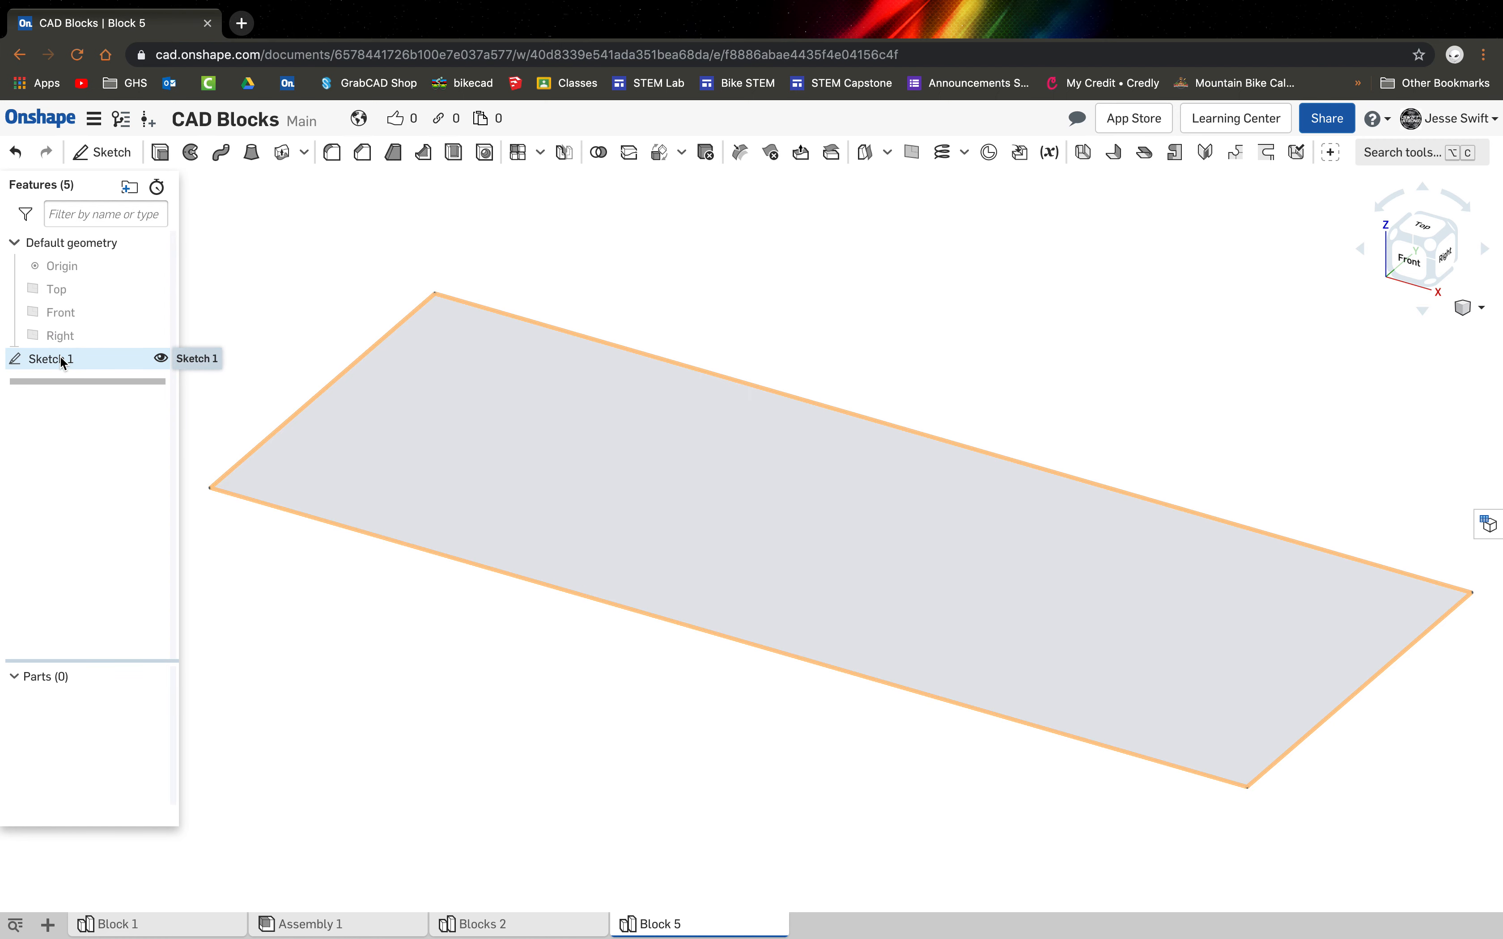
pyautogui.click(160, 153)
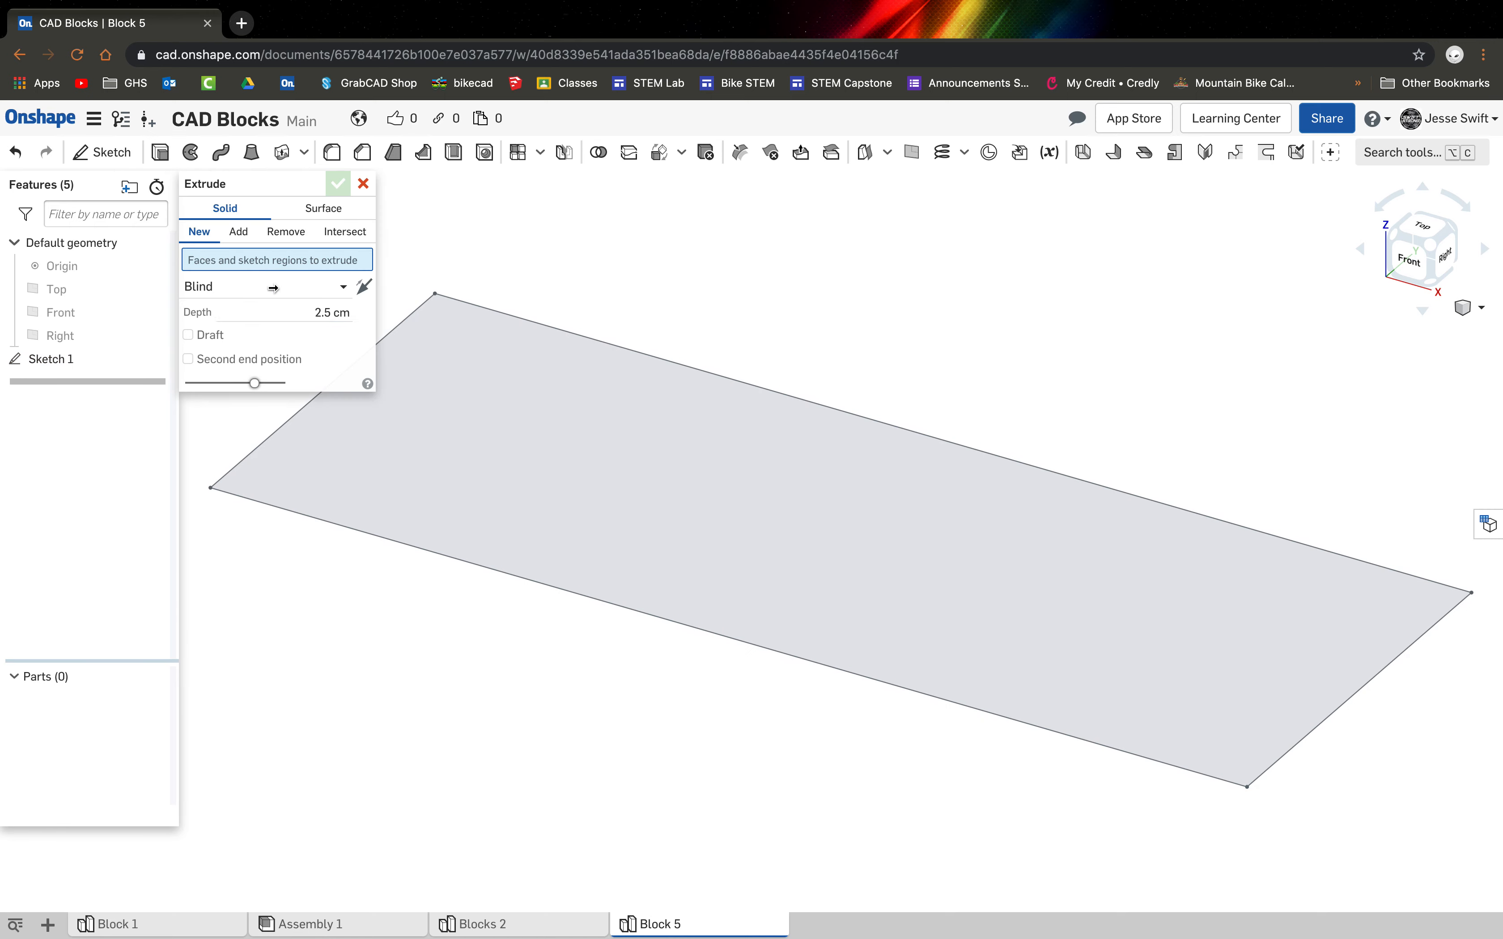
pyautogui.click(428, 408)
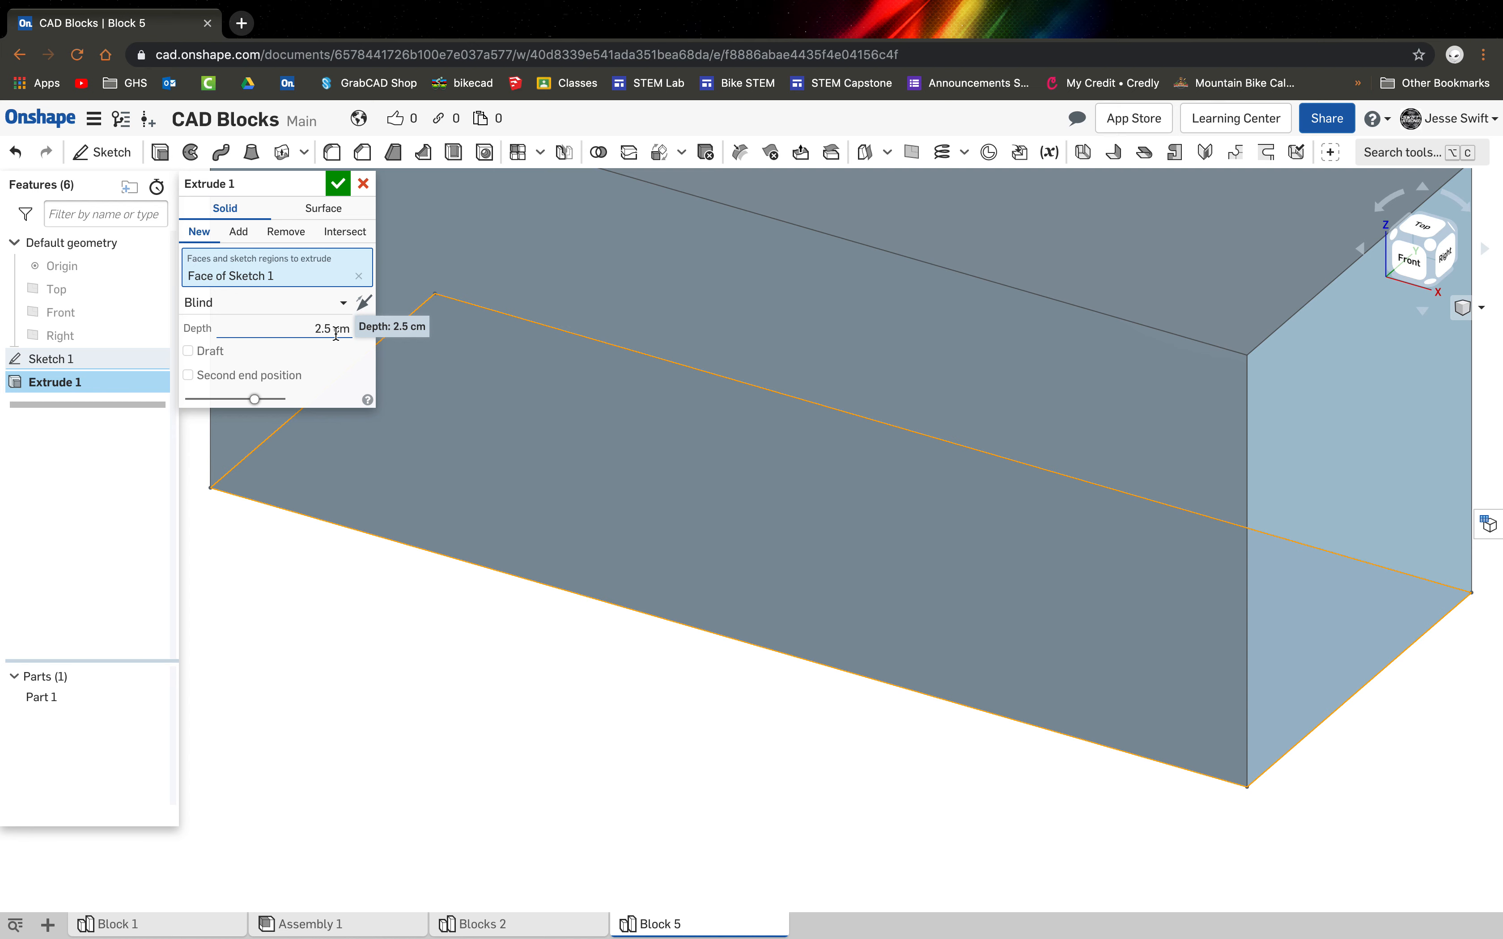
pyautogui.click(314, 329)
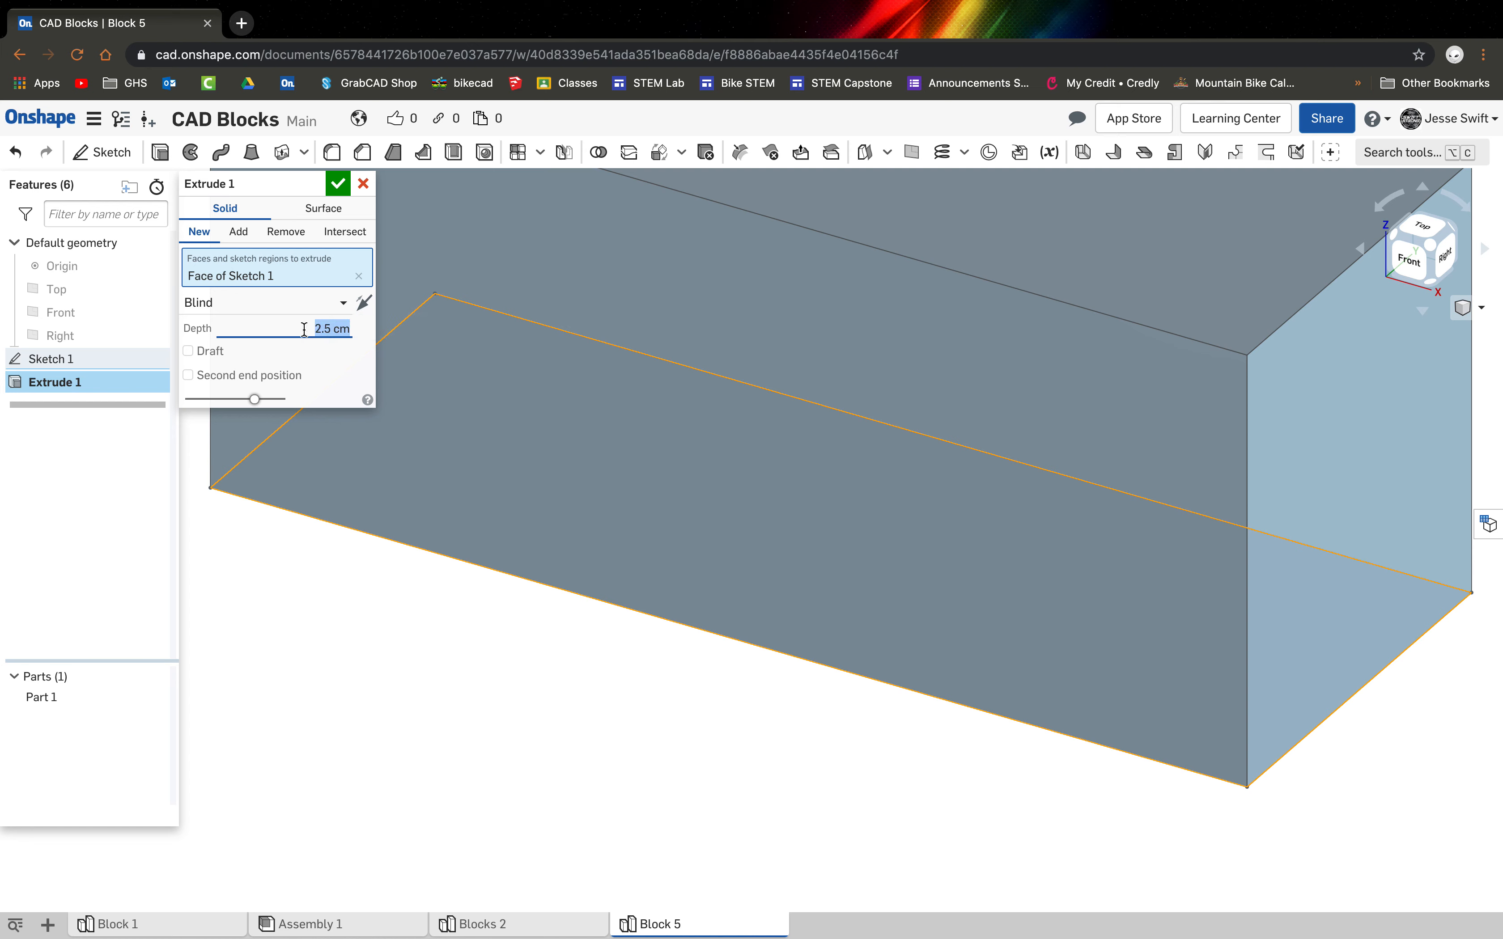
pyautogui.write('1.75')
pyautogui.press('Return')
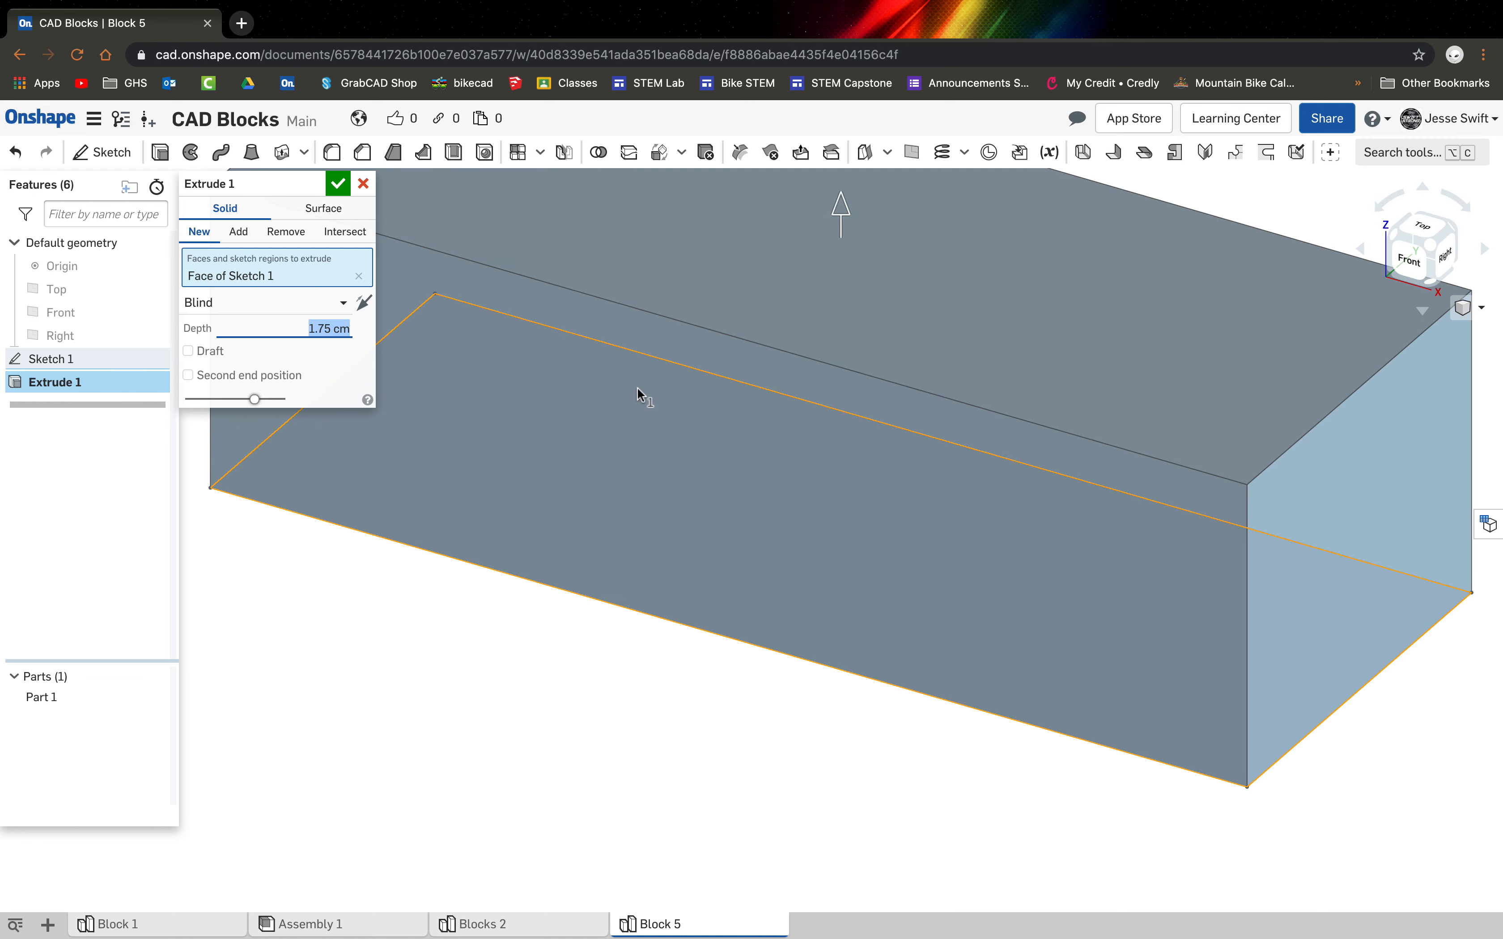
pyautogui.scroll(-5, 982, 448)
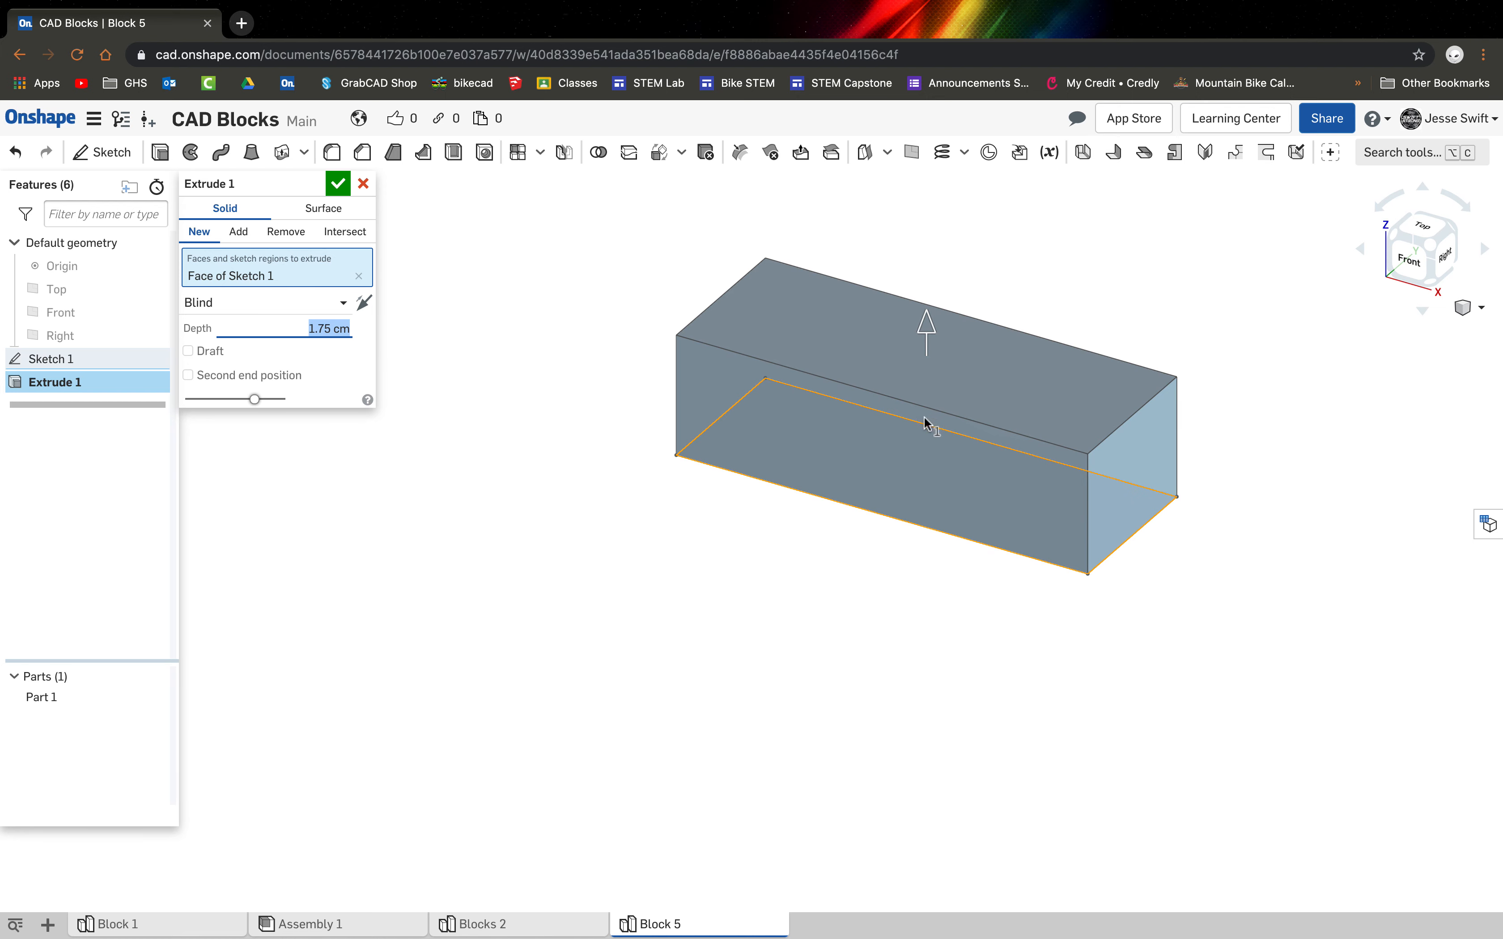
pyautogui.click(339, 184)
# On the block's front face, sketch connected lines about 0.52 cm up from the lower-right corner, 1.22 cm inward and 1.23 cm up to the top edge.
pyautogui.click(1469, 308)
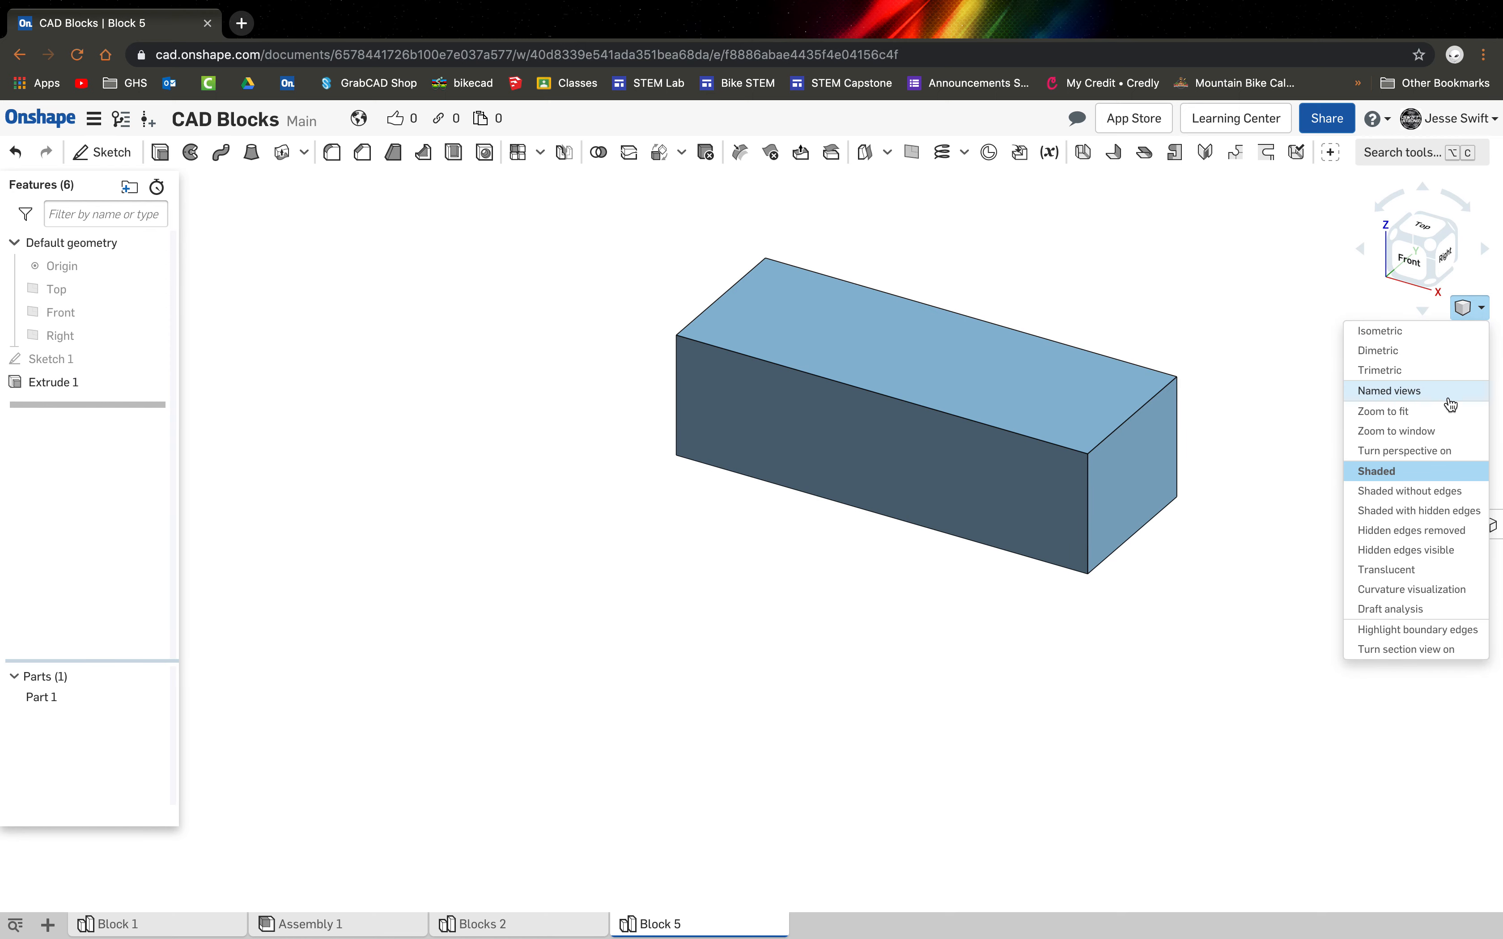
pyautogui.click(1398, 413)
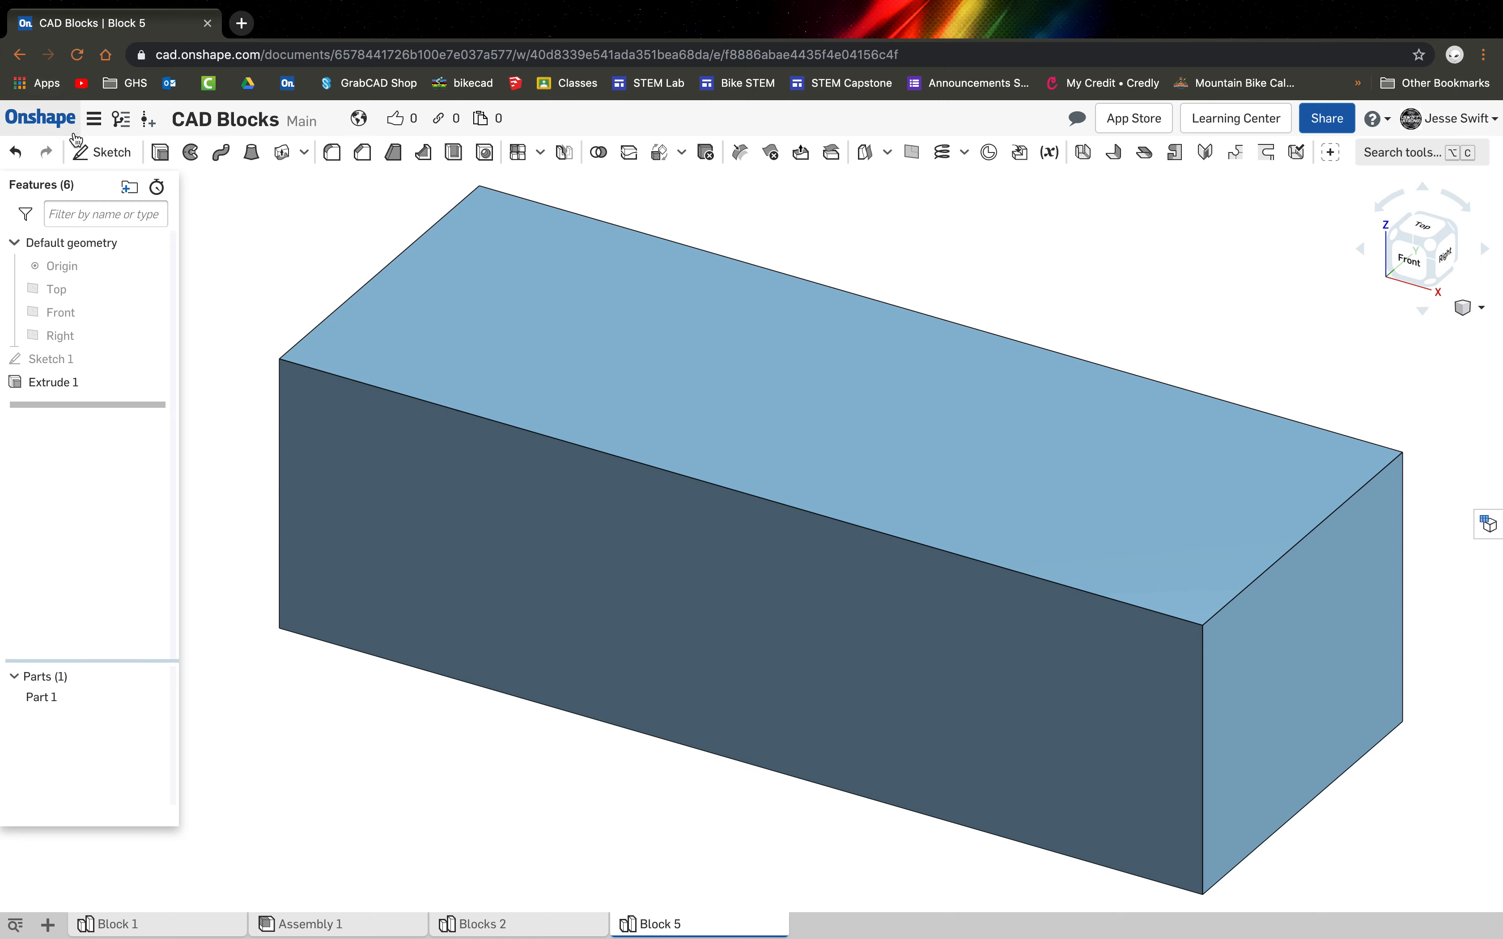
pyautogui.click(90, 151)
pyautogui.click(483, 540)
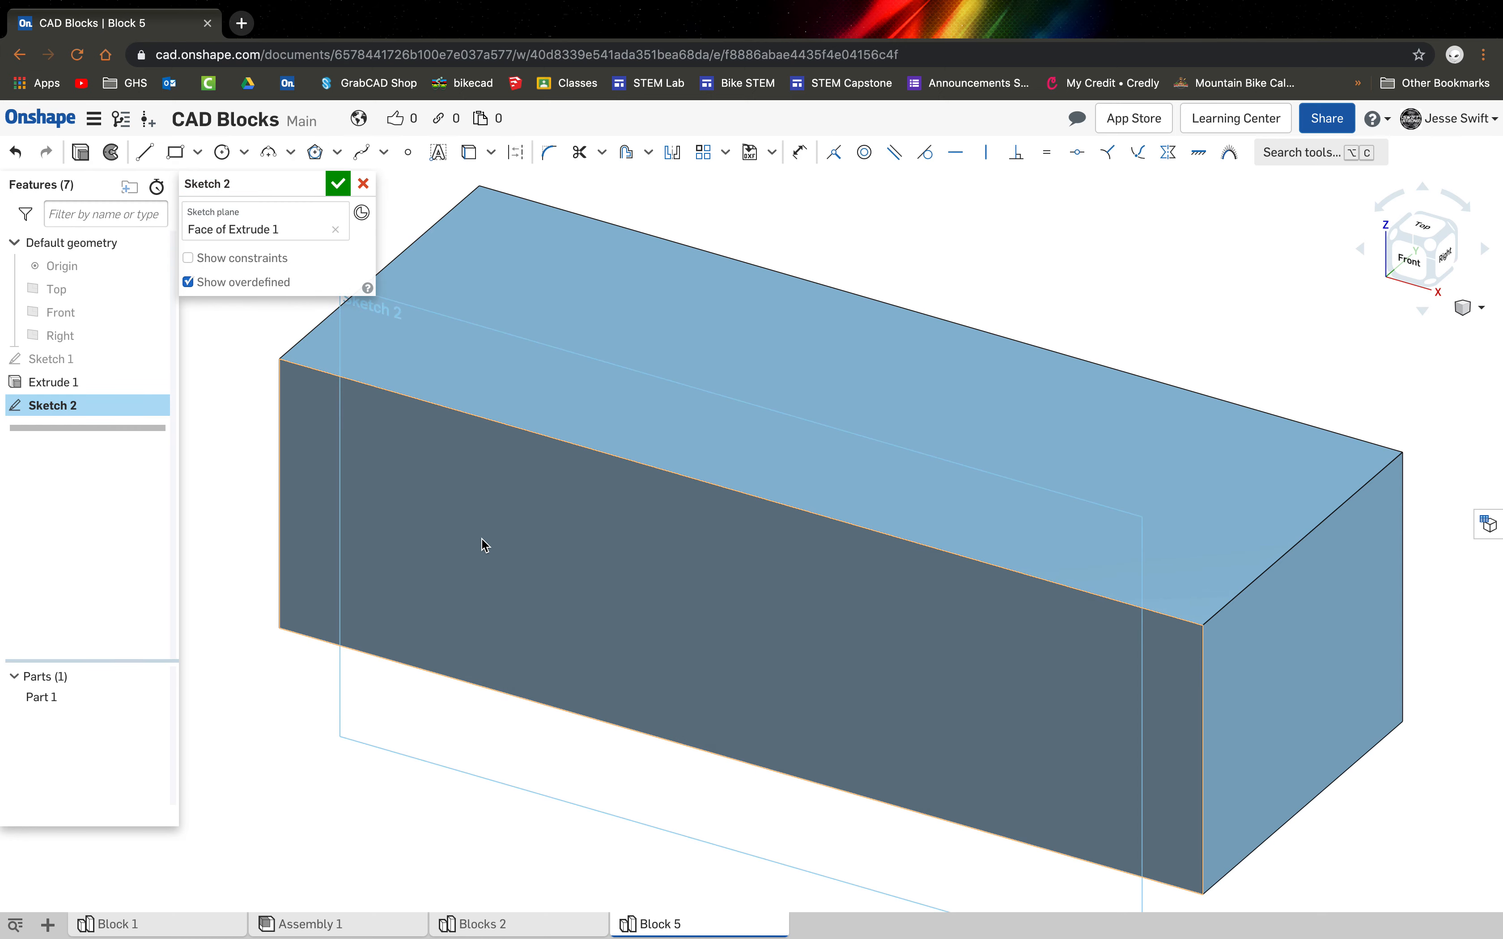
pyautogui.click(145, 152)
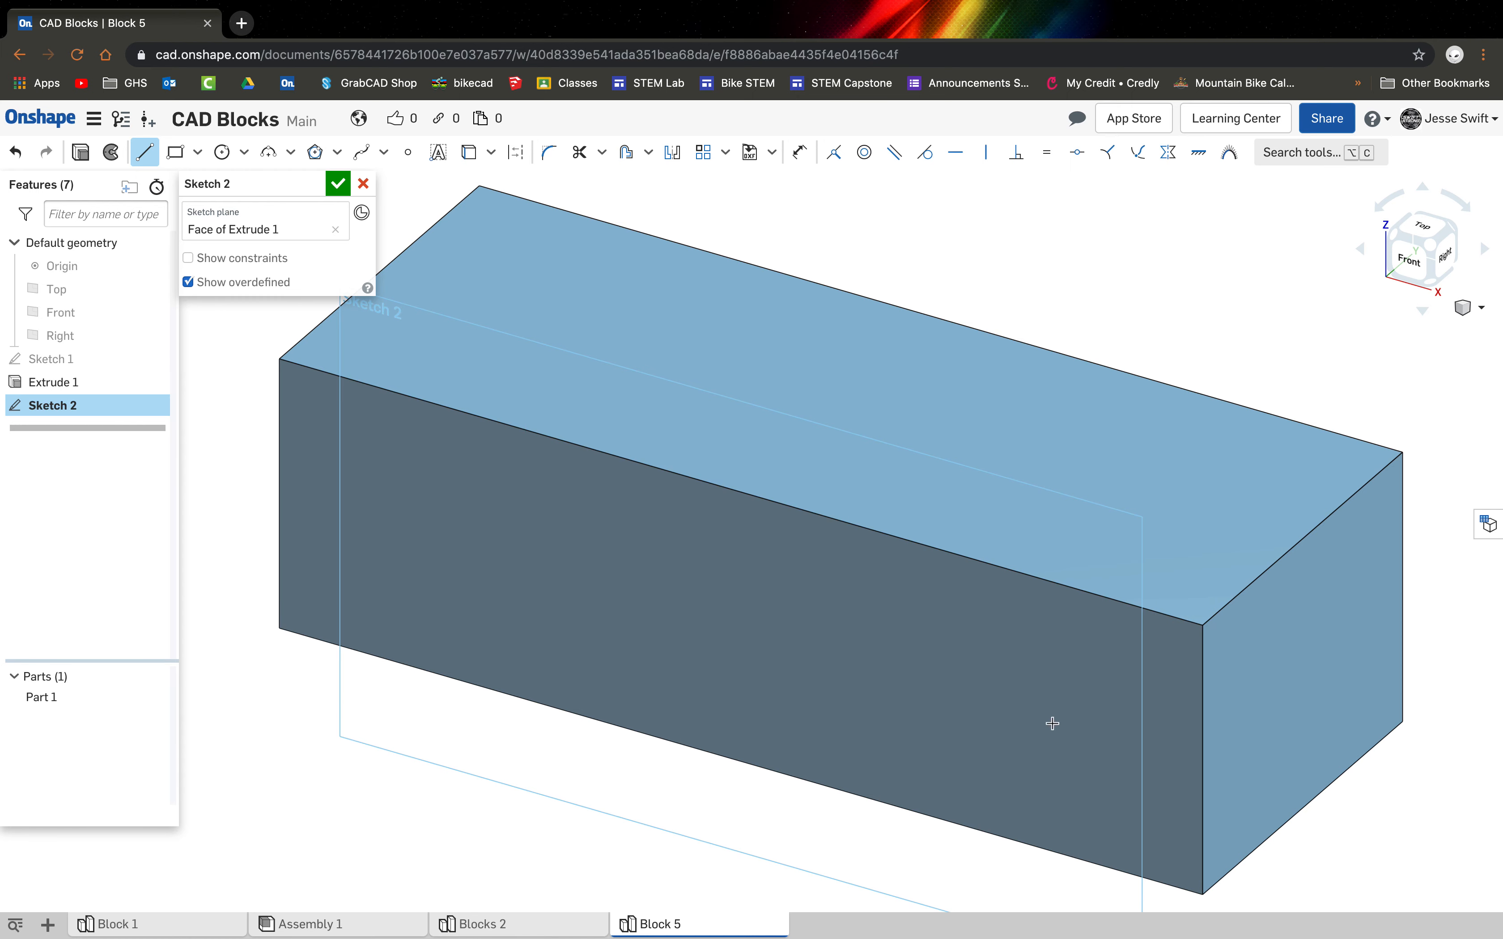
pyautogui.click(1202, 894)
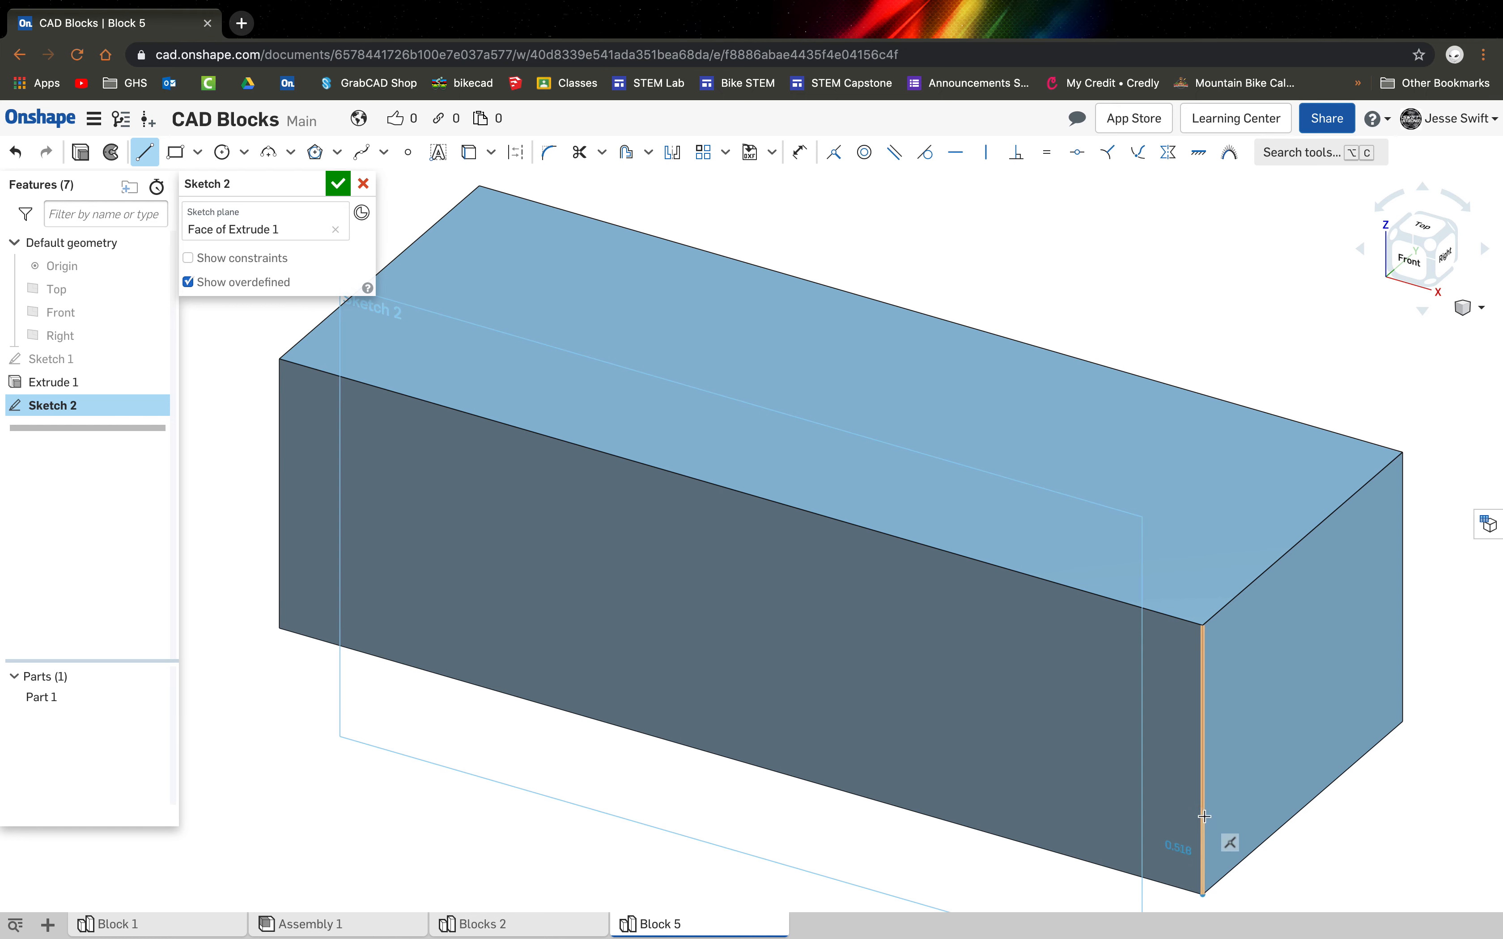
pyautogui.click(1203, 815)
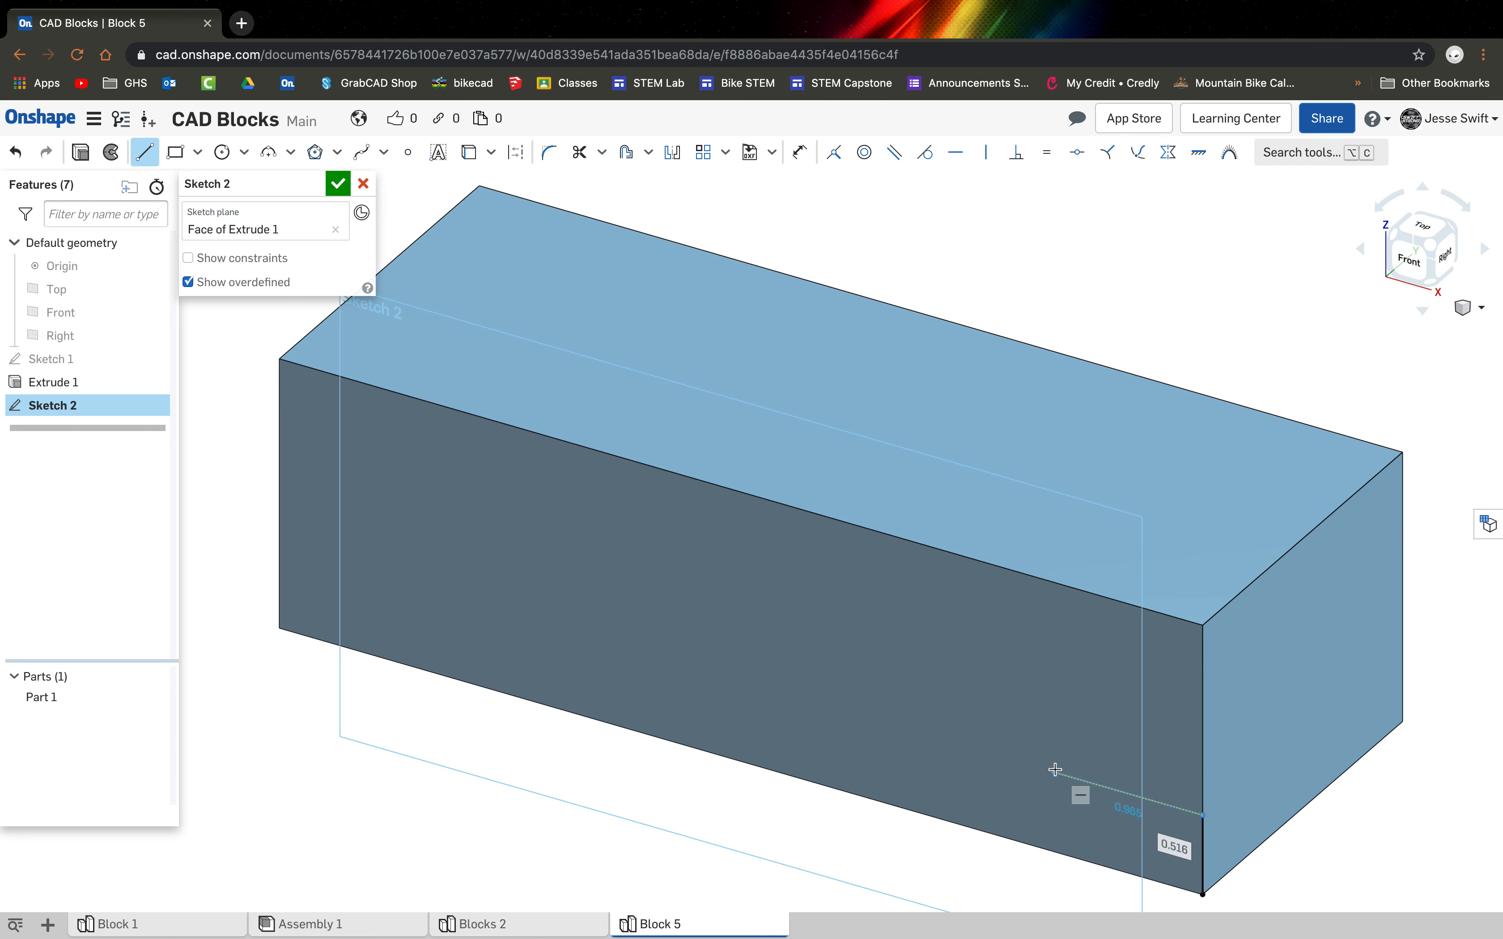
pyautogui.click(1015, 760)
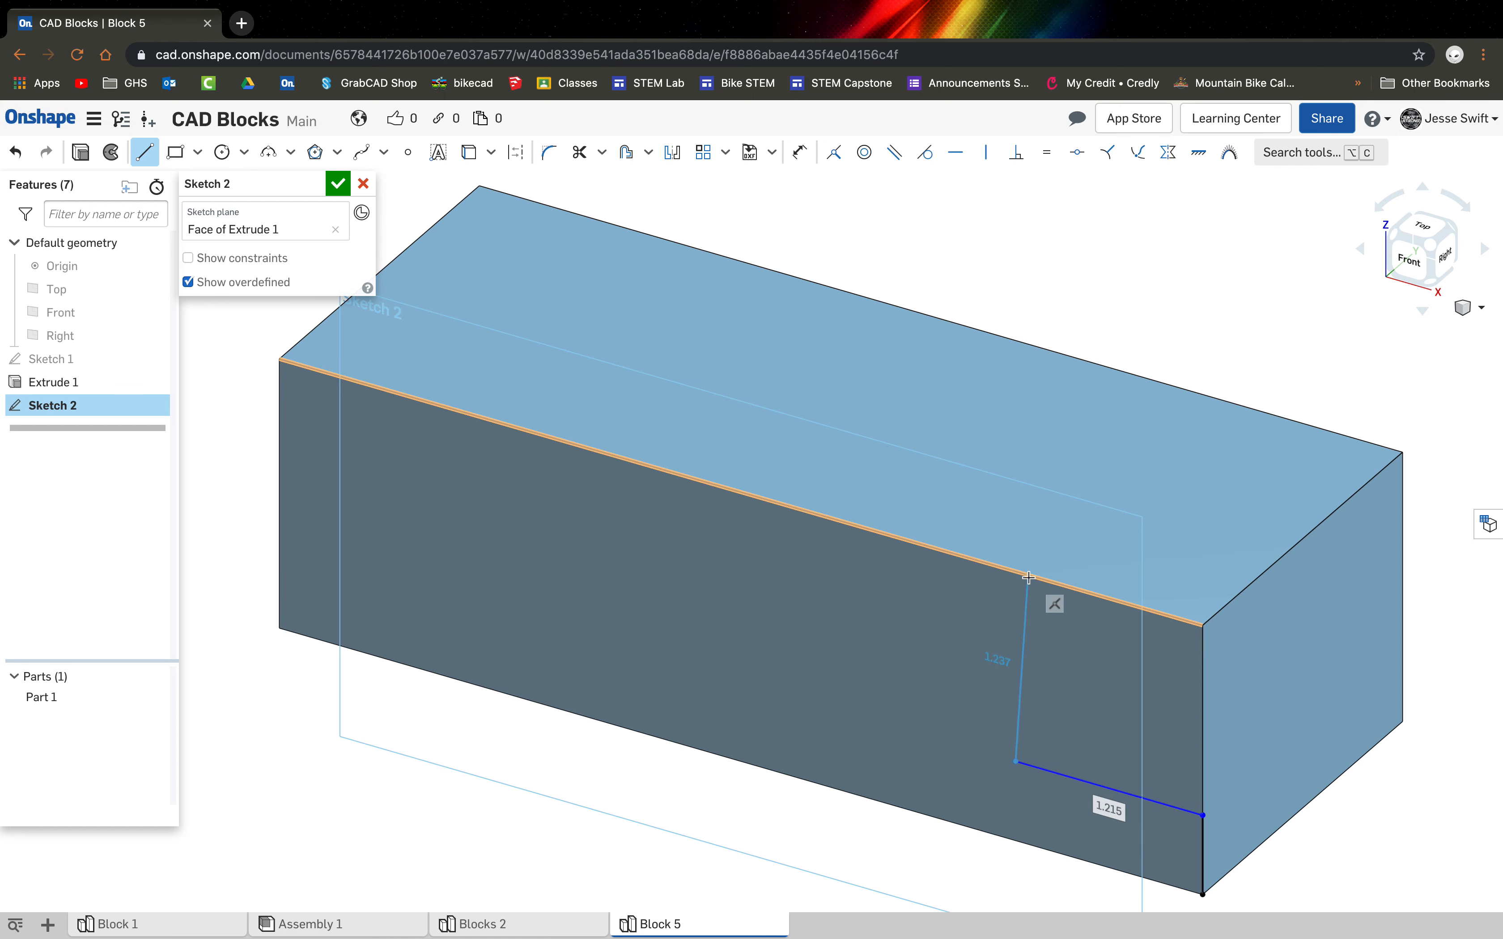
pyautogui.click(1015, 571)
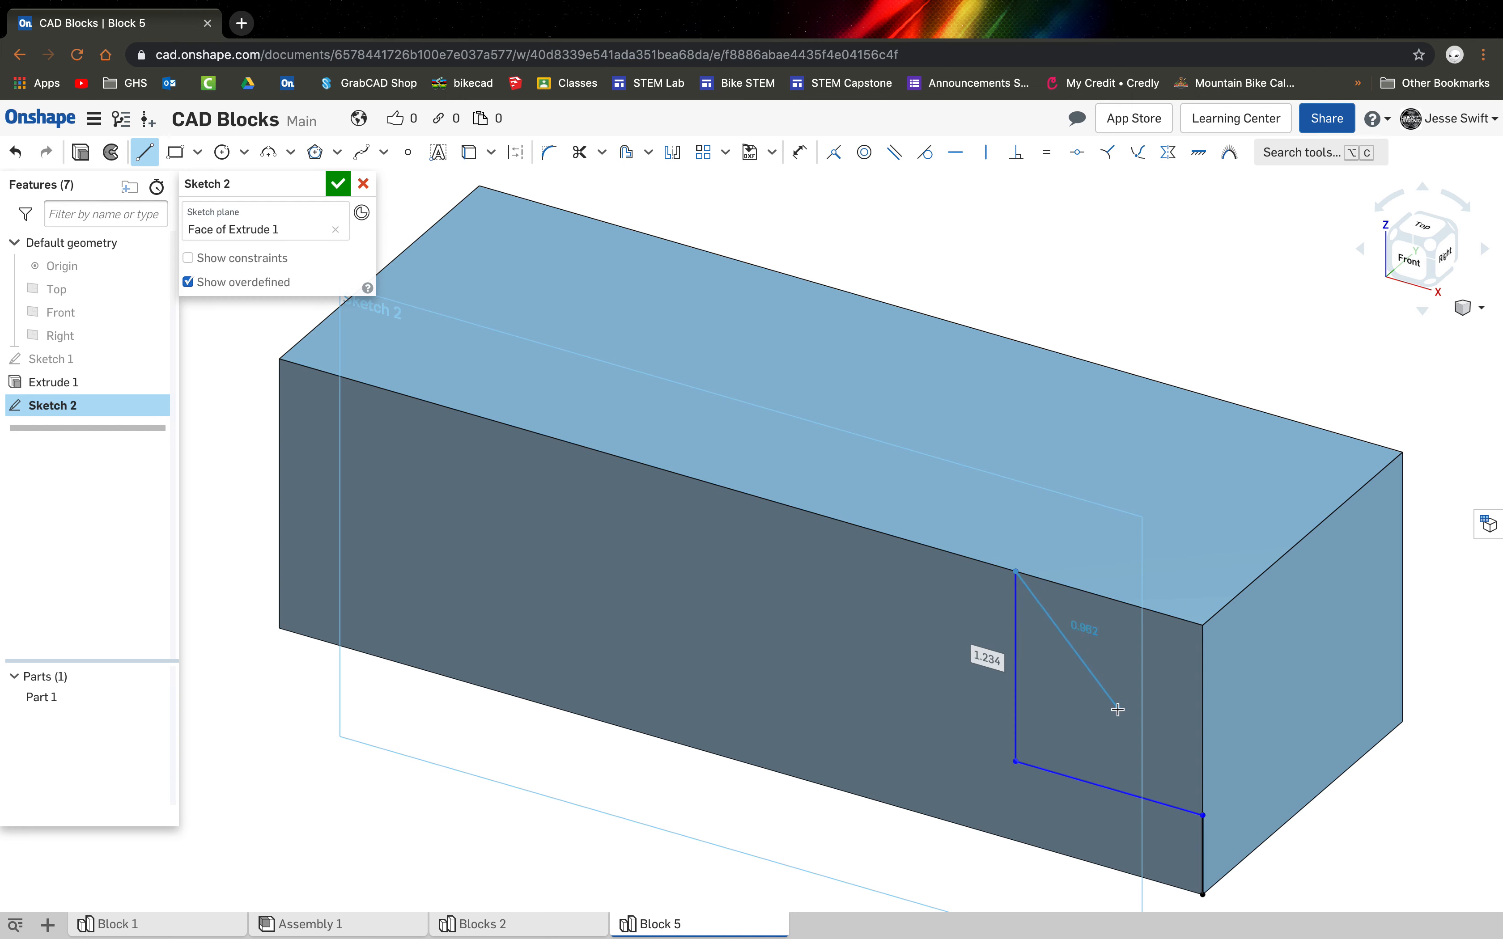
pyautogui.press('Escape')
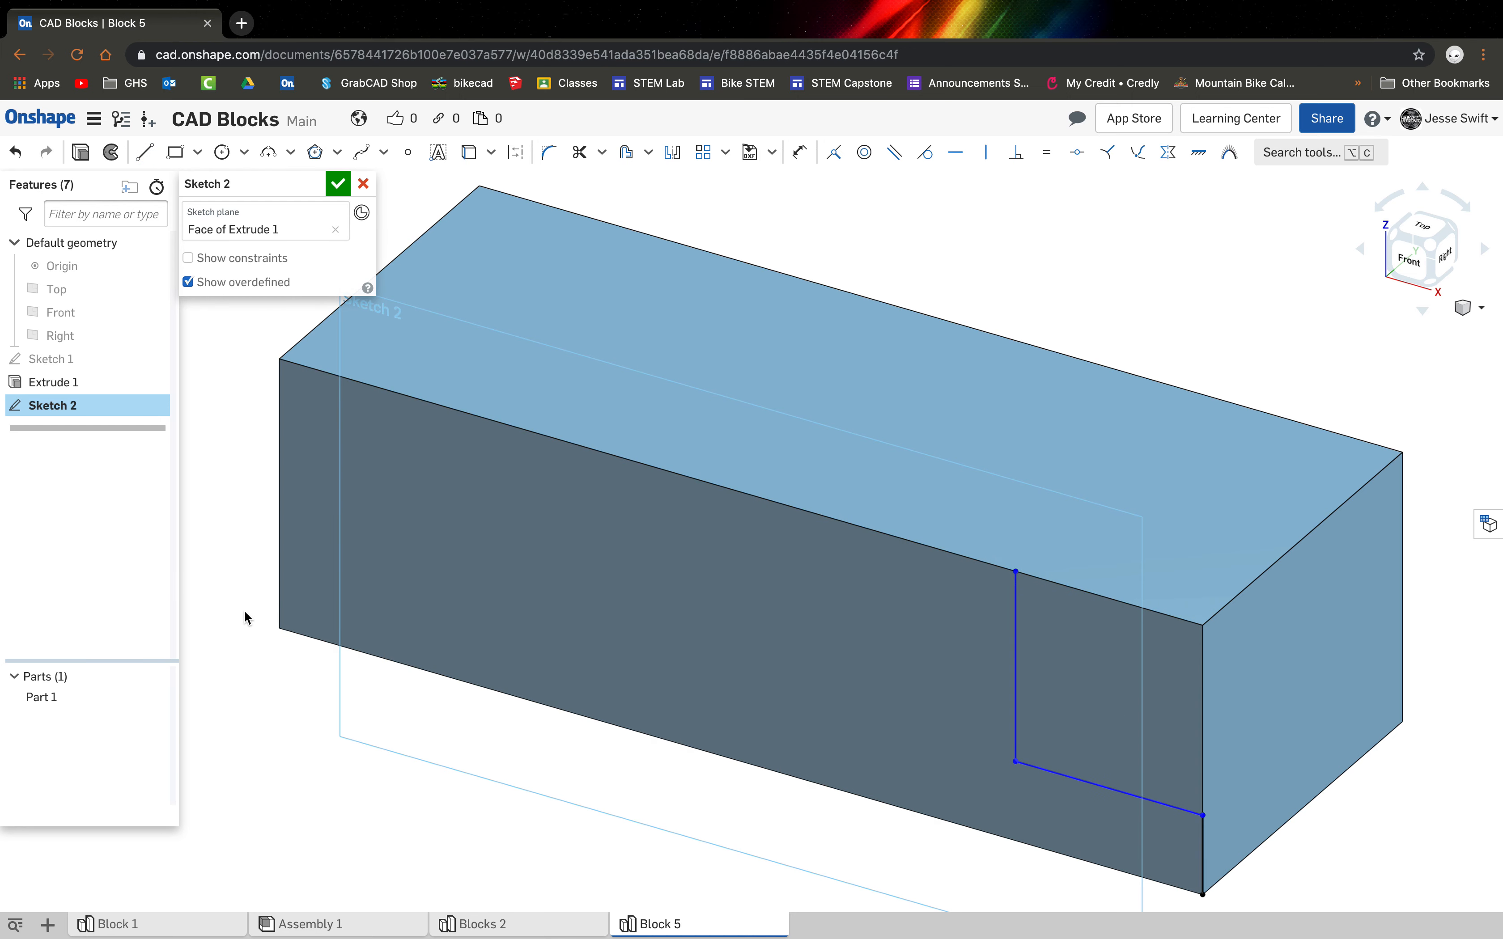
# Sketch lines about 0.52 cm up from the front face's lower-left corner, 1.14 cm inward and 1.23 cm up to the top edge, and finish the sketch.
pyautogui.click(146, 156)
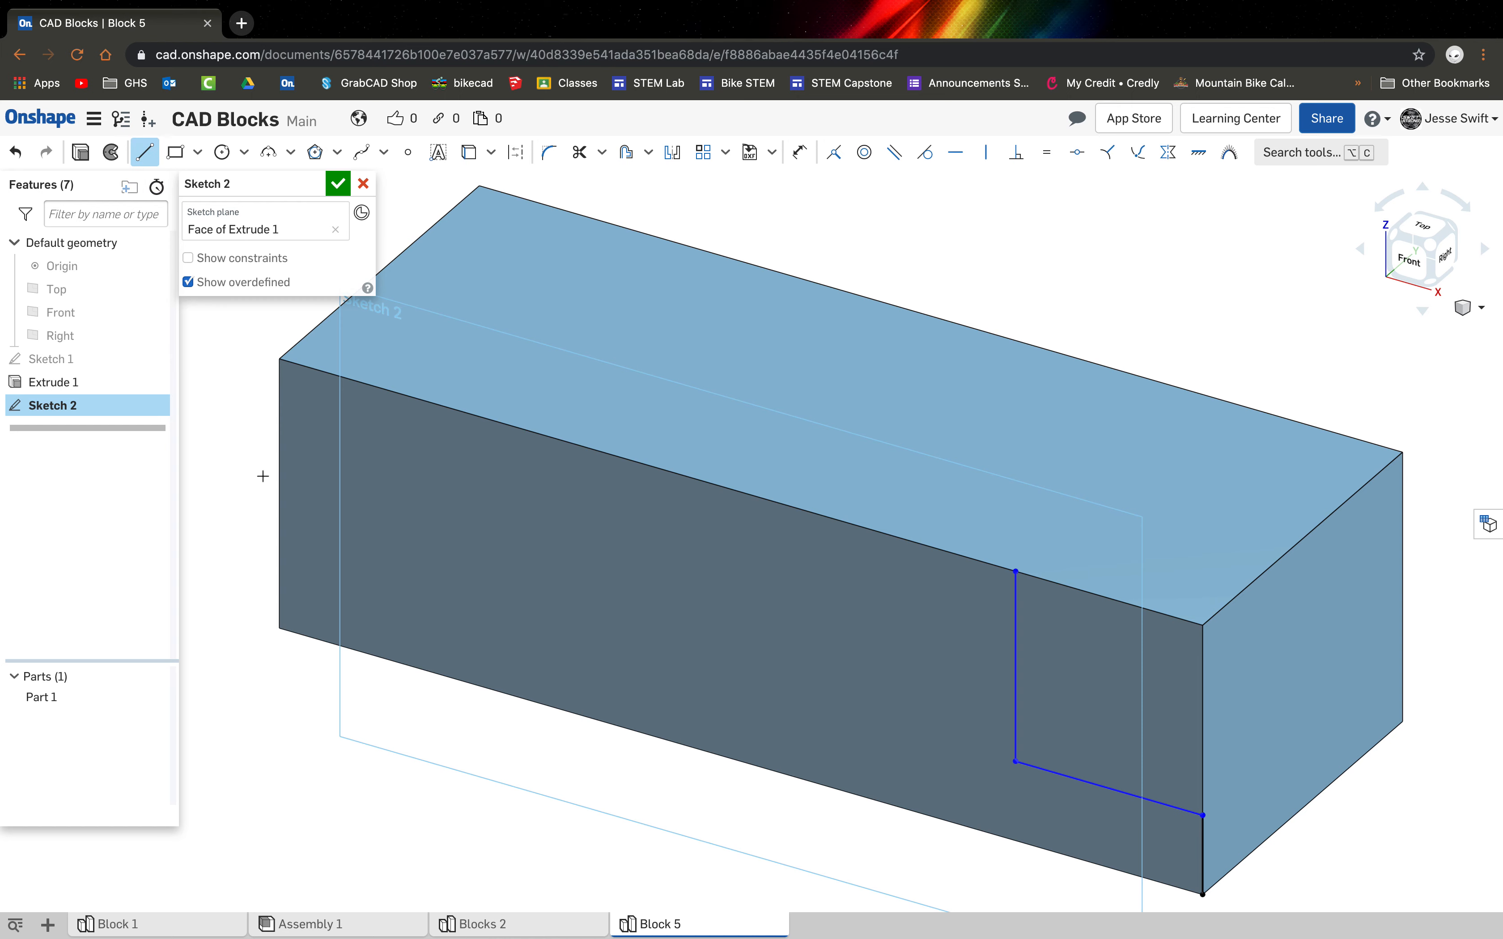
pyautogui.click(280, 626)
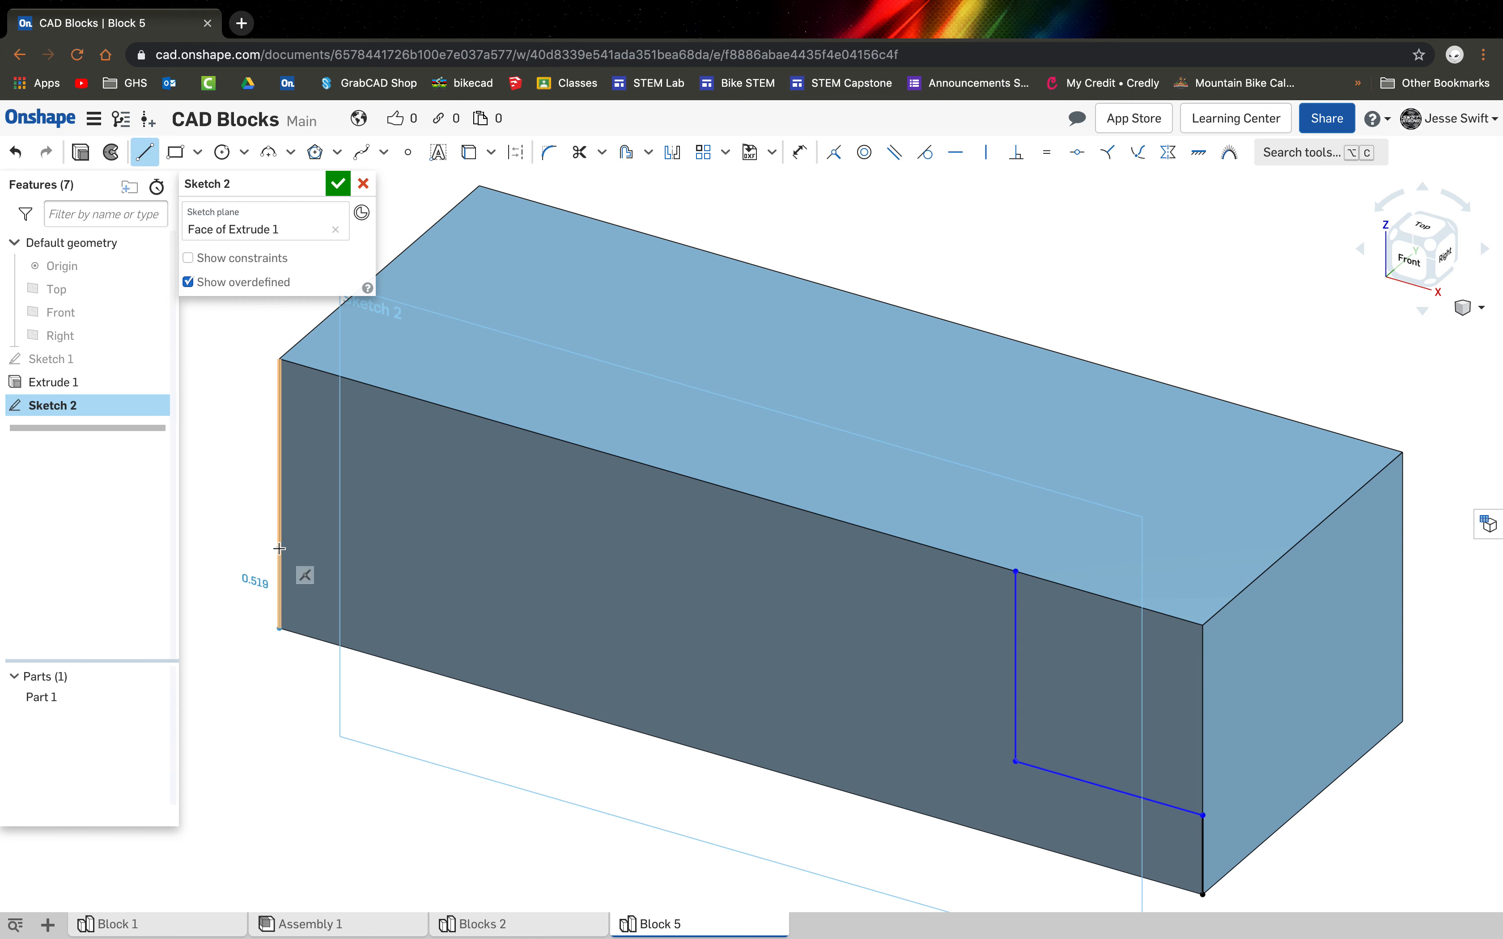
pyautogui.click(280, 548)
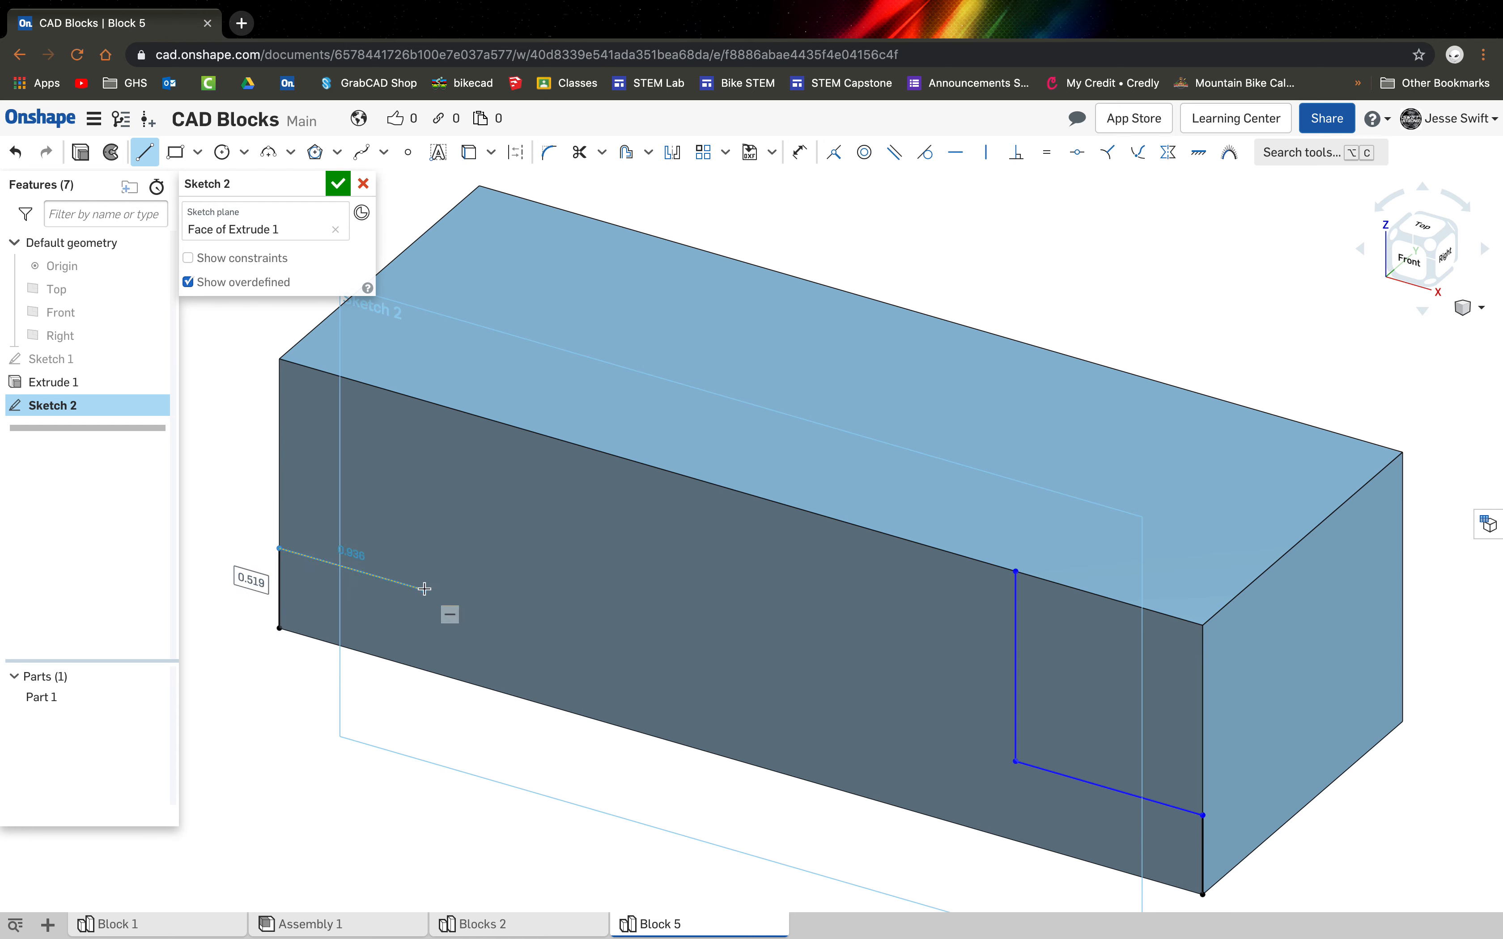
pyautogui.click(455, 598)
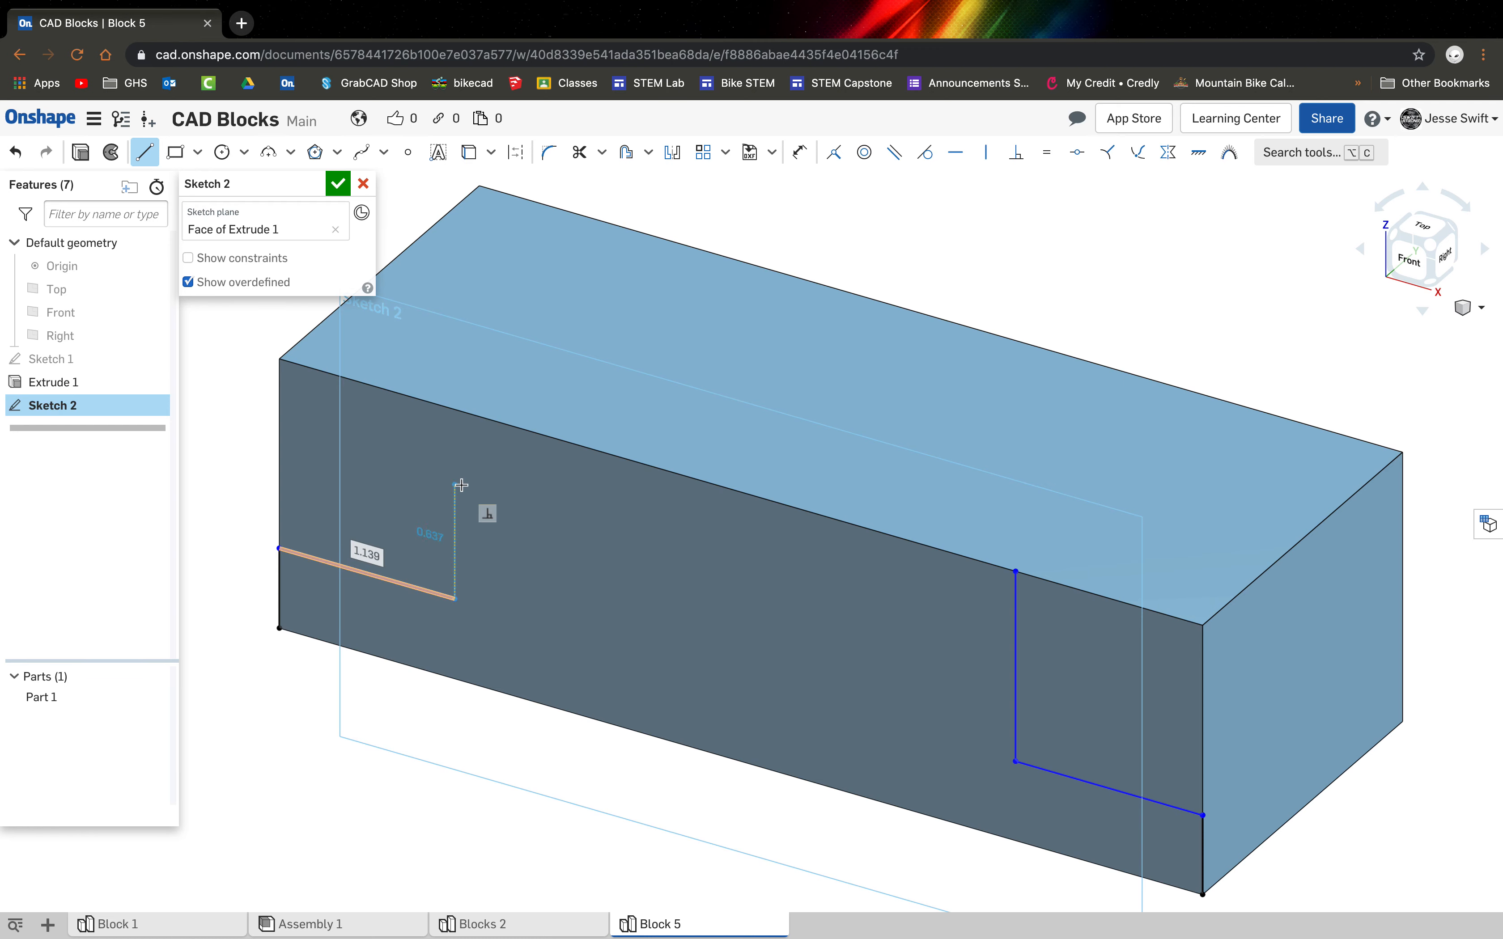
pyautogui.click(458, 411)
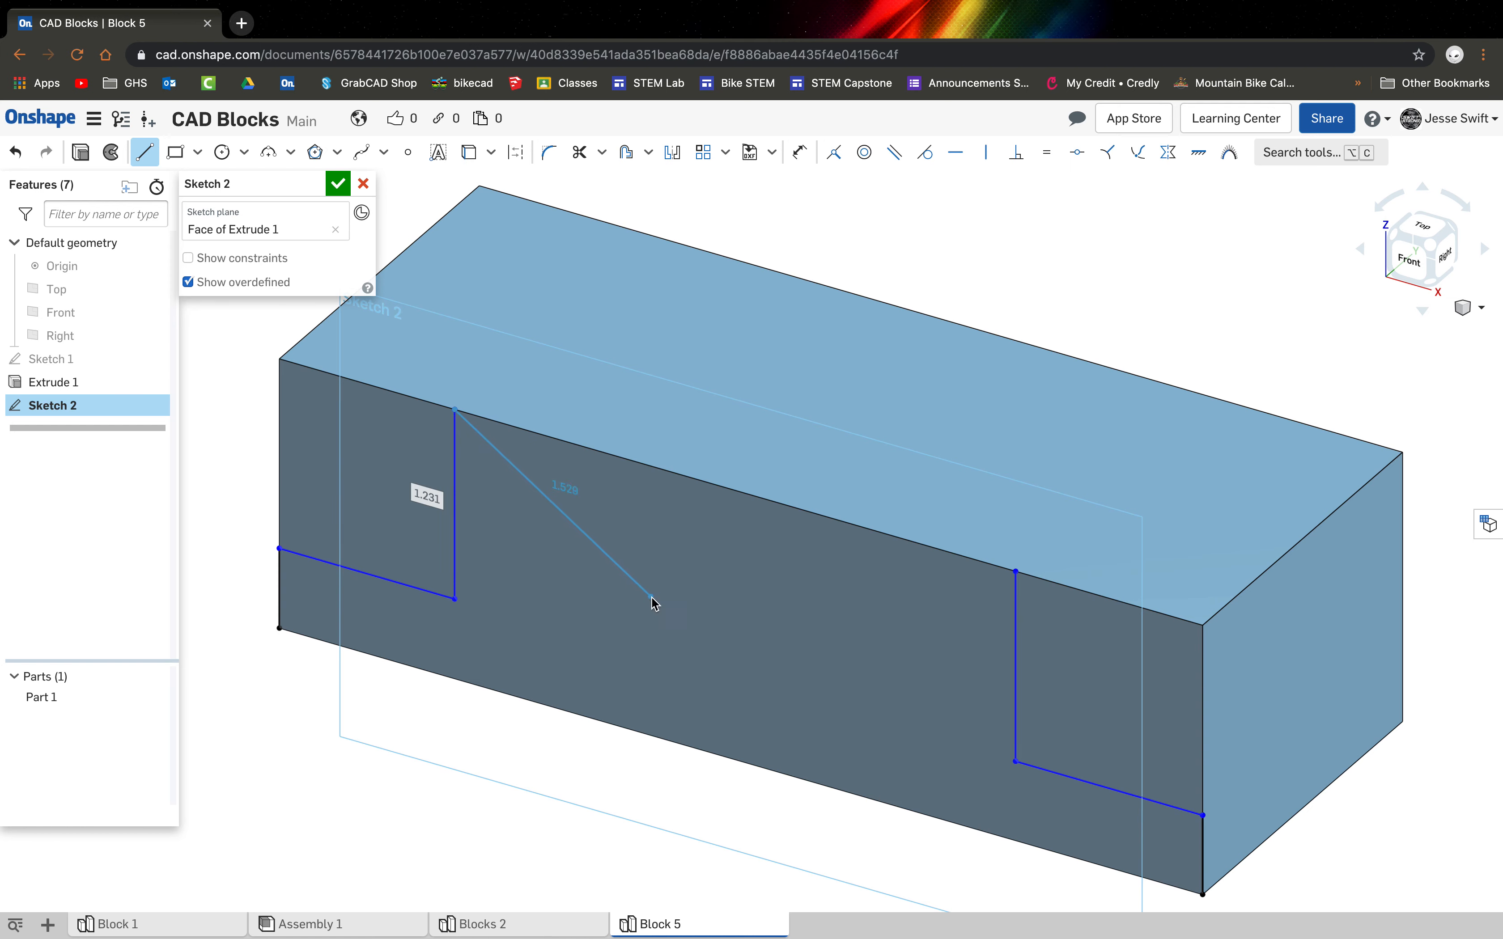
pyautogui.press('Escape')
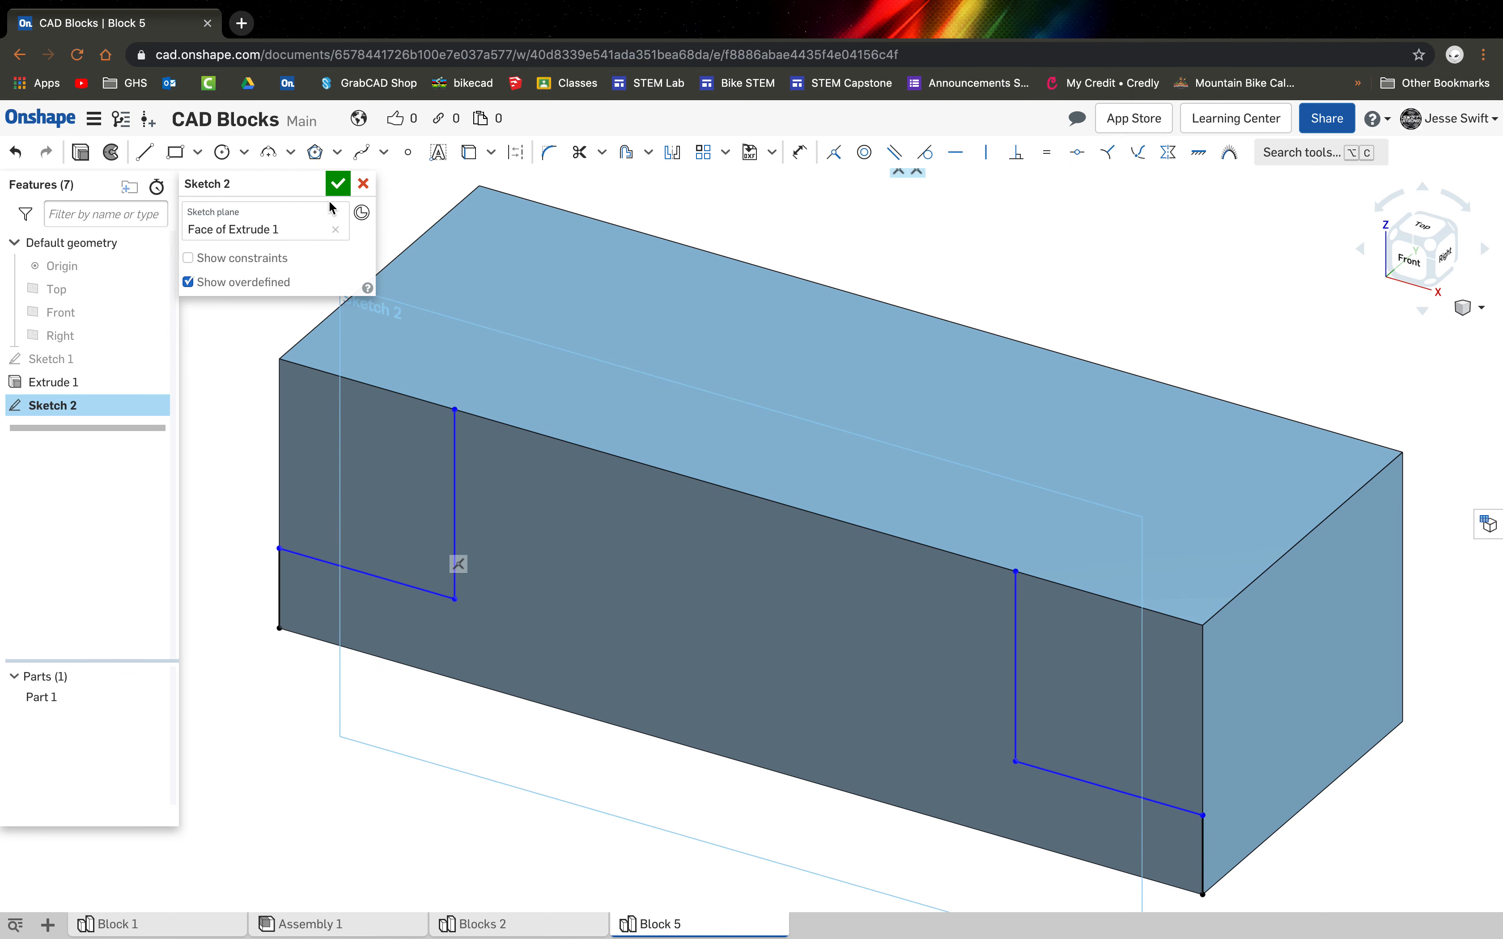
pyautogui.click(339, 182)
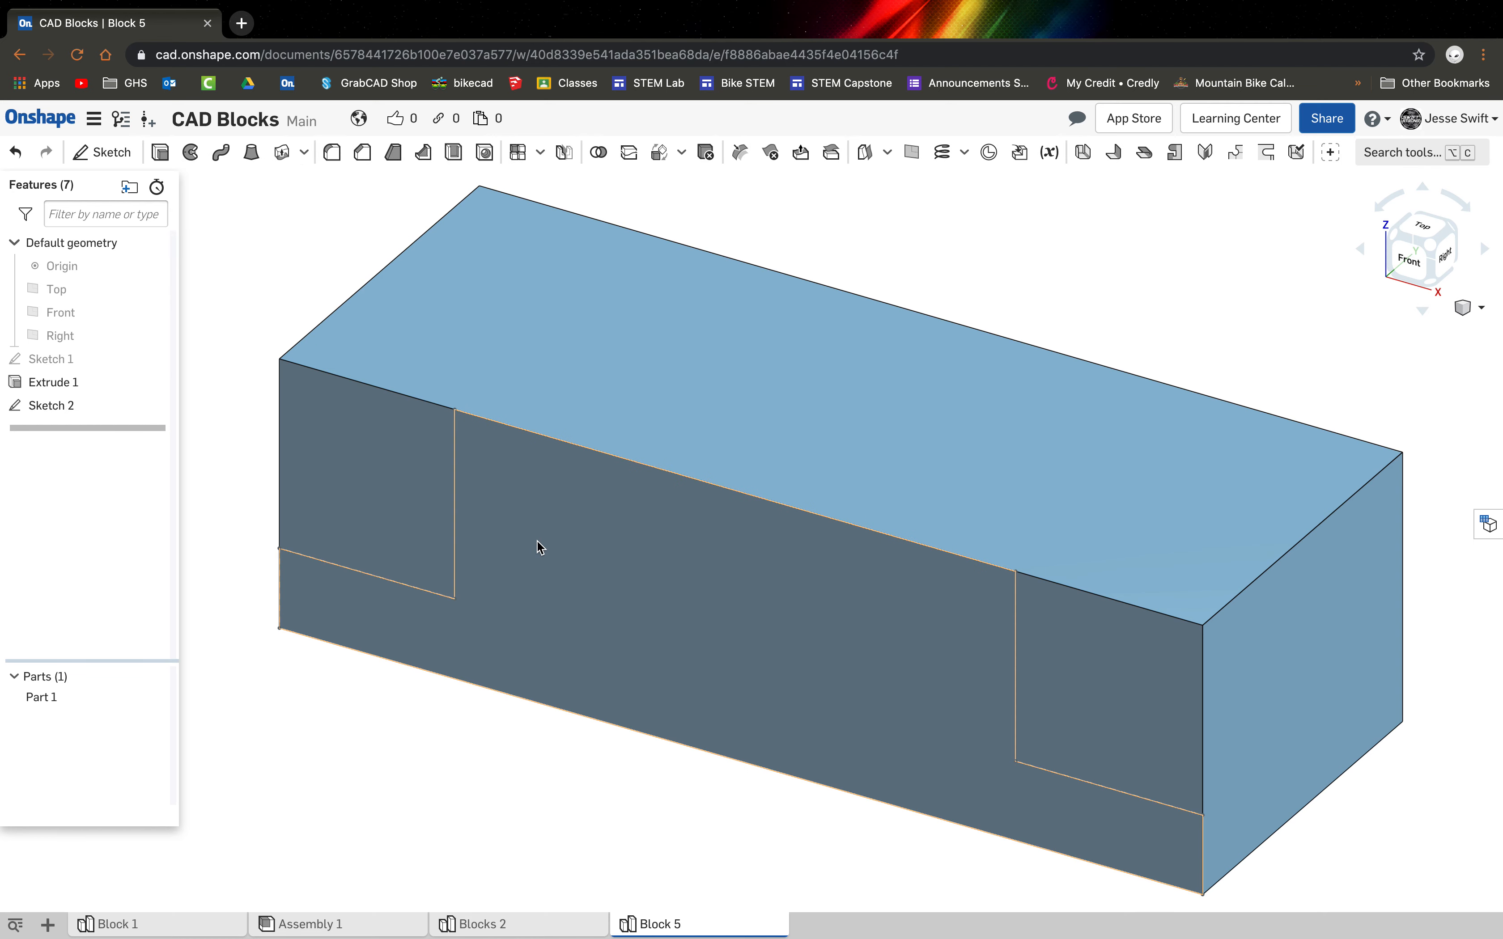
# Edit the notch sketch and set the height of both end steps above the block's base to 0.5 cm.
pyautogui.doubleClick(73, 405)
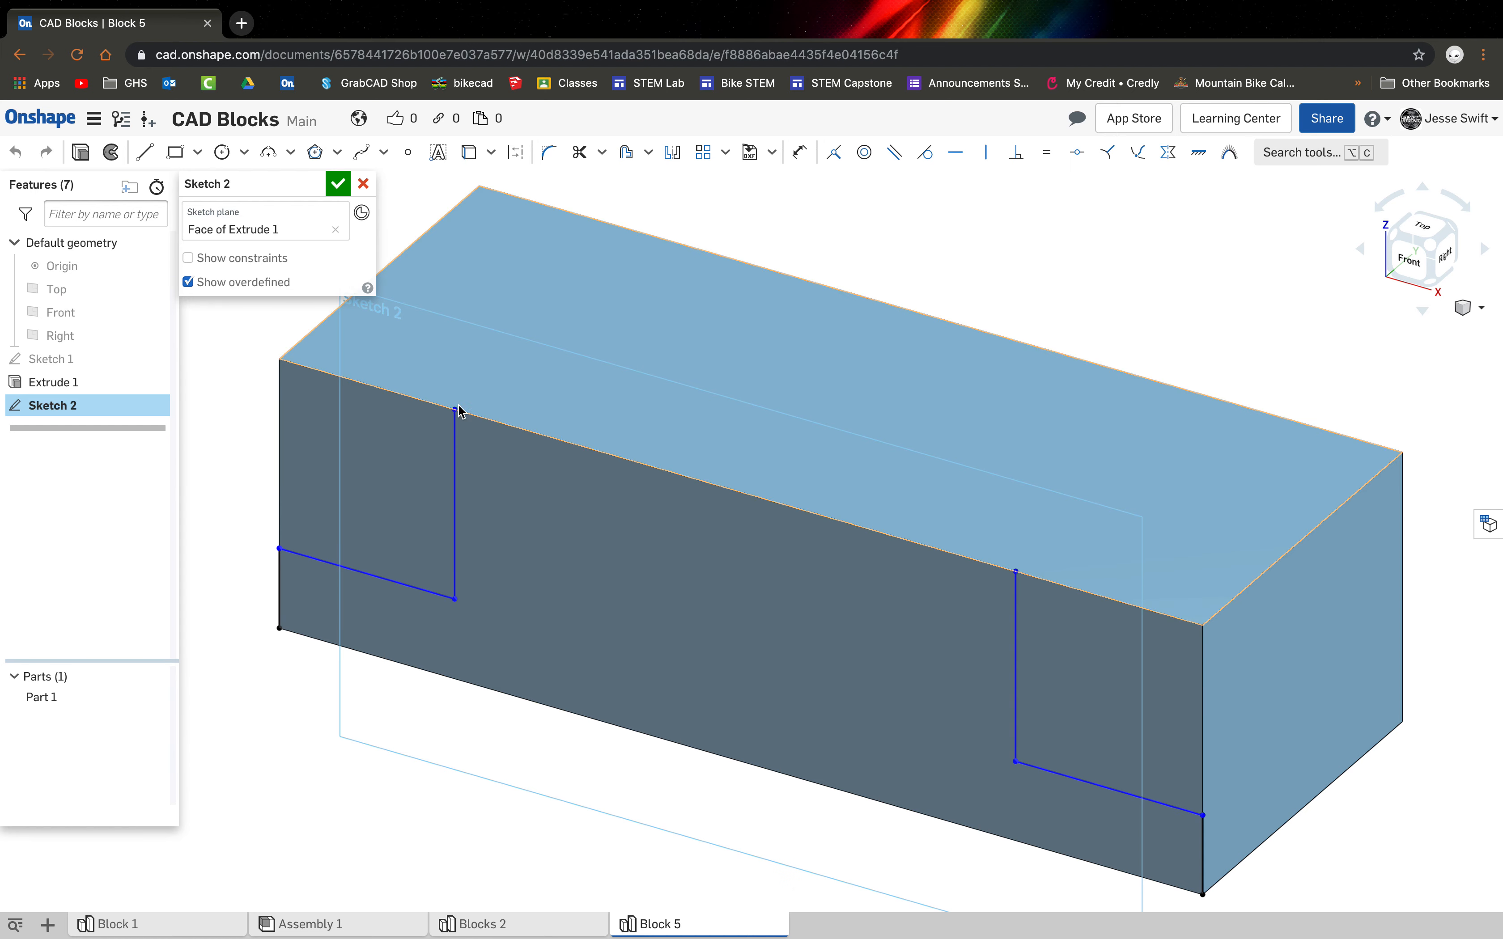
pyautogui.click(800, 152)
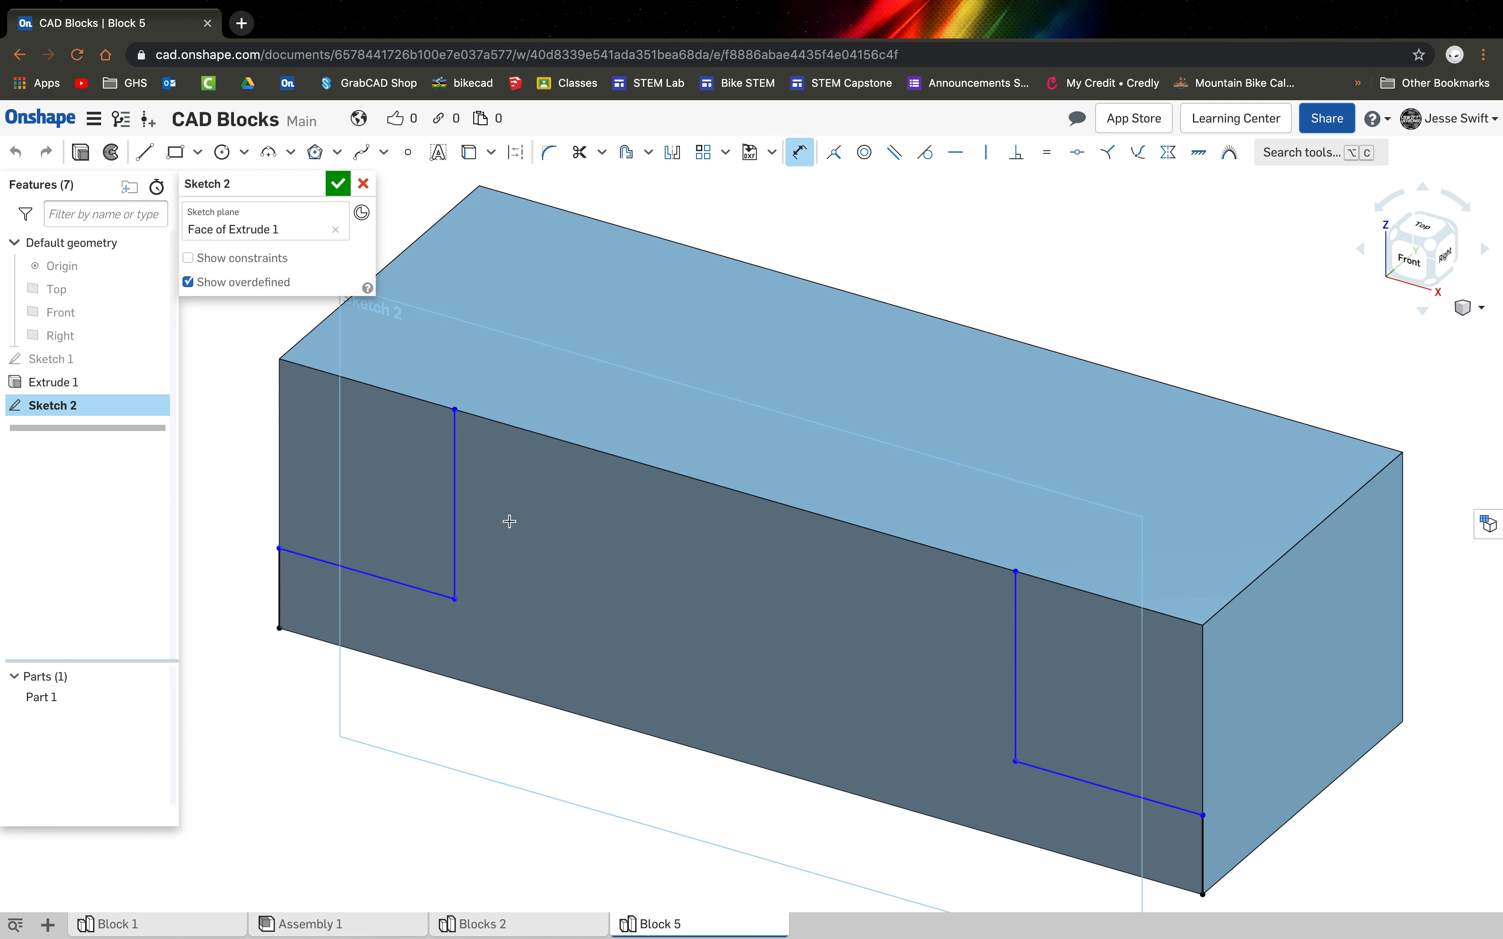
pyautogui.click(280, 590)
pyautogui.click(227, 571)
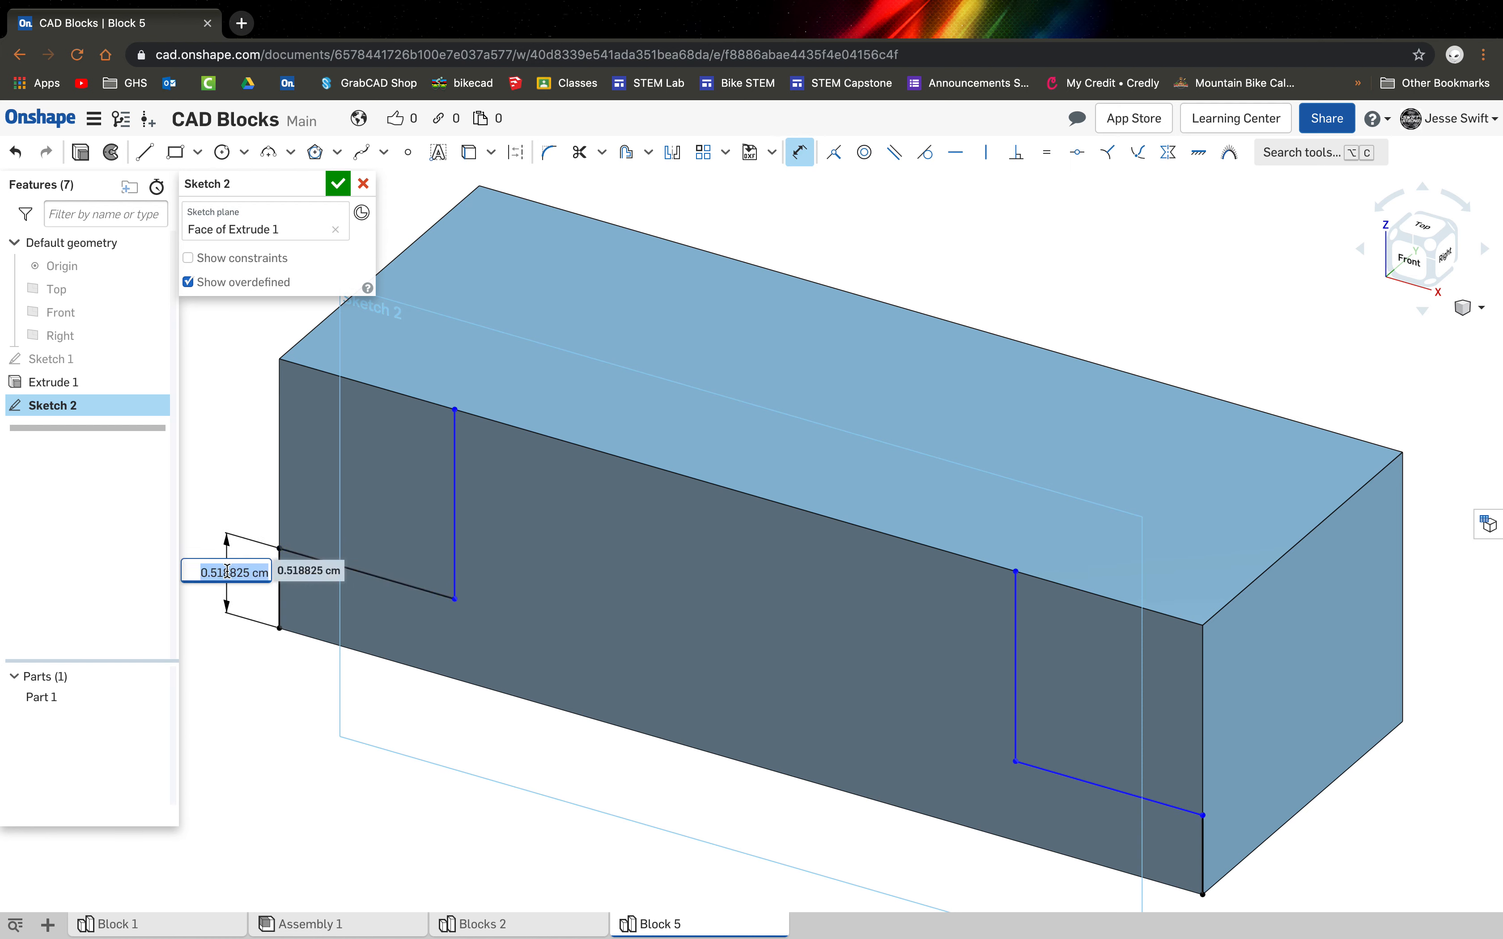
pyautogui.press('BackSpace')
pyautogui.write('.5')
pyautogui.press('Return')
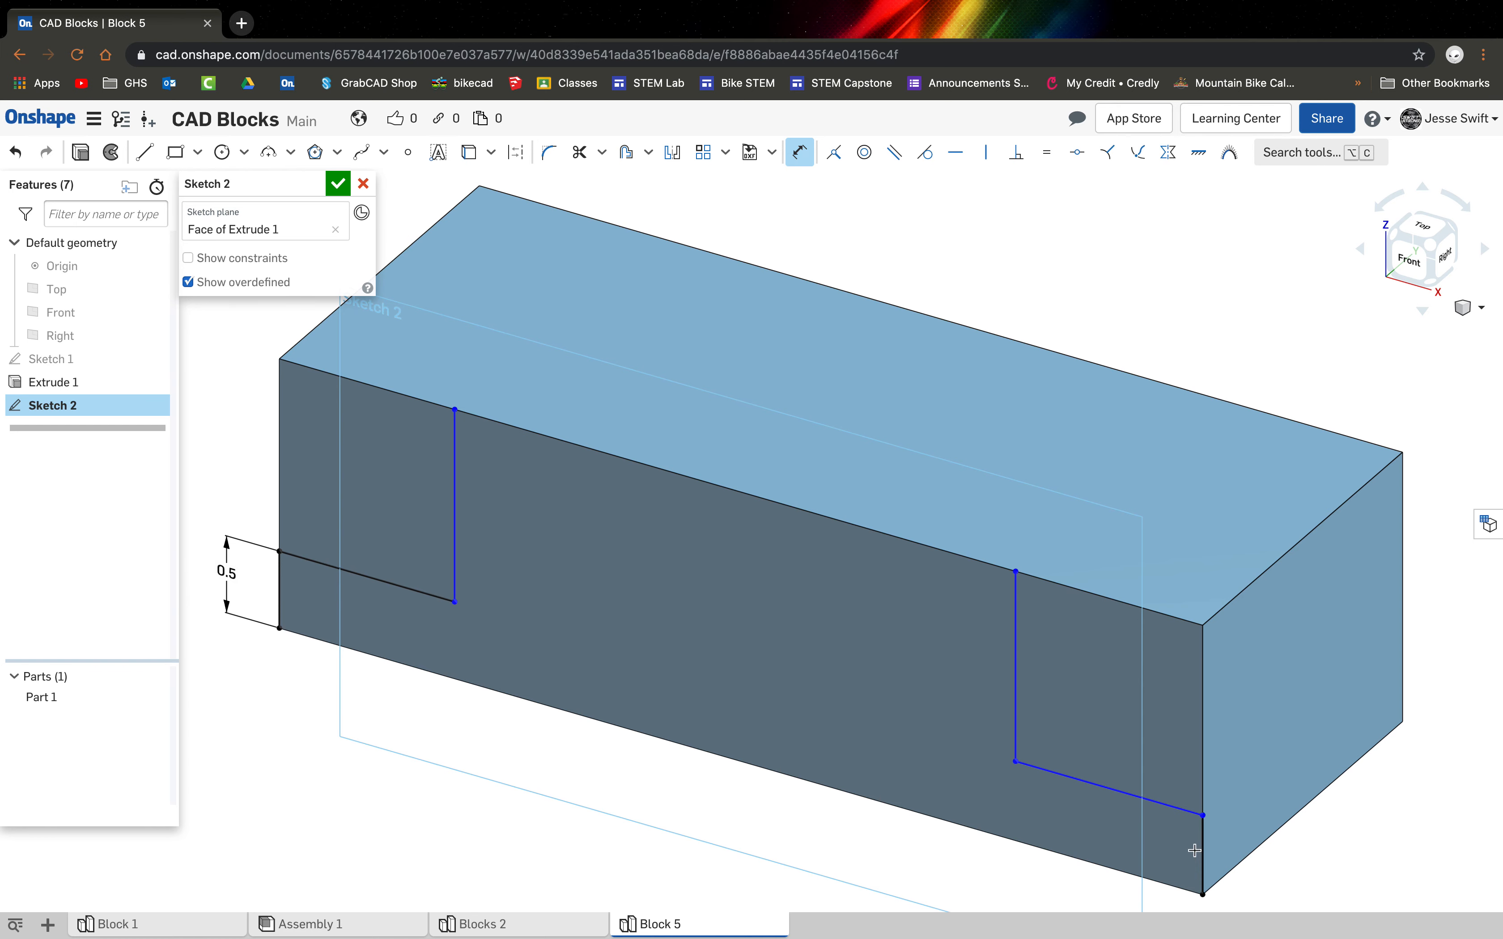
pyautogui.click(1238, 850)
pyautogui.click(1288, 878)
pyautogui.write('.5')
pyautogui.press('Return')
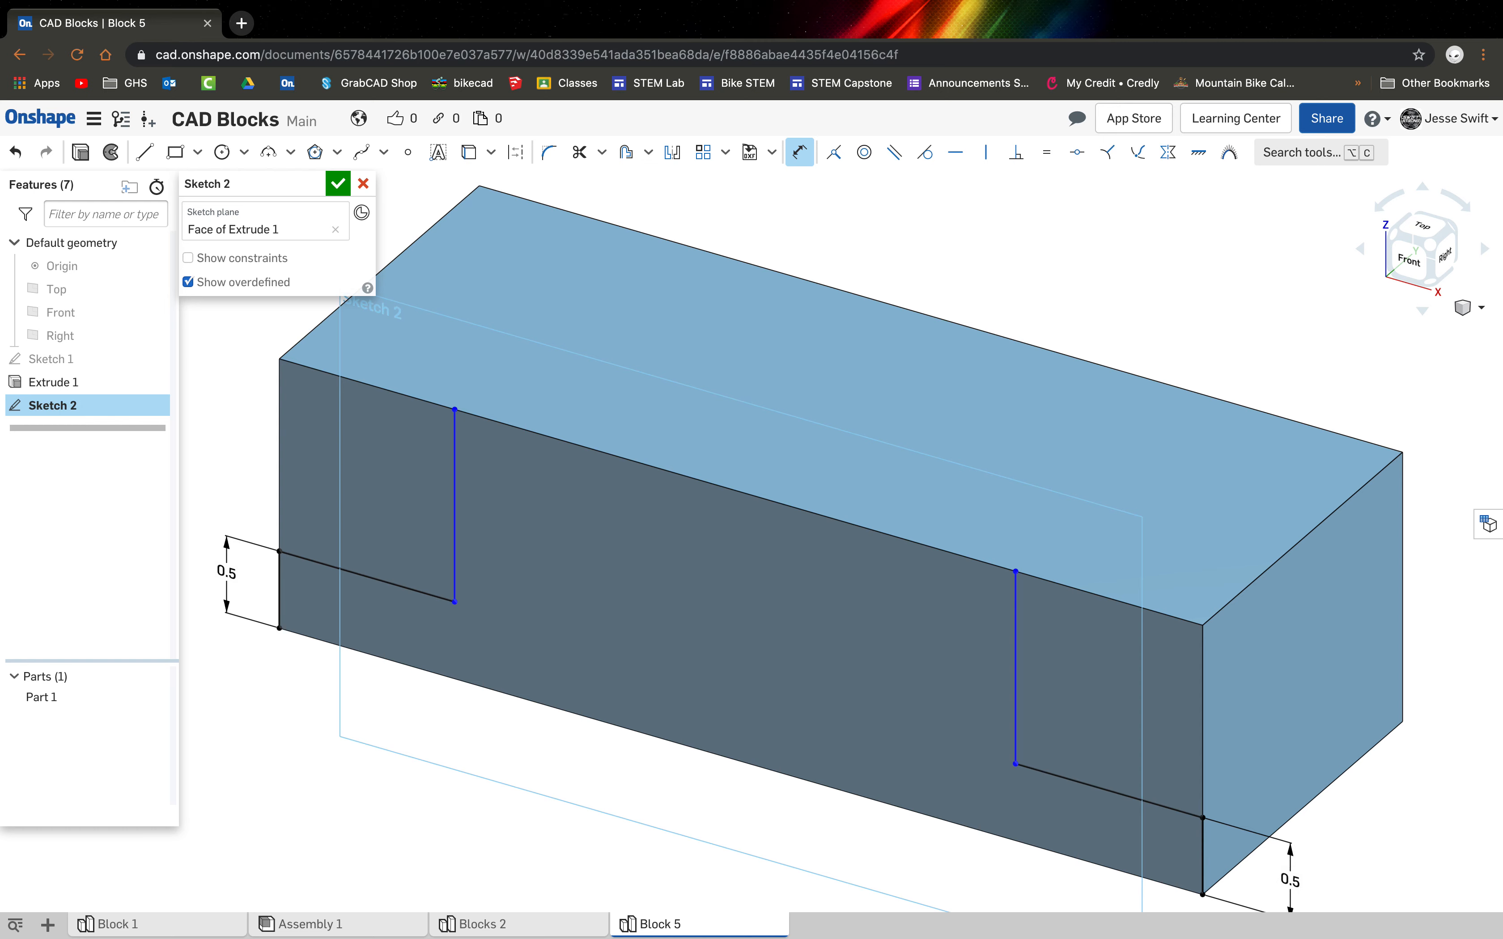
# Set the horizontal line of both end notches to 1.25 cm and finish the sketch.
pyautogui.click(1167, 808)
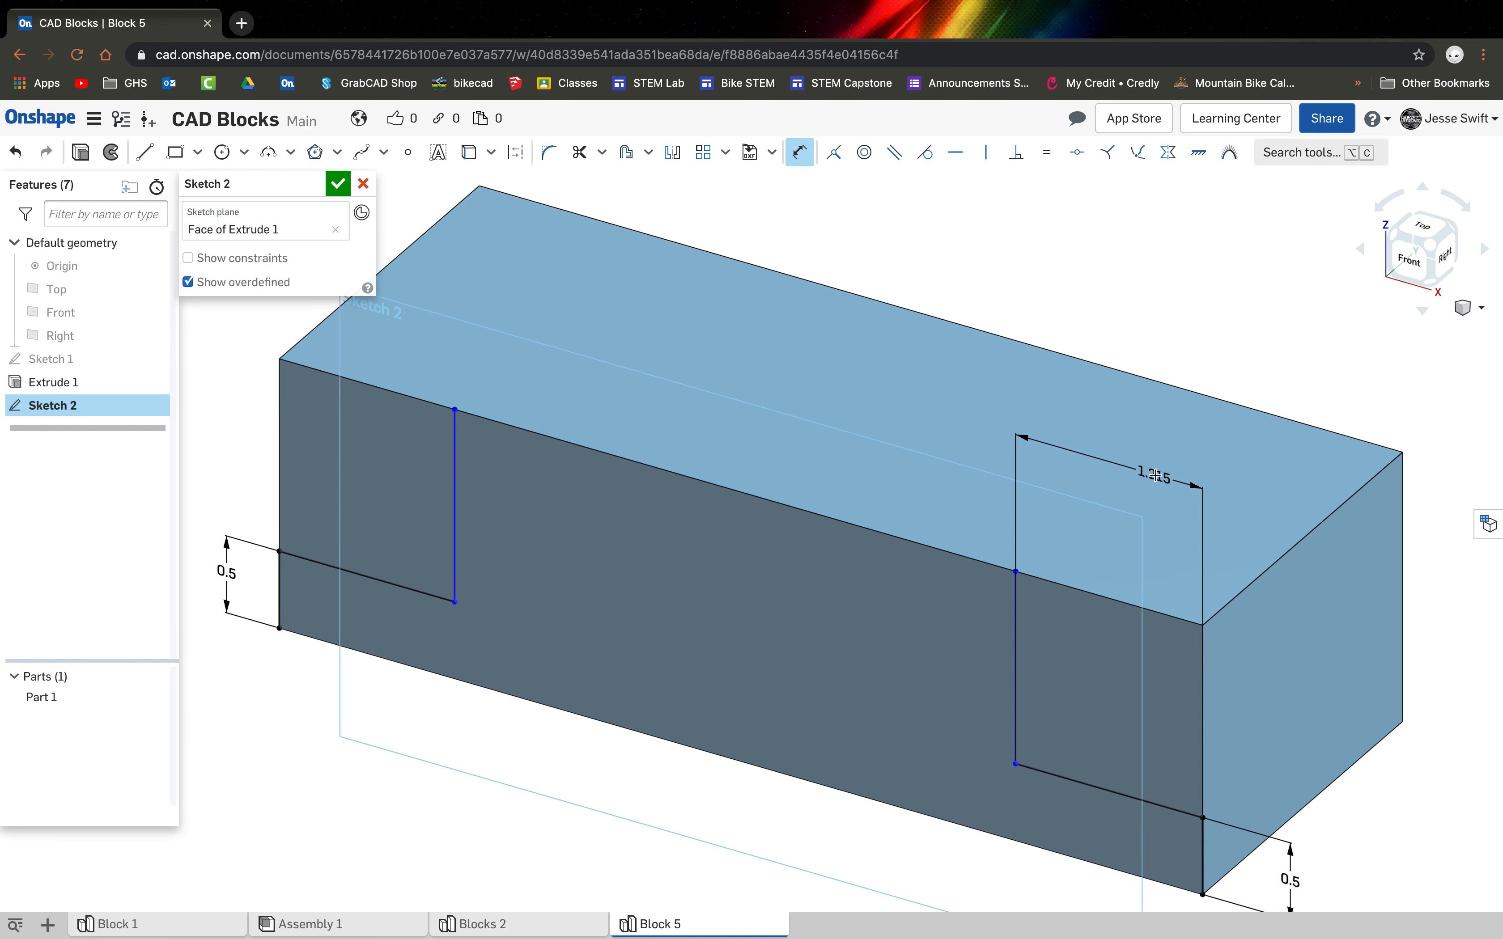
pyautogui.click(1155, 475)
pyautogui.write('1.2')
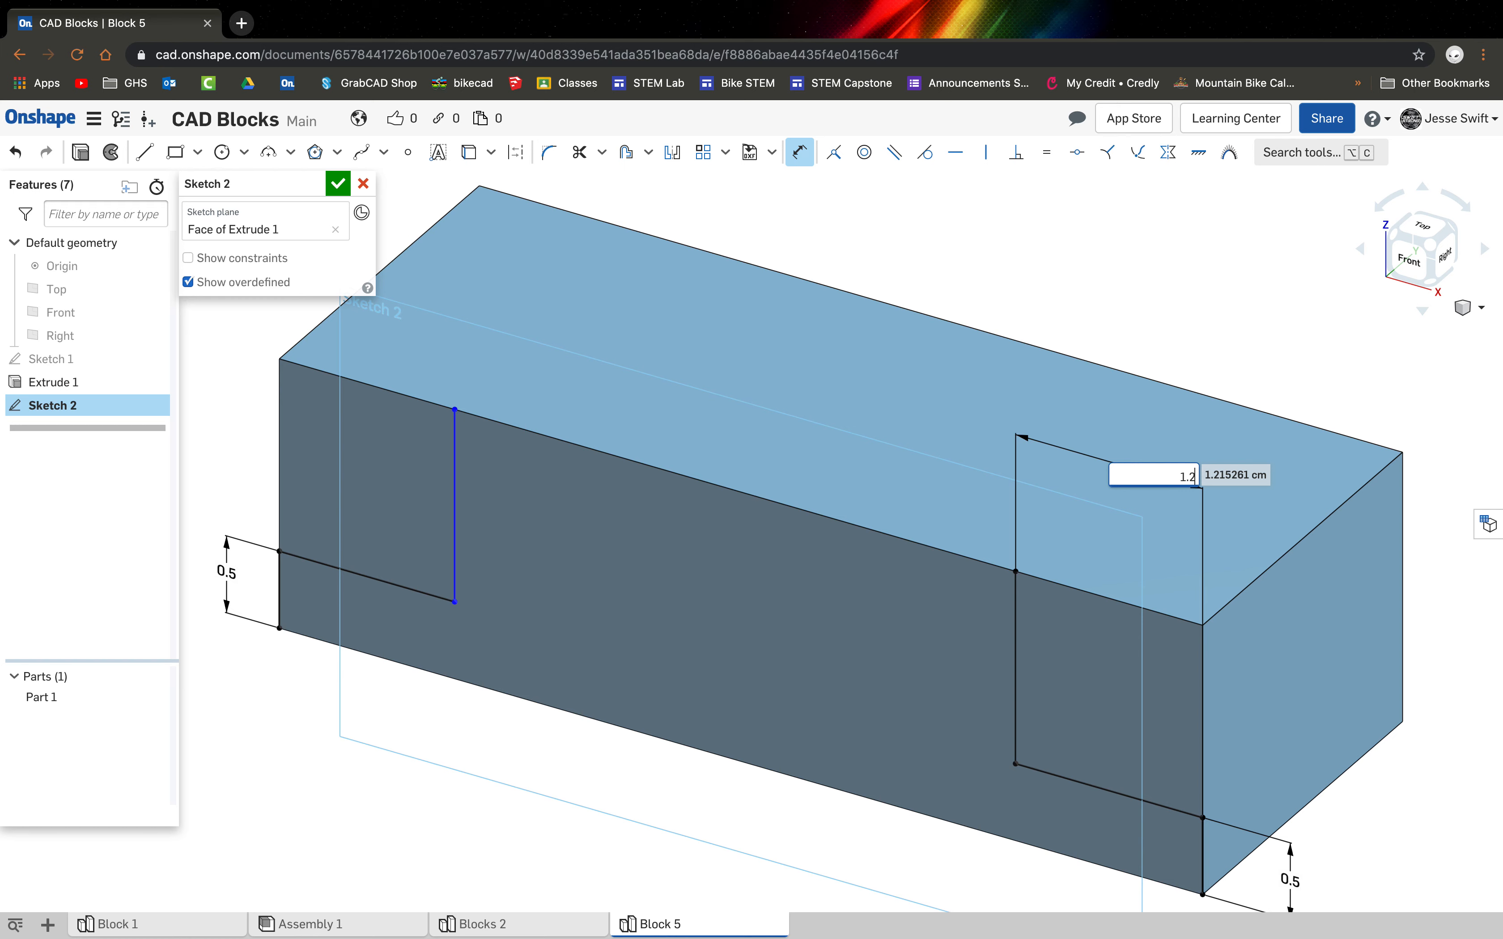
pyautogui.write('15')
pyautogui.press('Return')
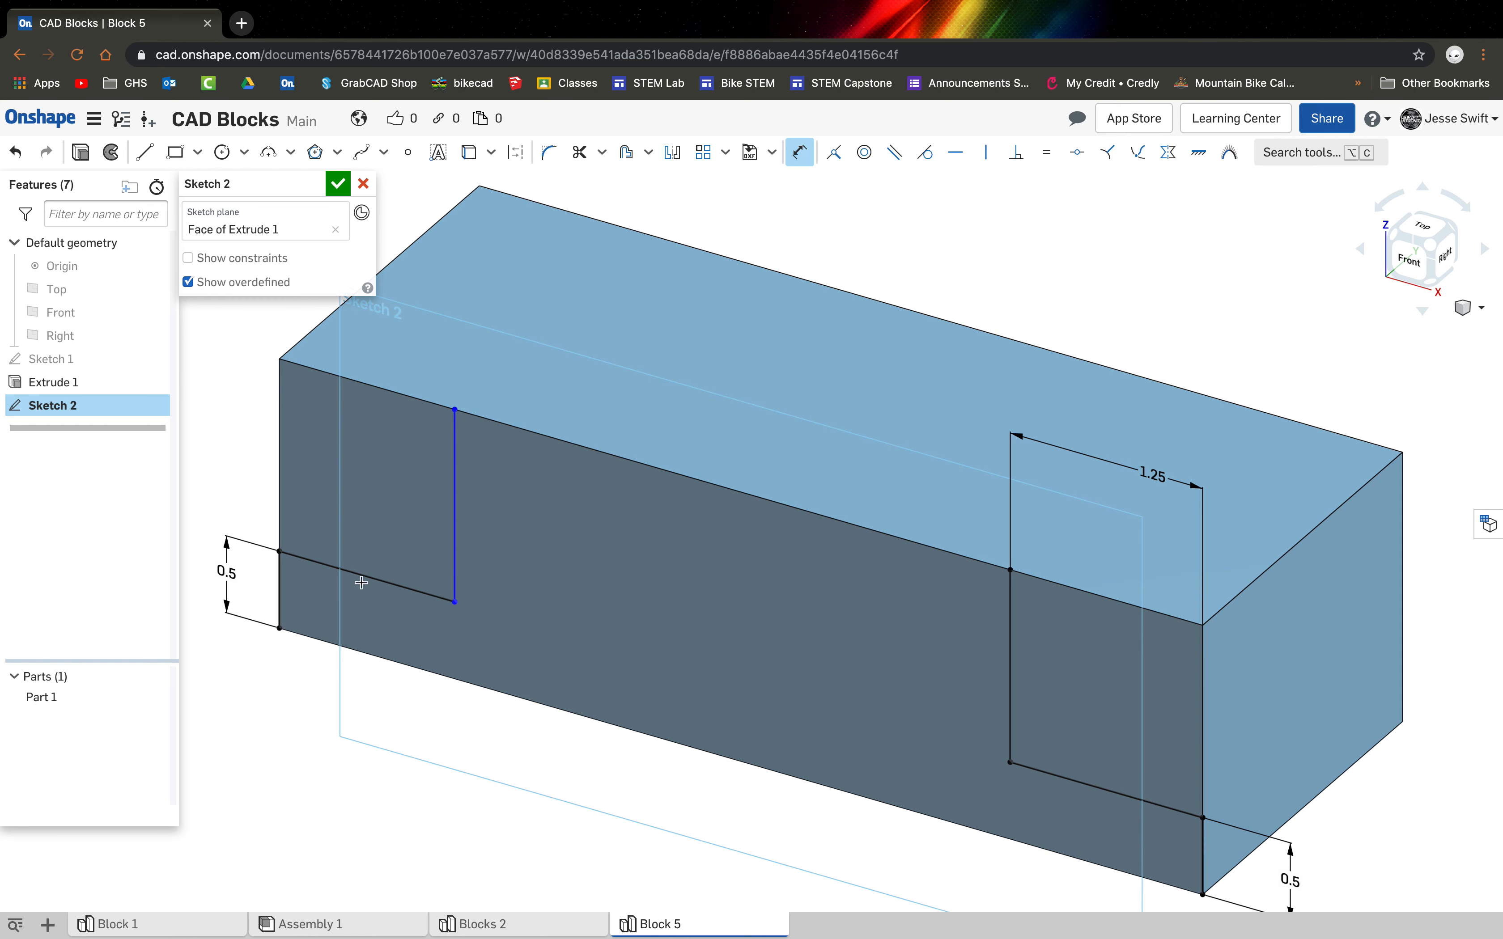
pyautogui.click(368, 576)
pyautogui.click(415, 351)
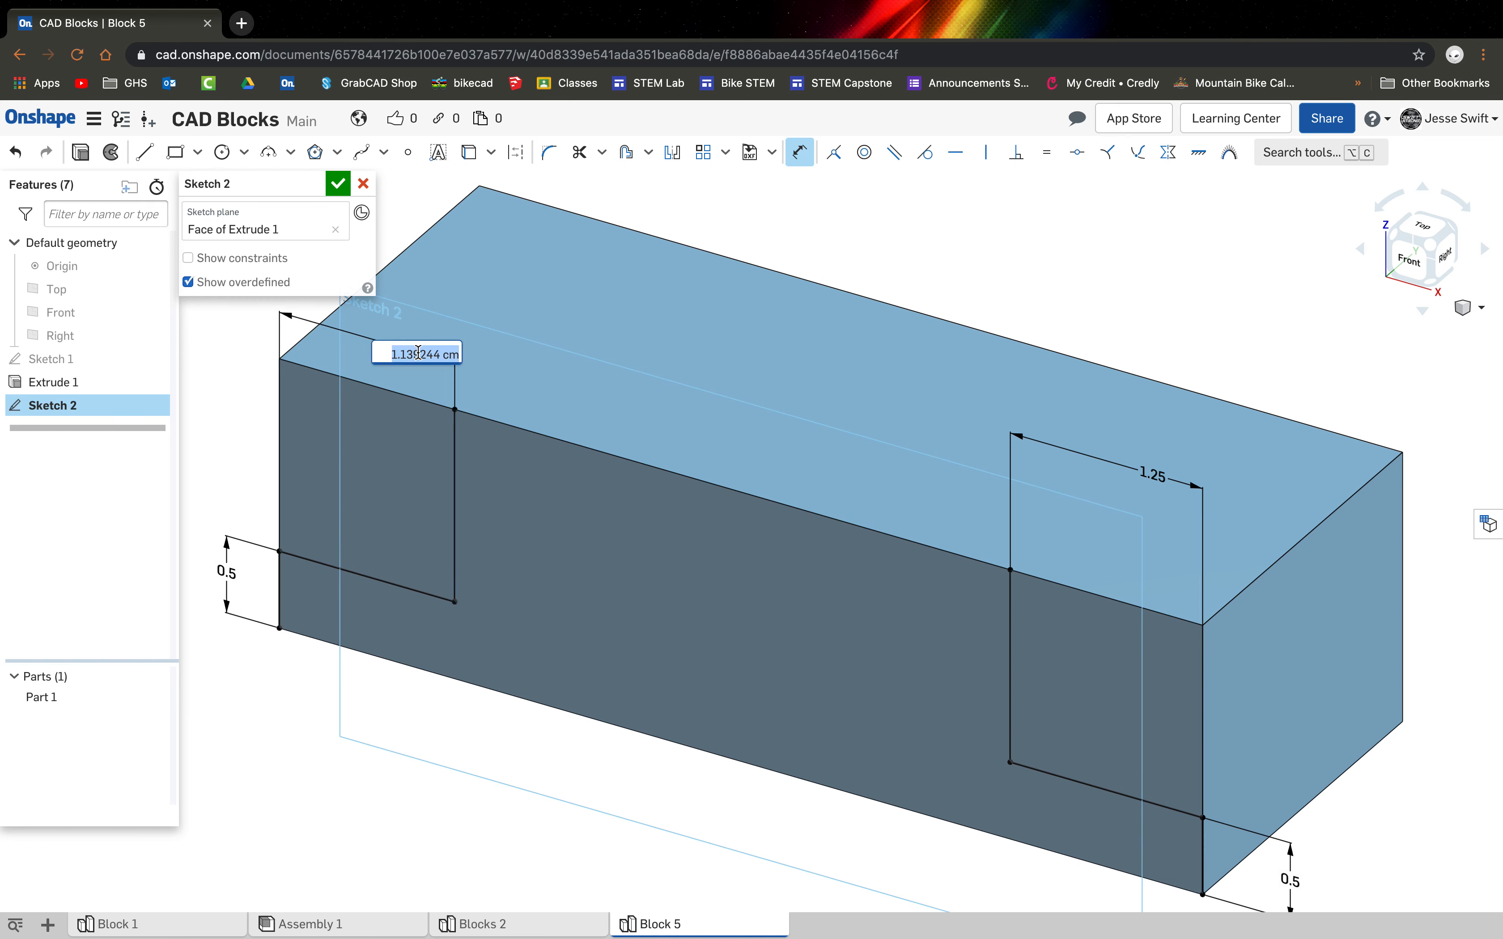
pyautogui.write('1.25')
pyautogui.press('Return')
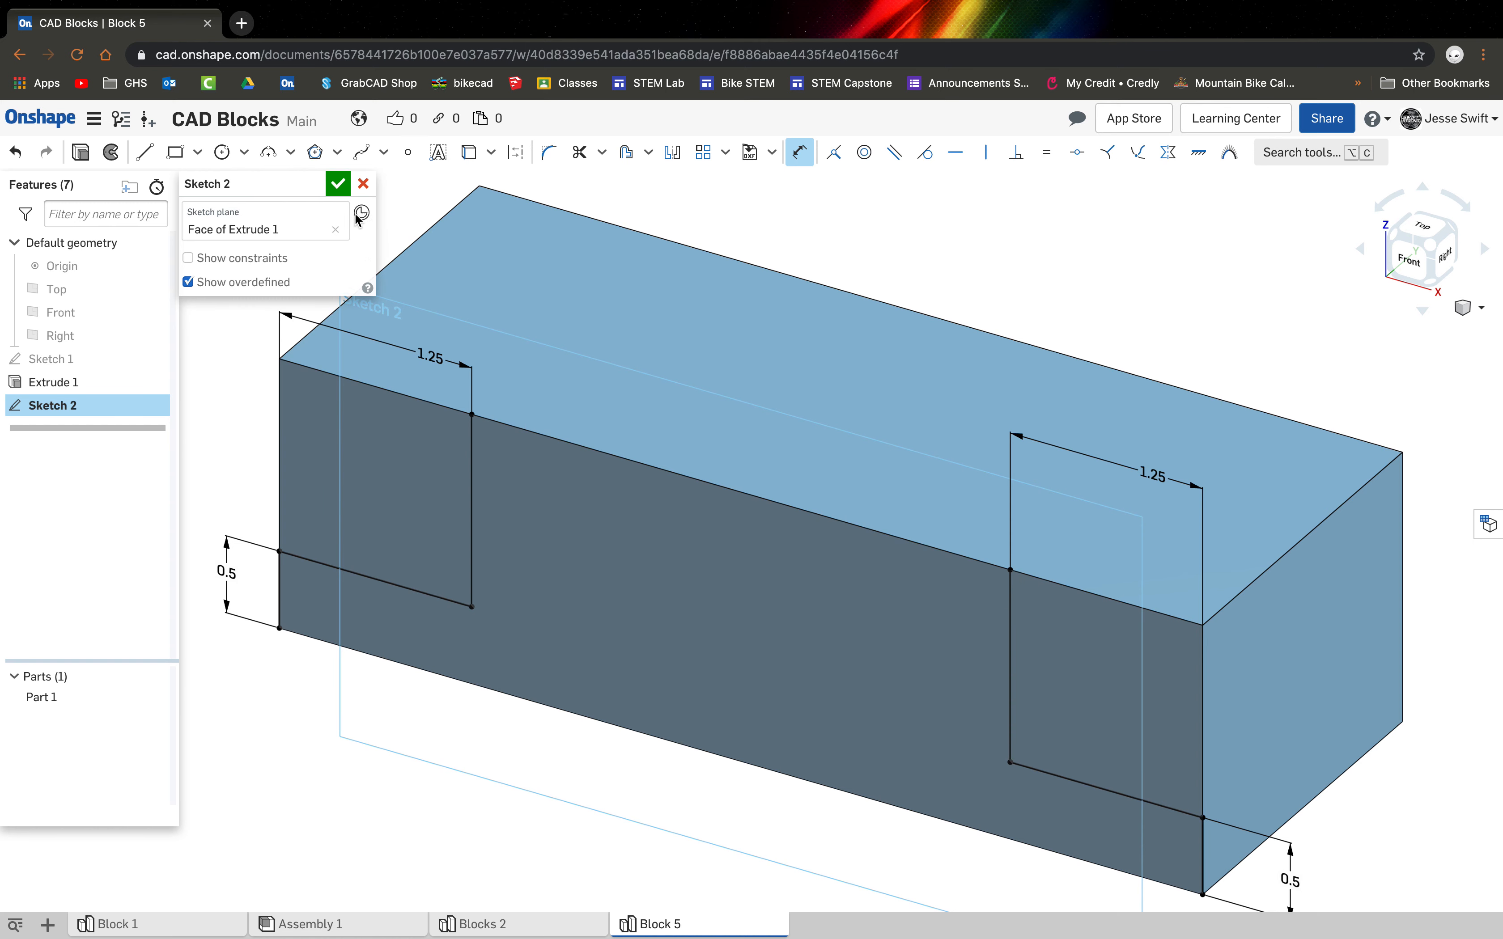
pyautogui.click(338, 184)
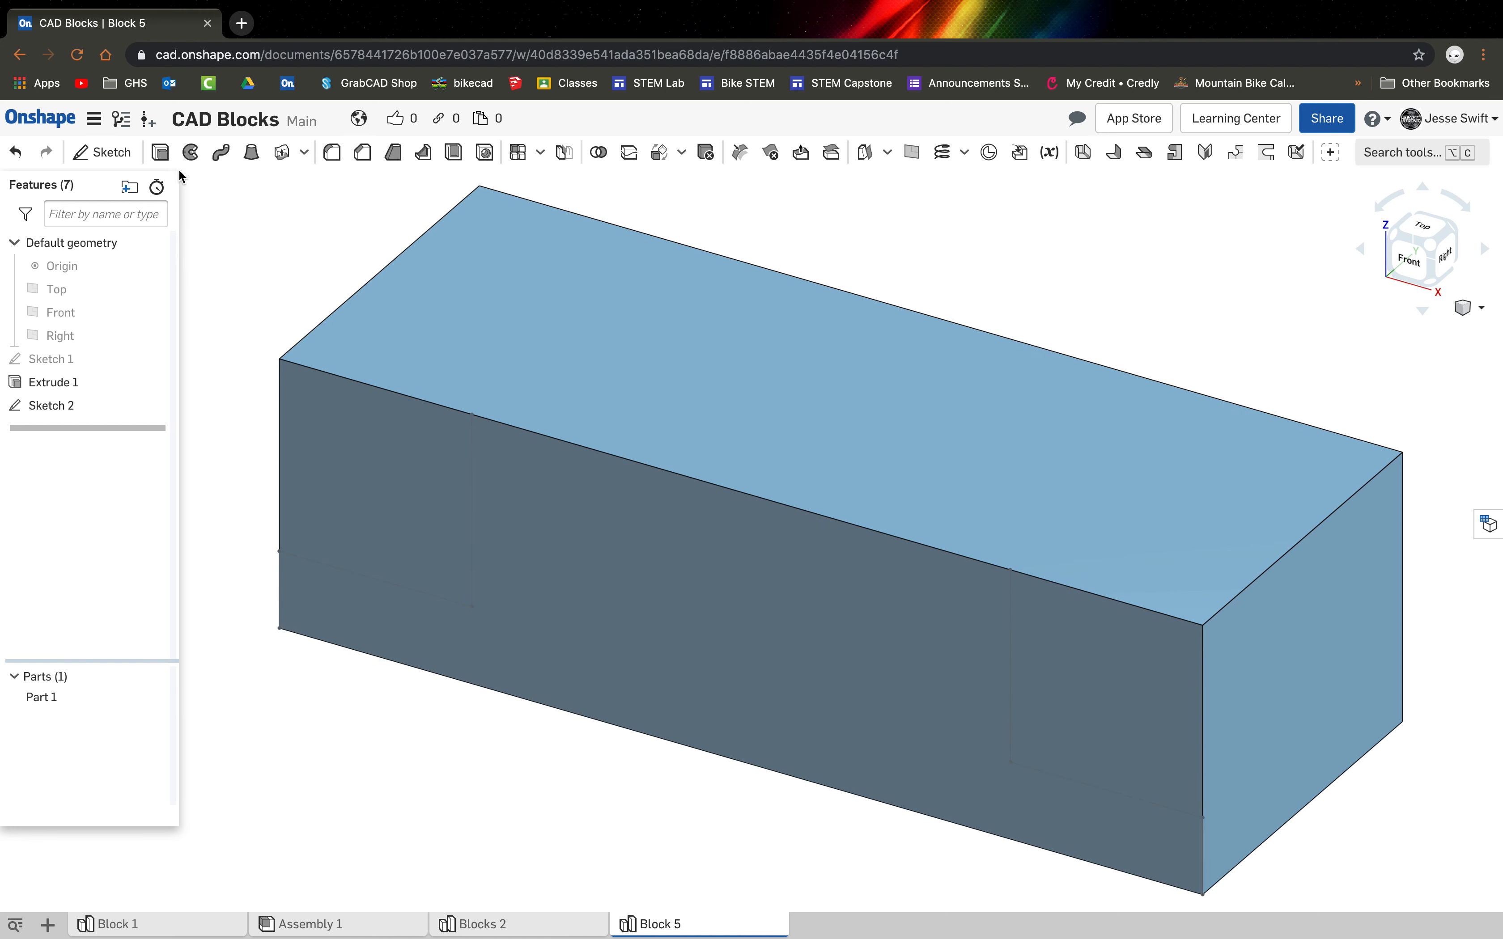
# Extrude both upper corner regions of the sketch as a Remove cut with a blind depth of 2.5 cm.
pyautogui.click(162, 157)
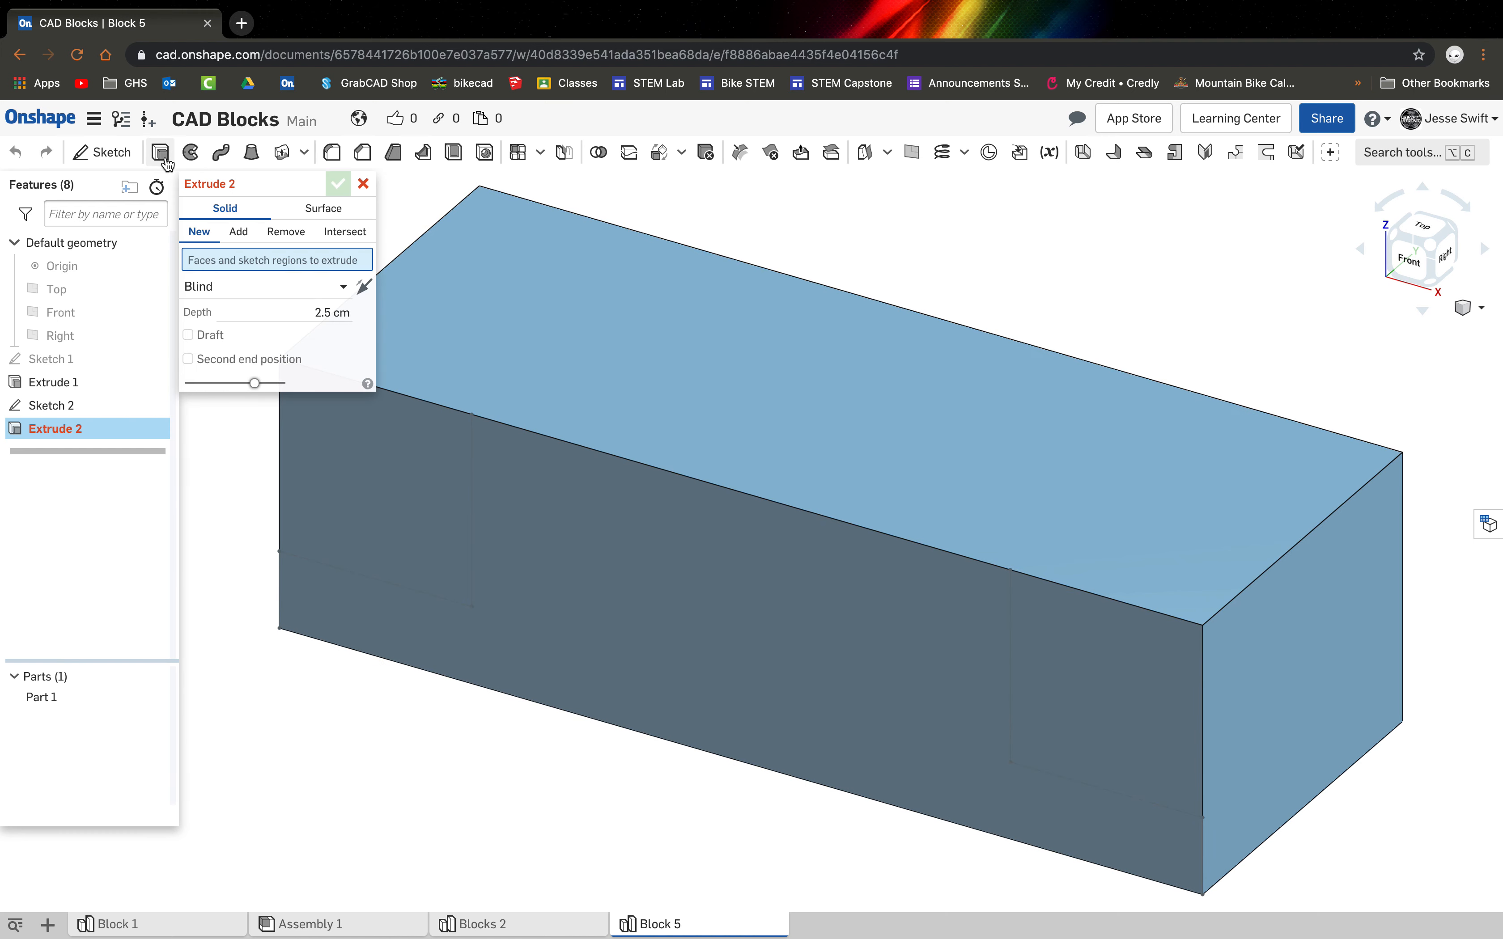
pyautogui.click(286, 233)
pyautogui.click(411, 502)
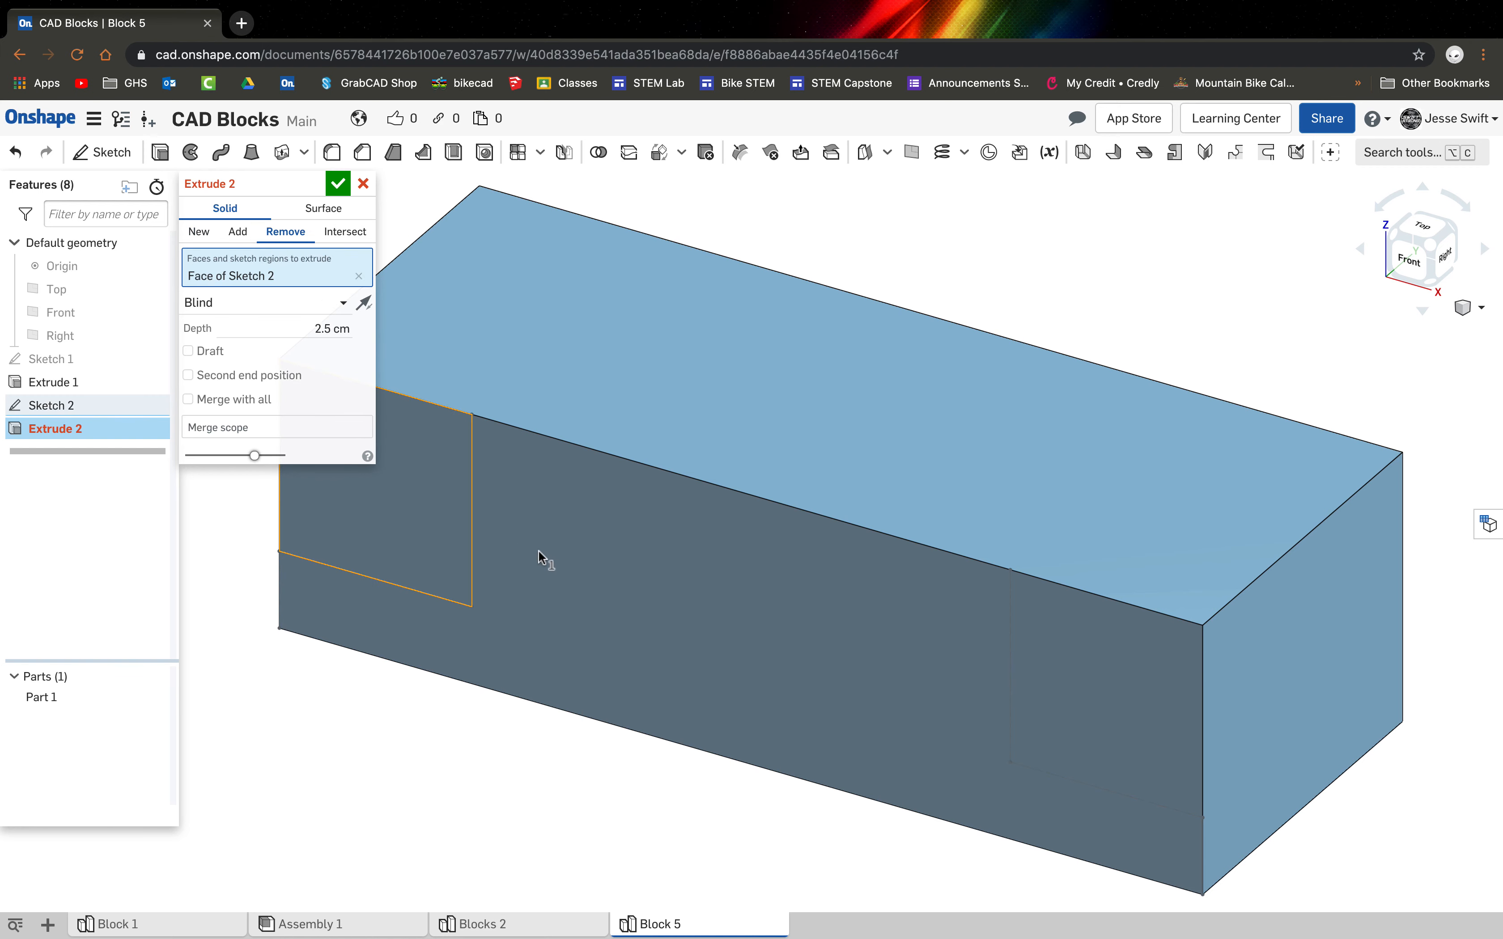
pyautogui.click(1079, 662)
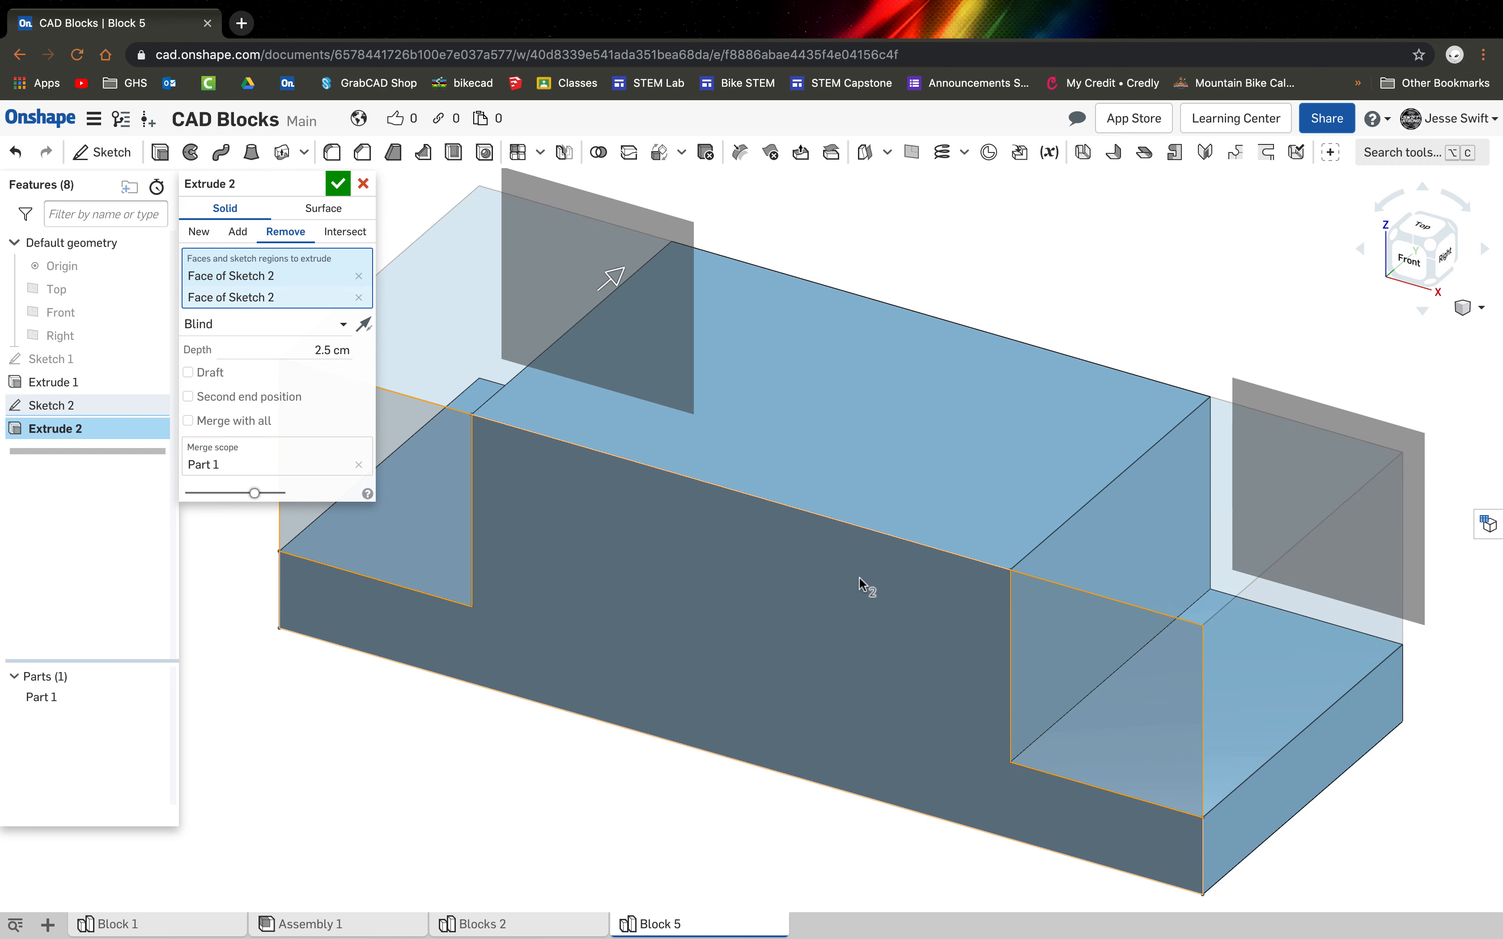
pyautogui.click(337, 185)
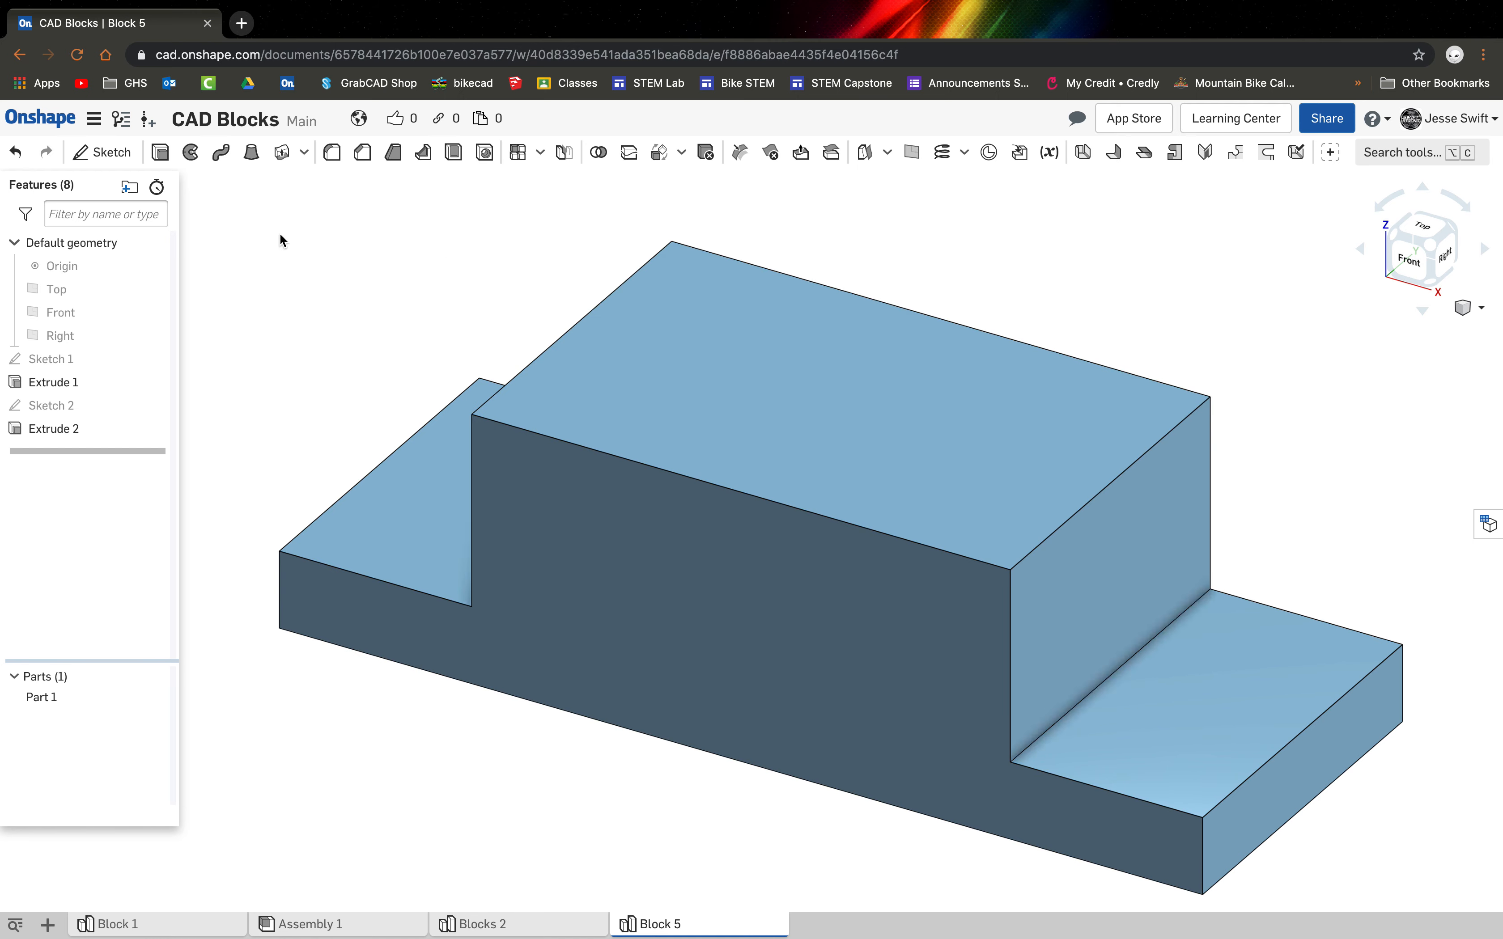
pyautogui.click(101, 152)
pyautogui.click(600, 647)
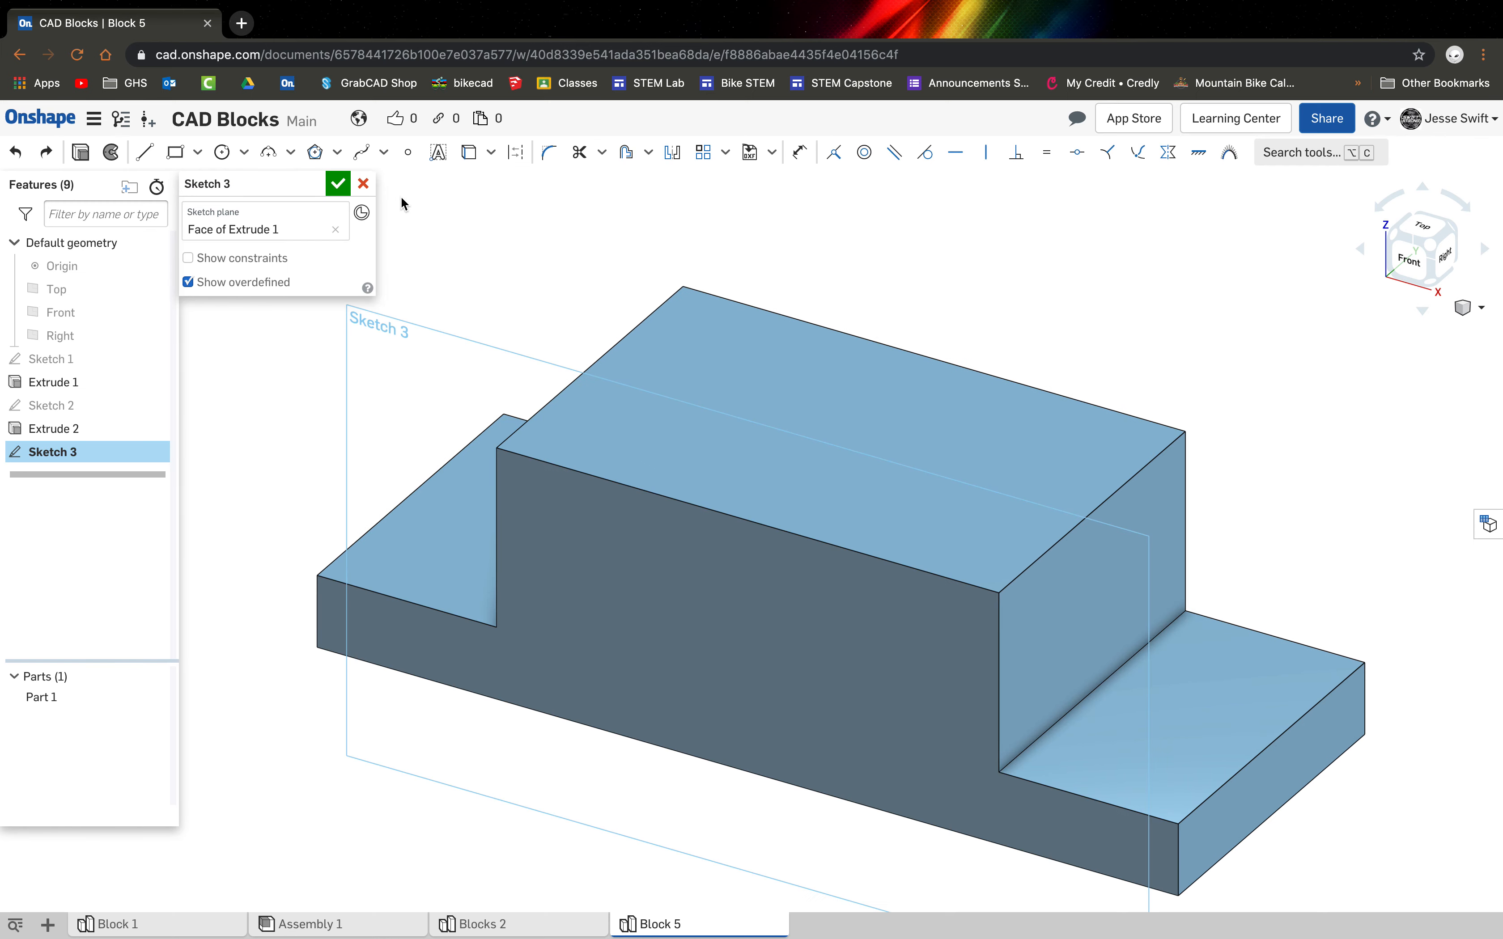
pyautogui.click(362, 187)
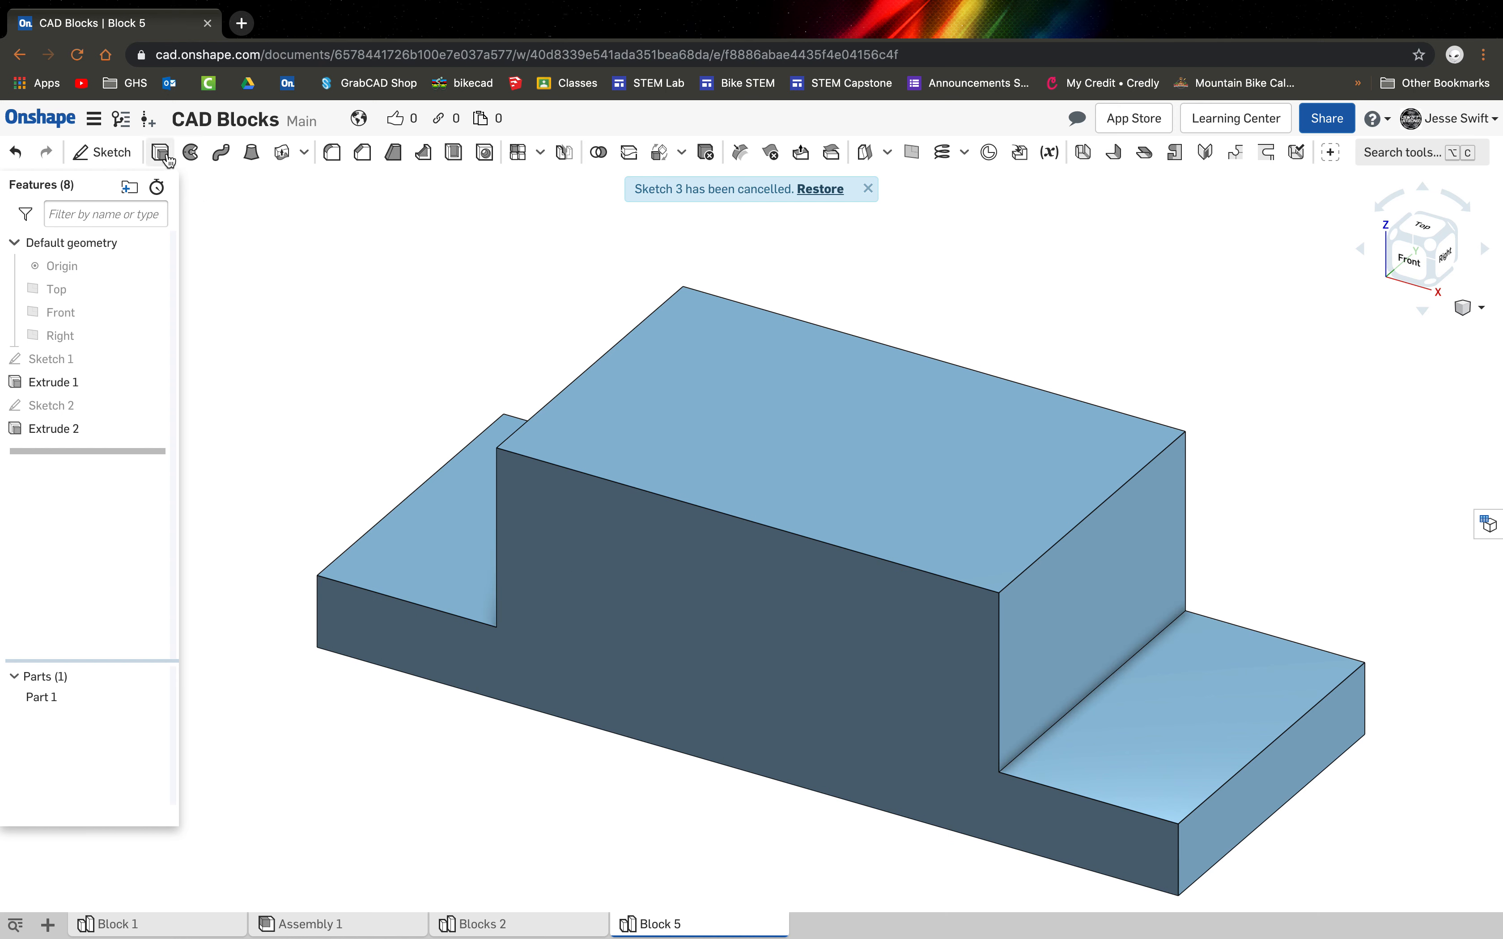
# On the front face, sketch lines inward along the raised section's top edge, about 0.36 cm from its left corner and 0.37 cm from its right corner.
pyautogui.click(107, 154)
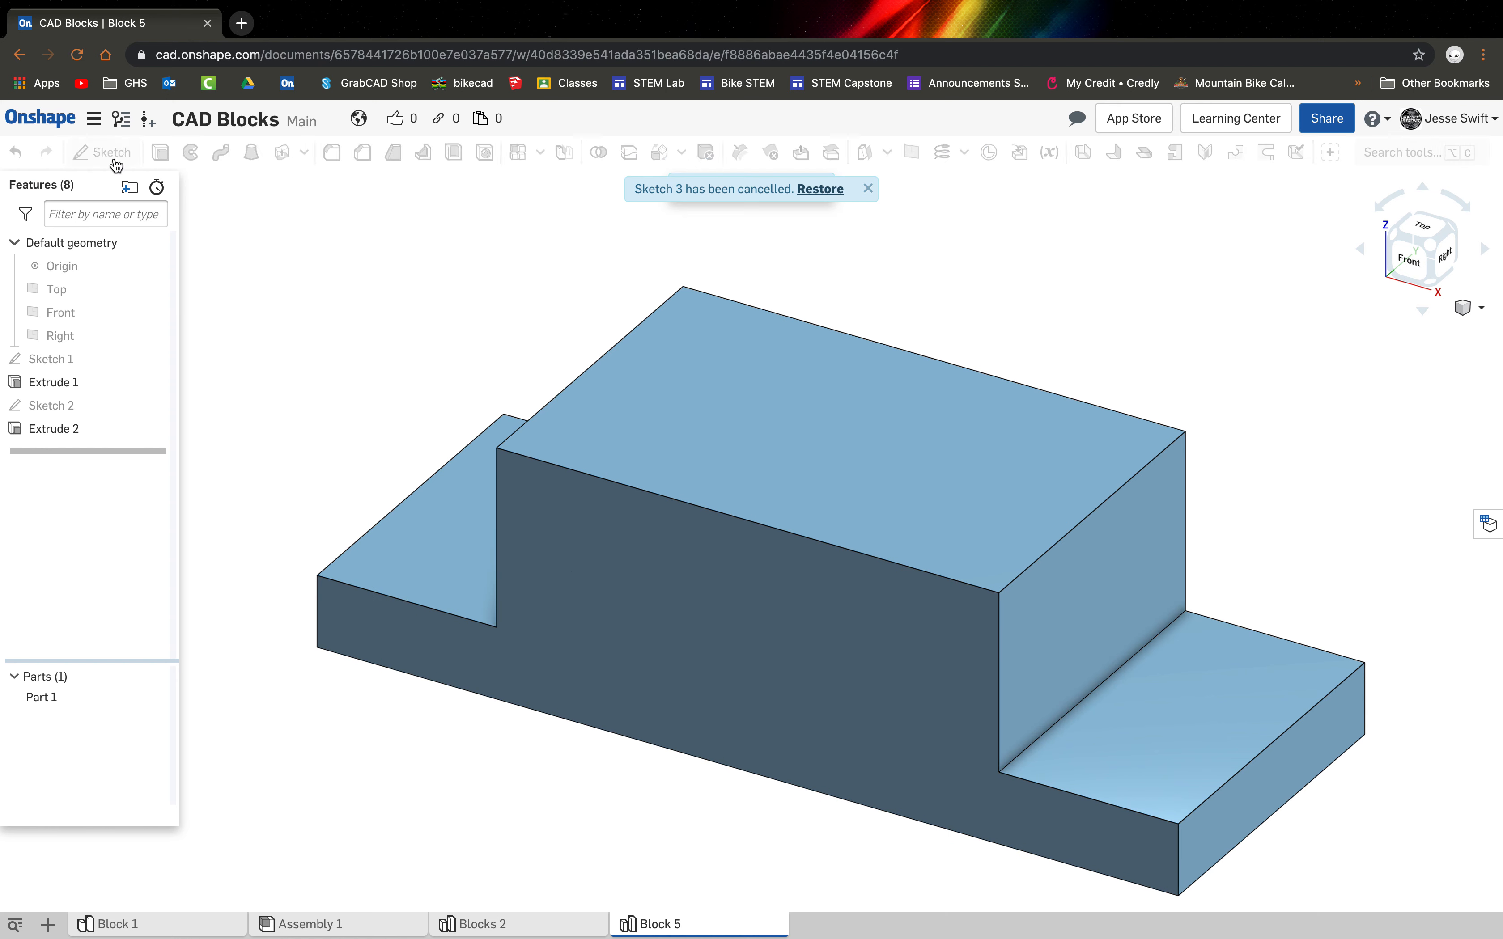
pyautogui.click(710, 627)
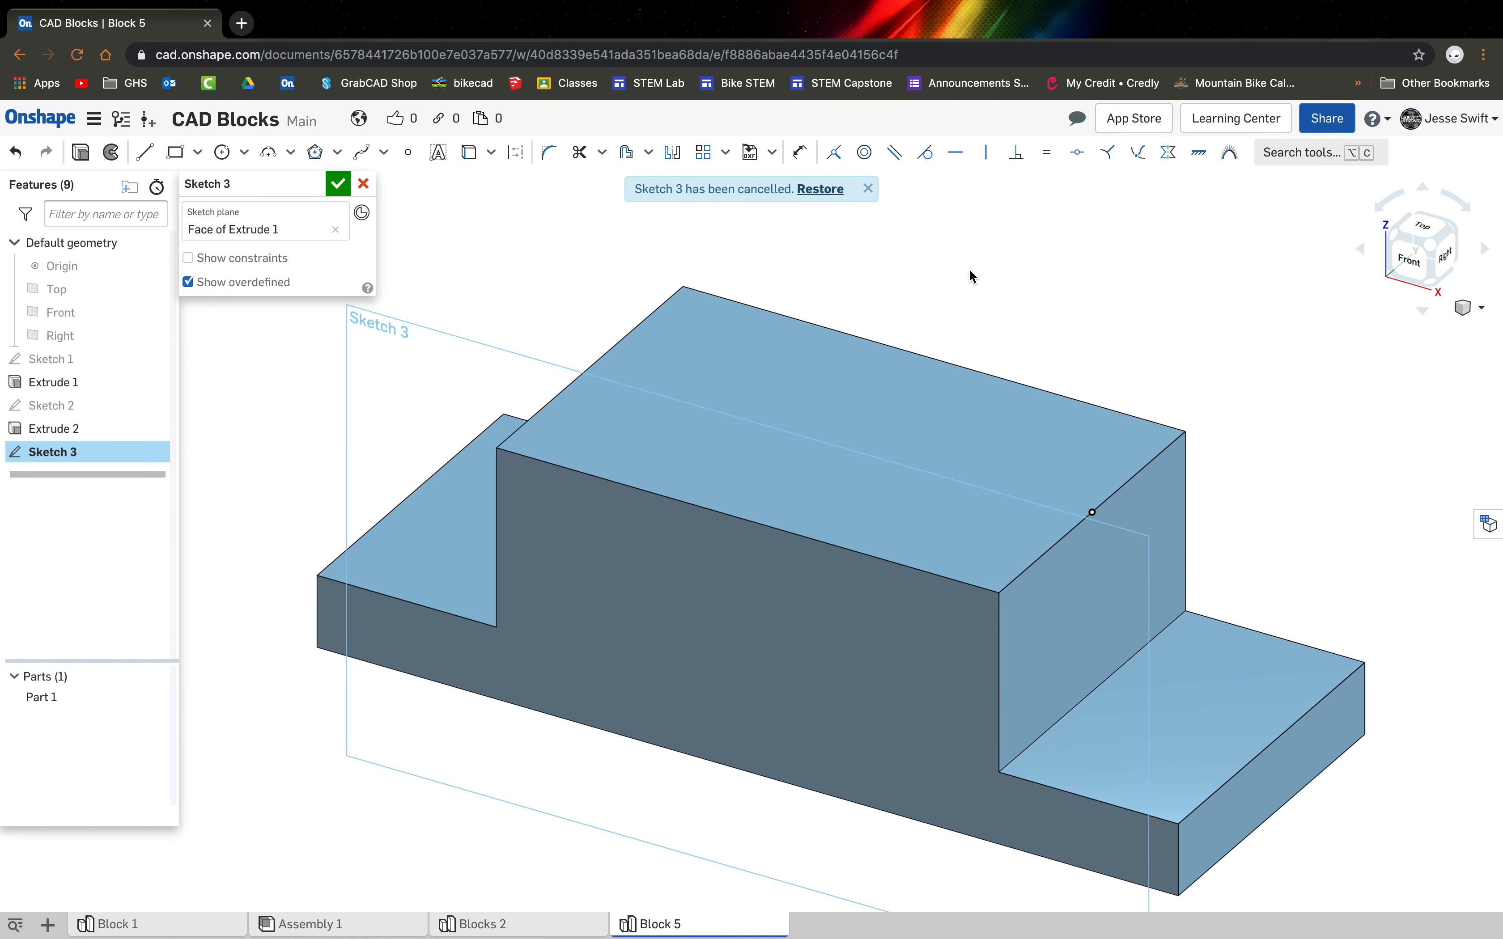
pyautogui.click(145, 152)
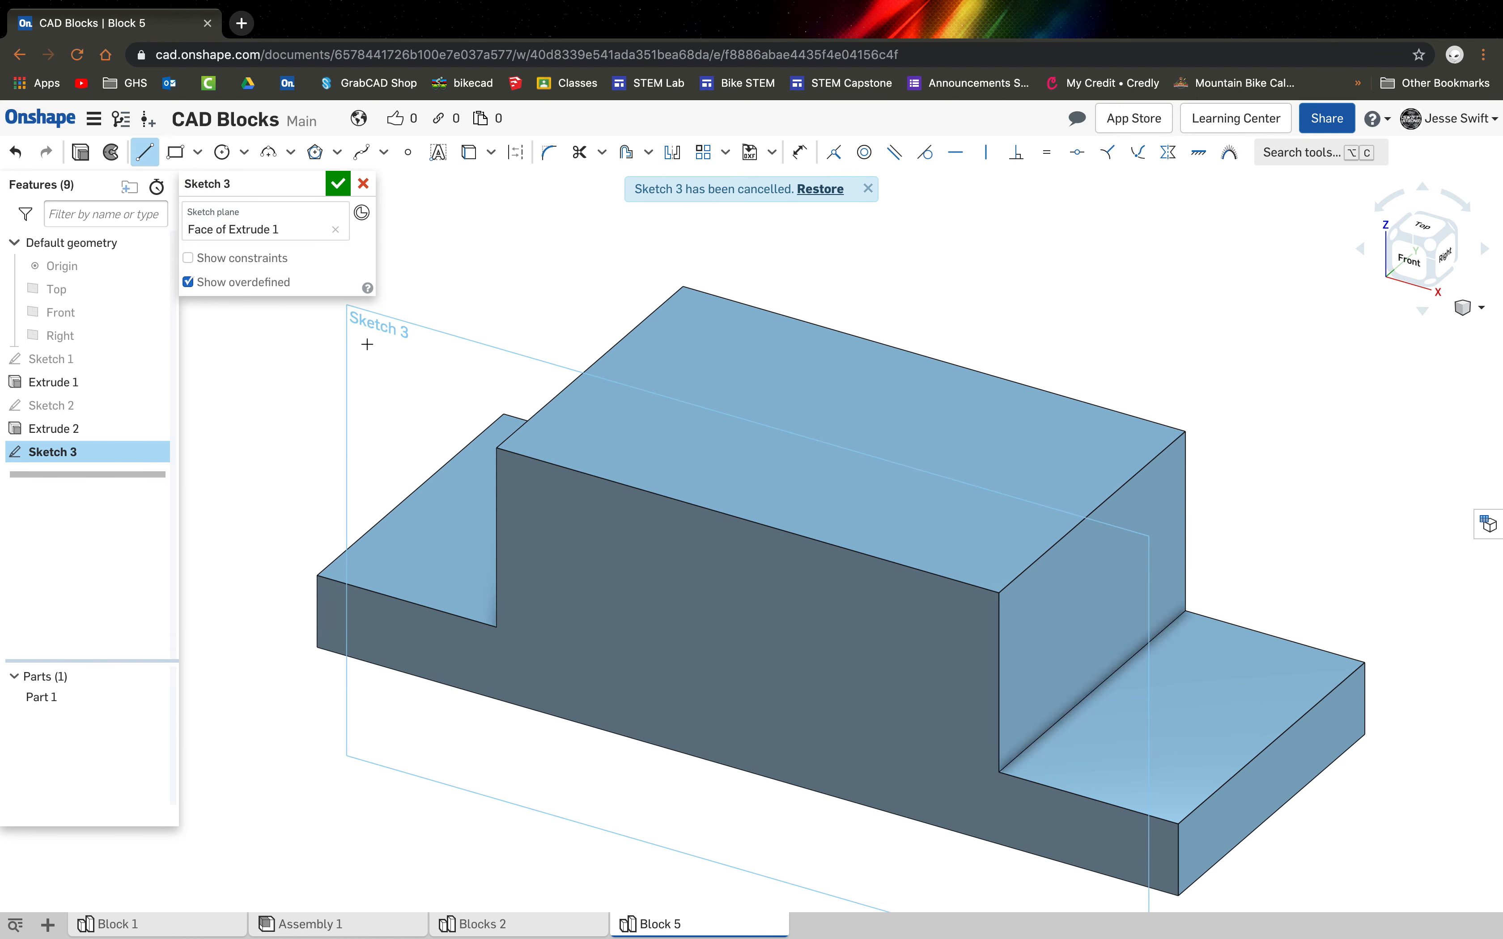
pyautogui.click(496, 449)
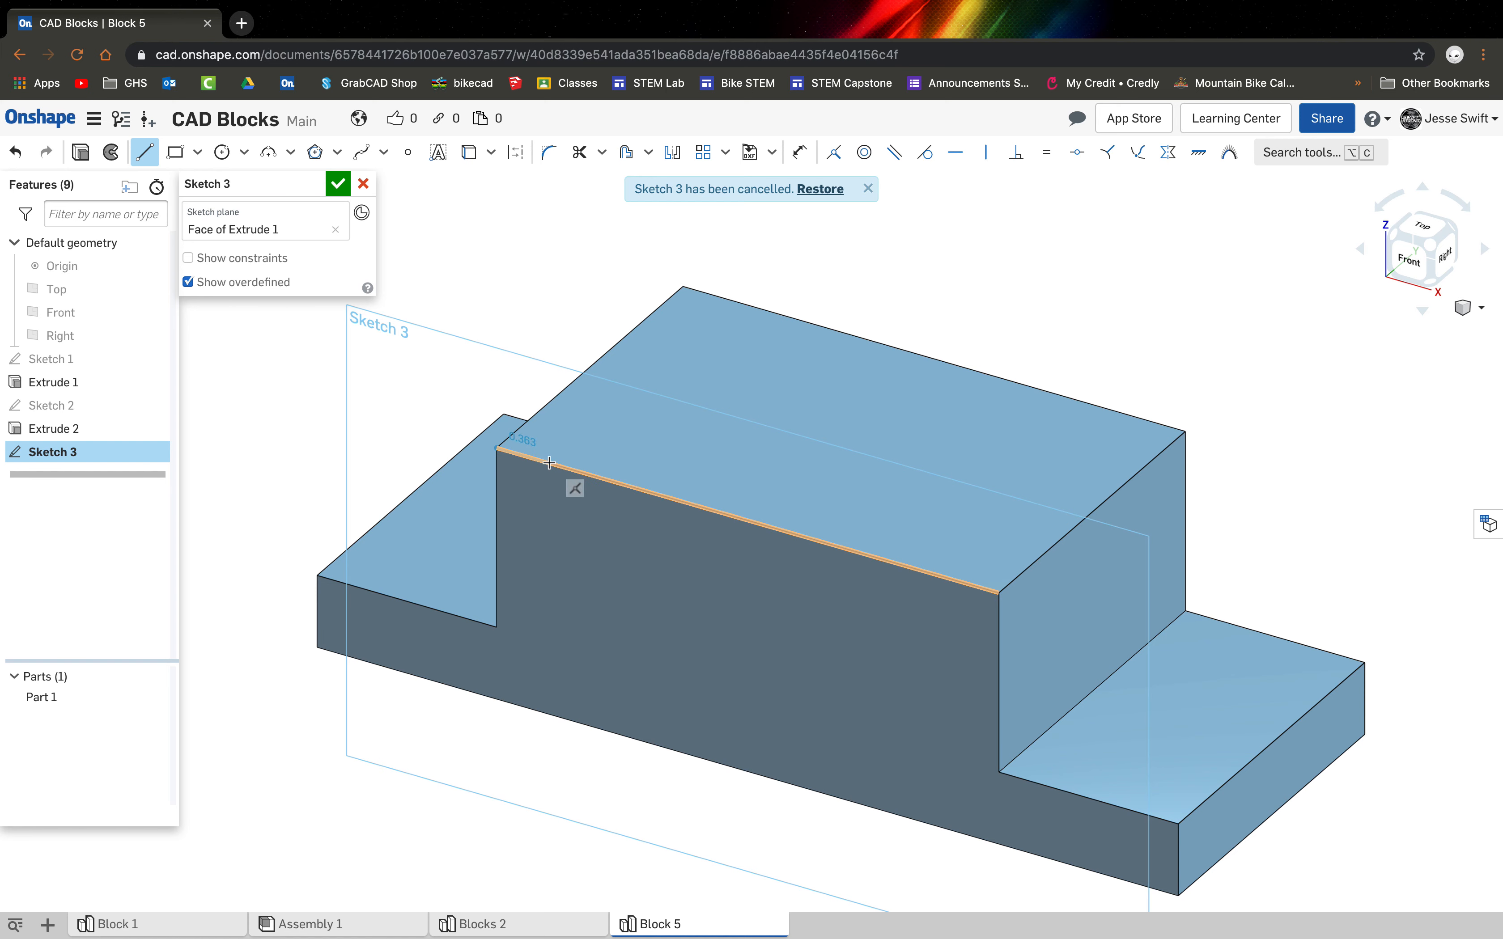
pyautogui.click(549, 463)
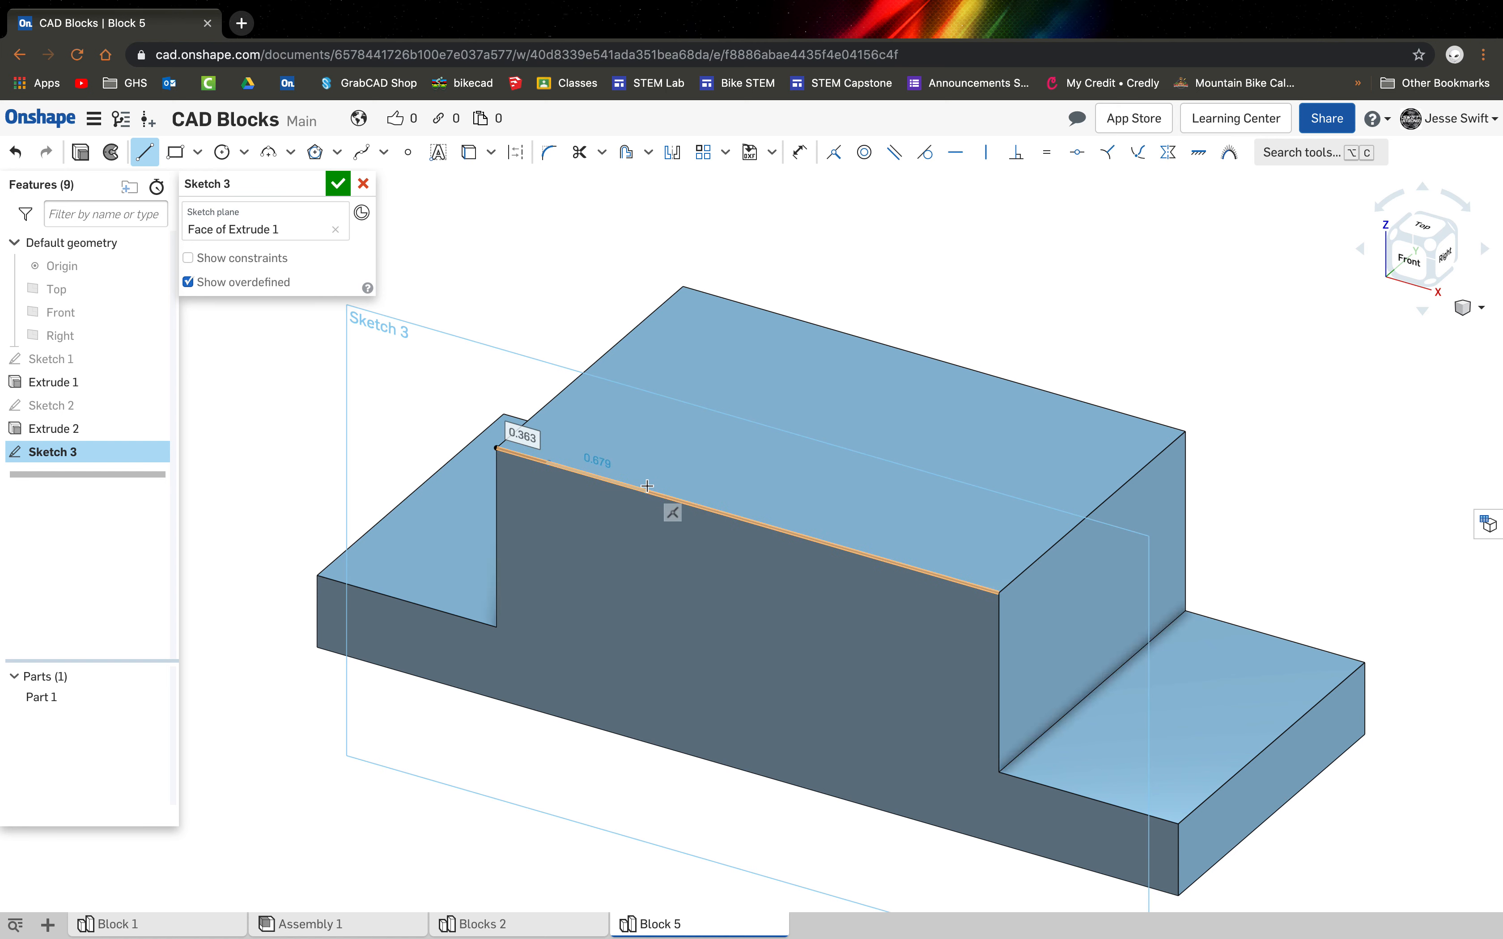
pyautogui.press('Escape')
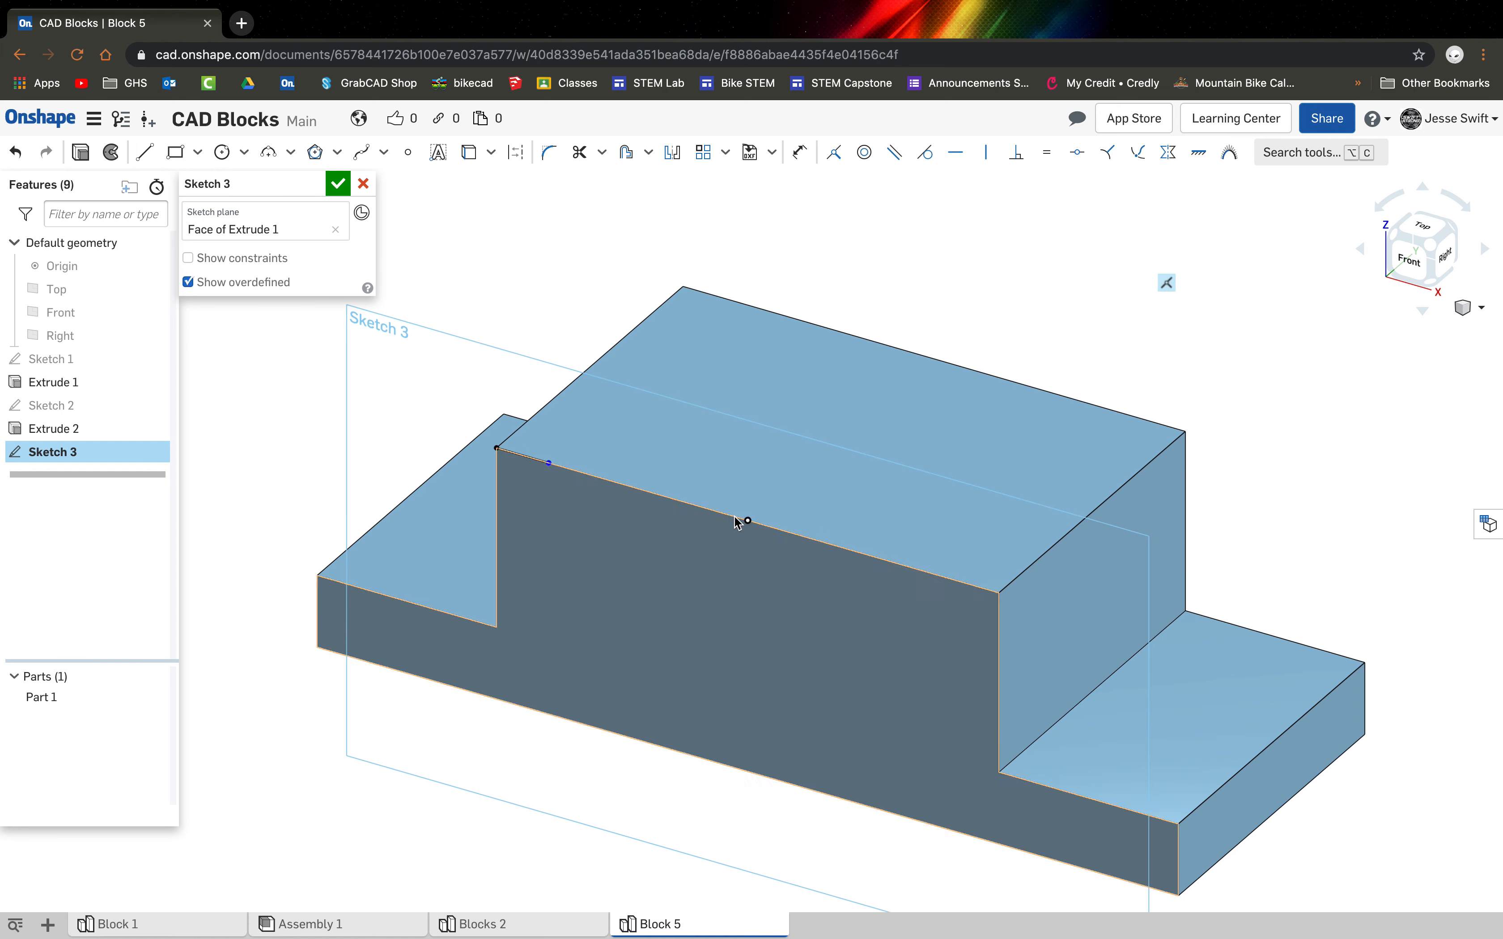
pyautogui.click(145, 152)
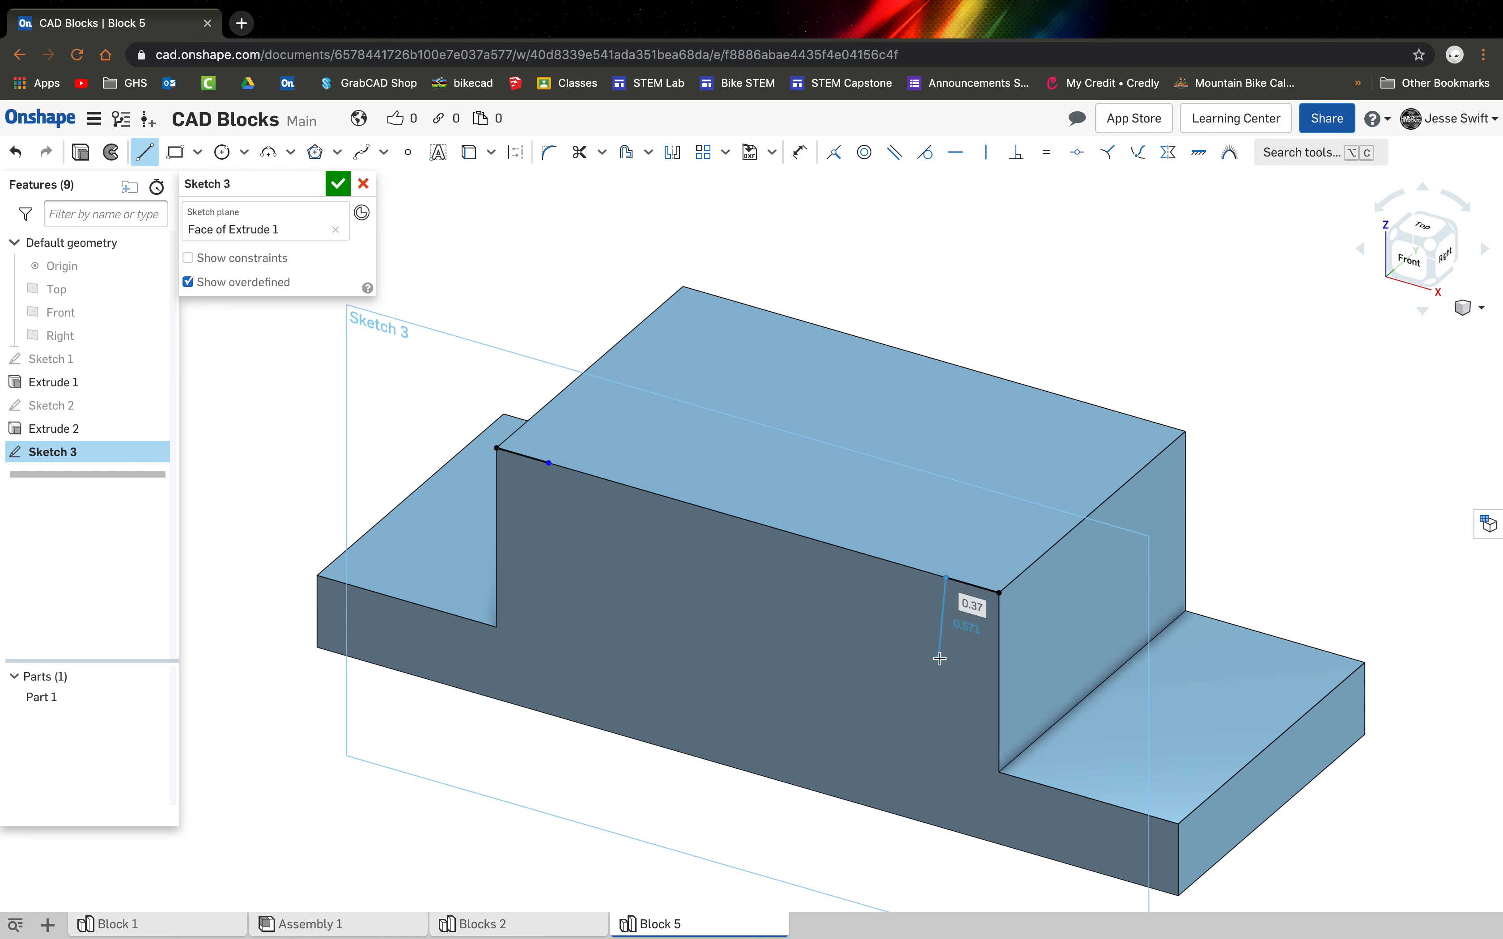
pyautogui.press('Escape')
# Set the length of both short lines on the raised section's top edge to 0.5 cm.
pyautogui.click(799, 152)
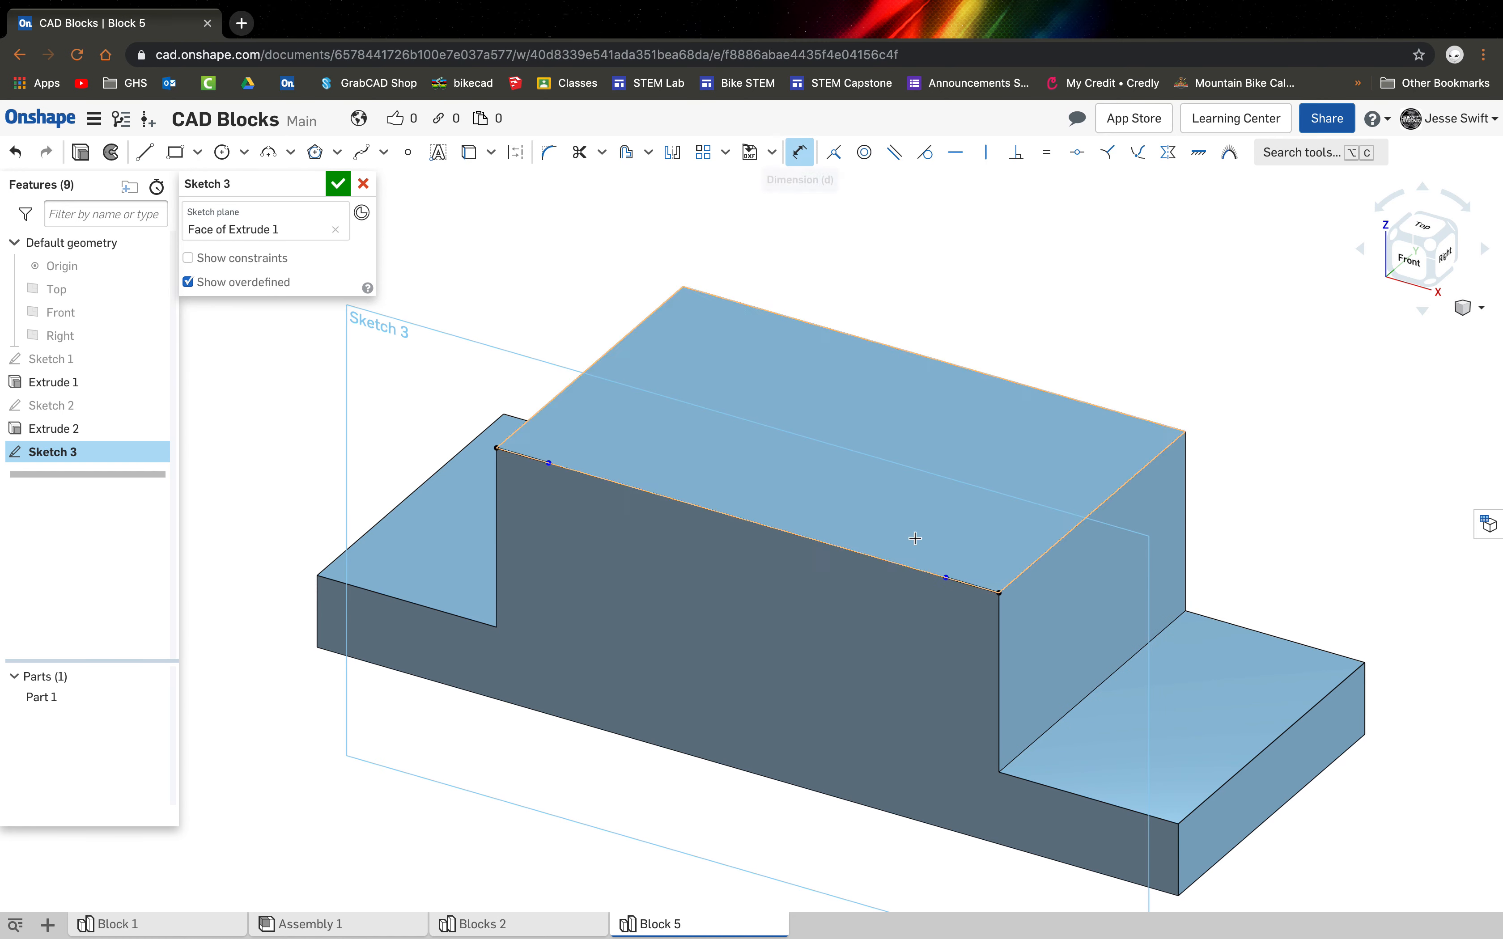
pyautogui.click(971, 584)
pyautogui.click(966, 517)
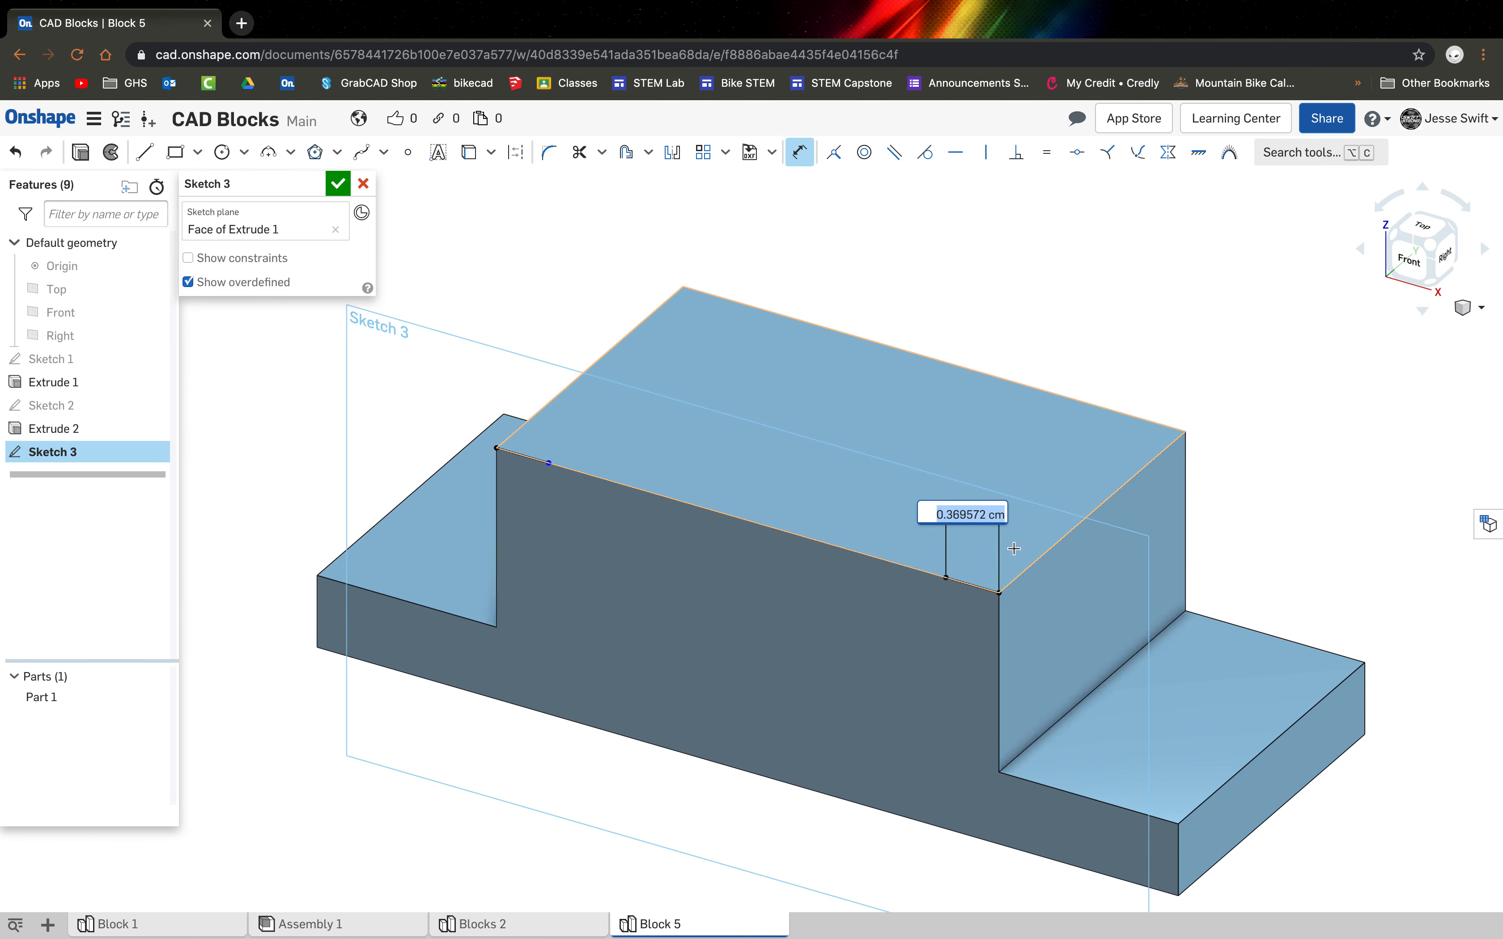
pyautogui.write('0.5')
pyautogui.press('Return')
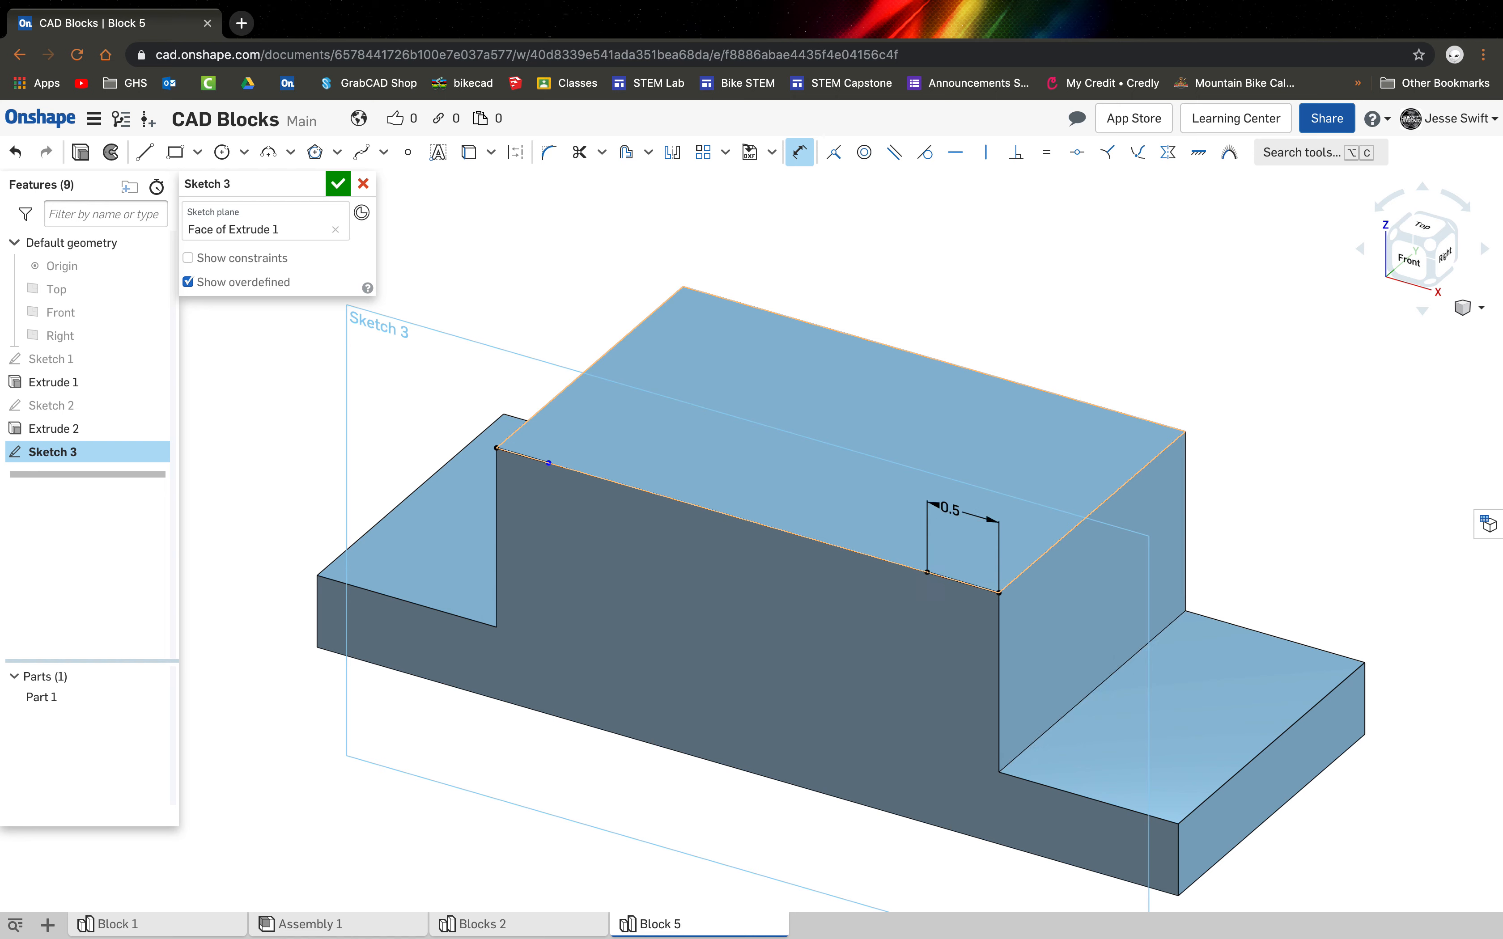
pyautogui.click(523, 456)
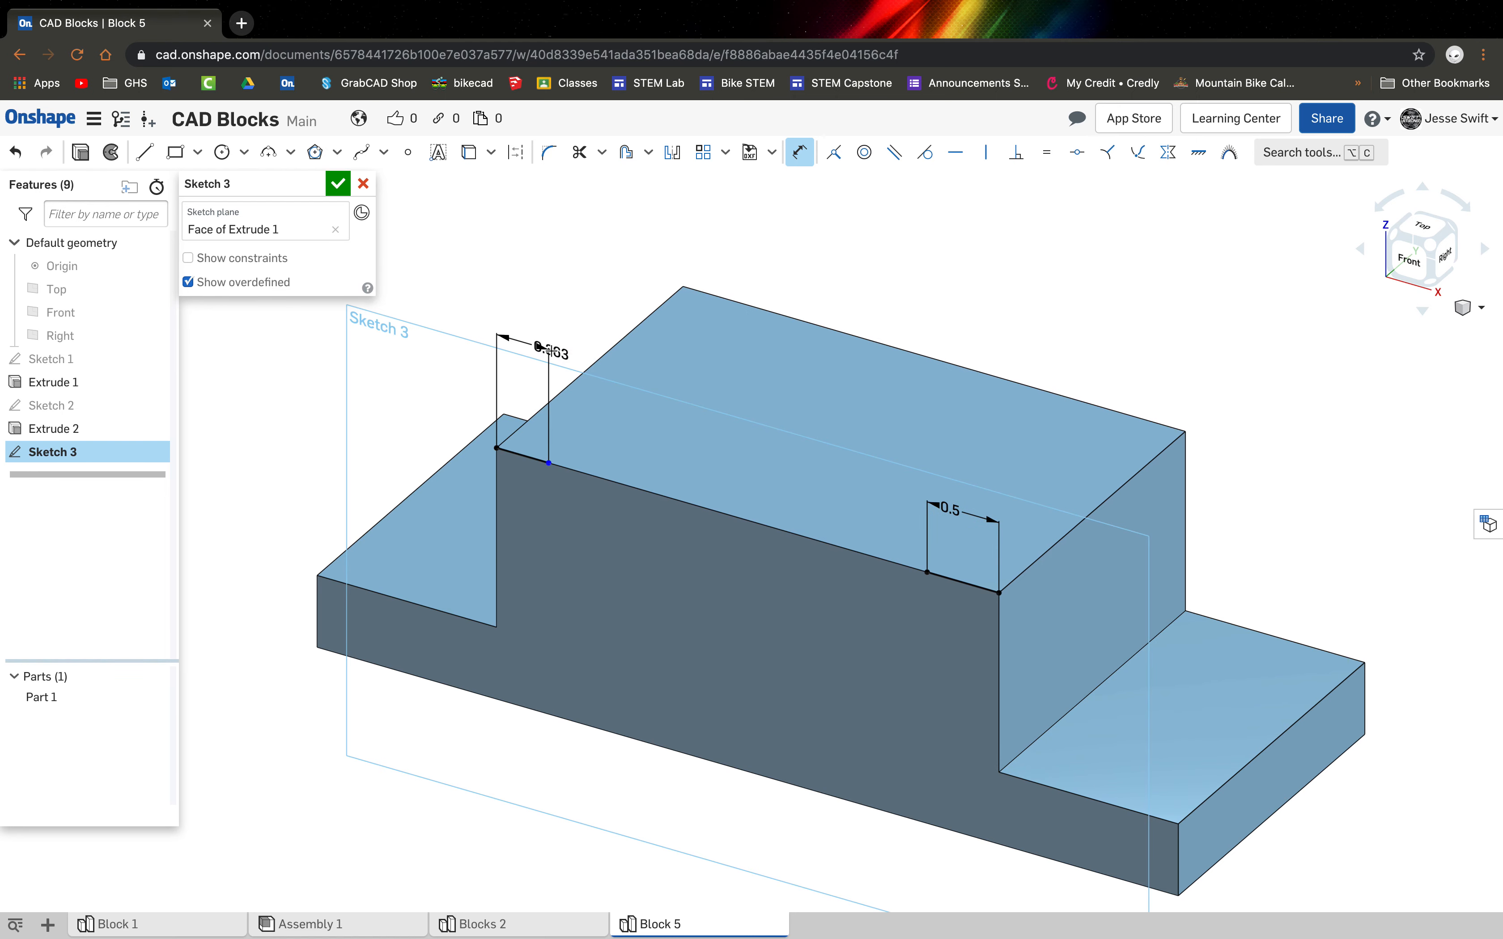
pyautogui.click(521, 318)
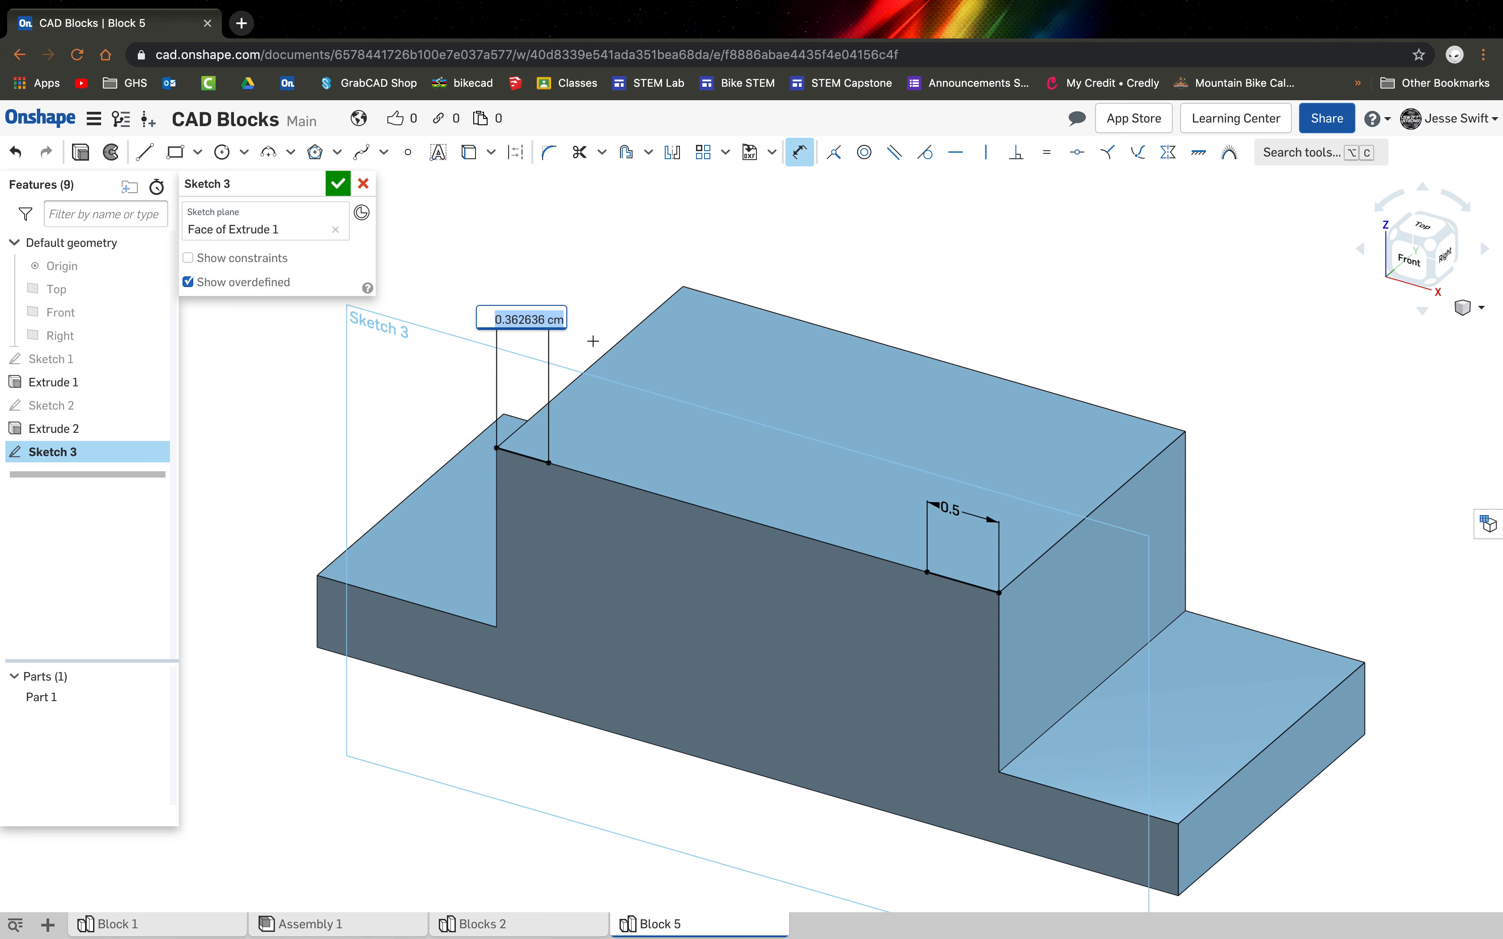
pyautogui.write('1')
pyautogui.press('BackSpace')
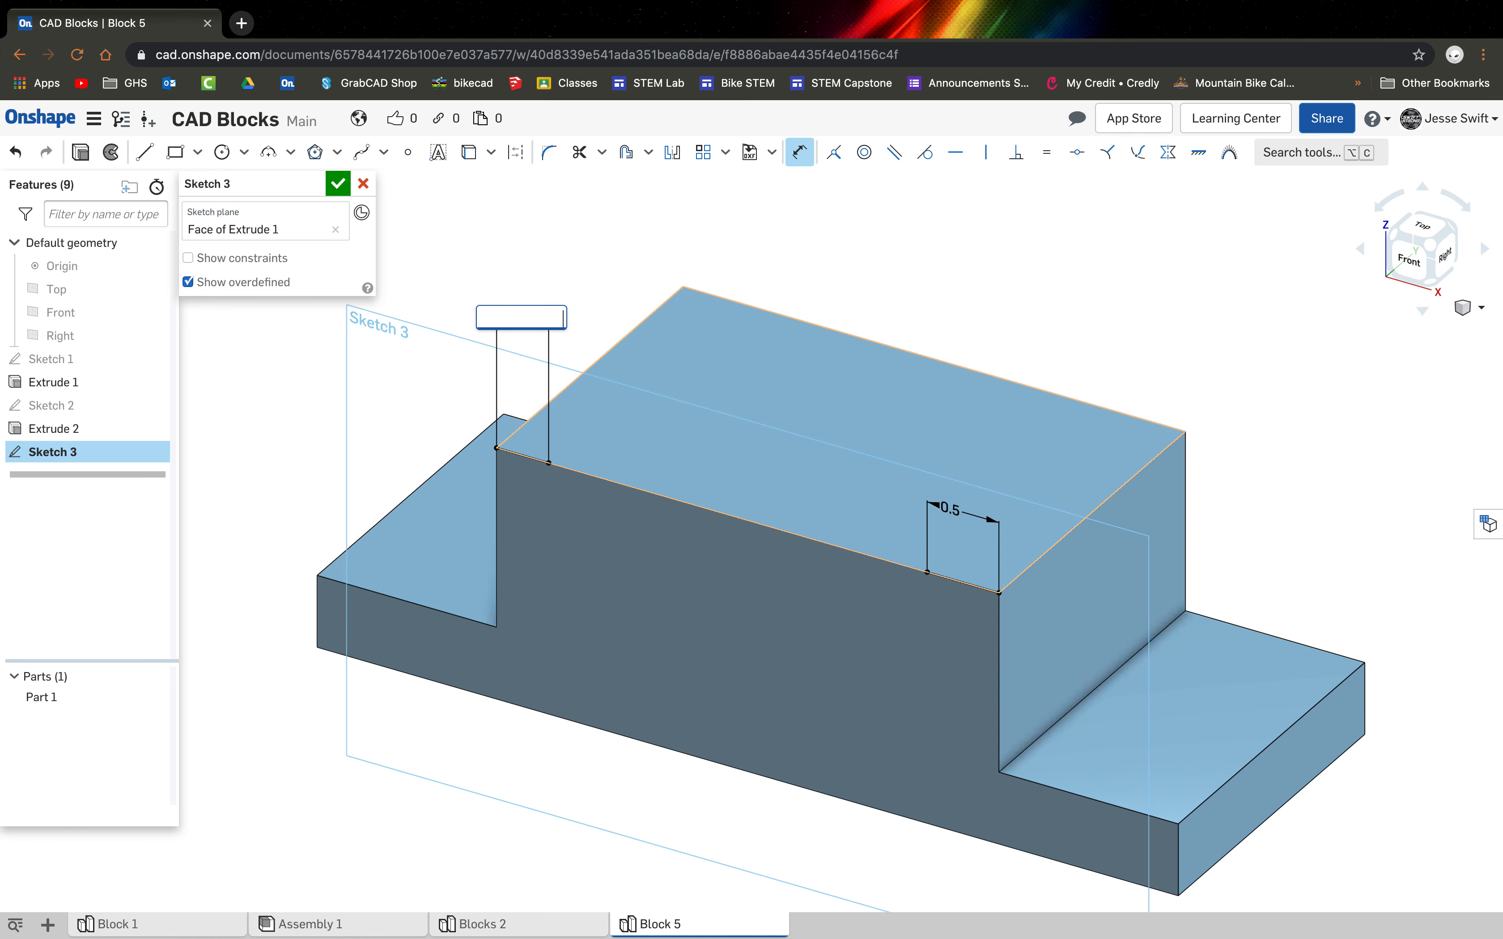
pyautogui.press('Return')
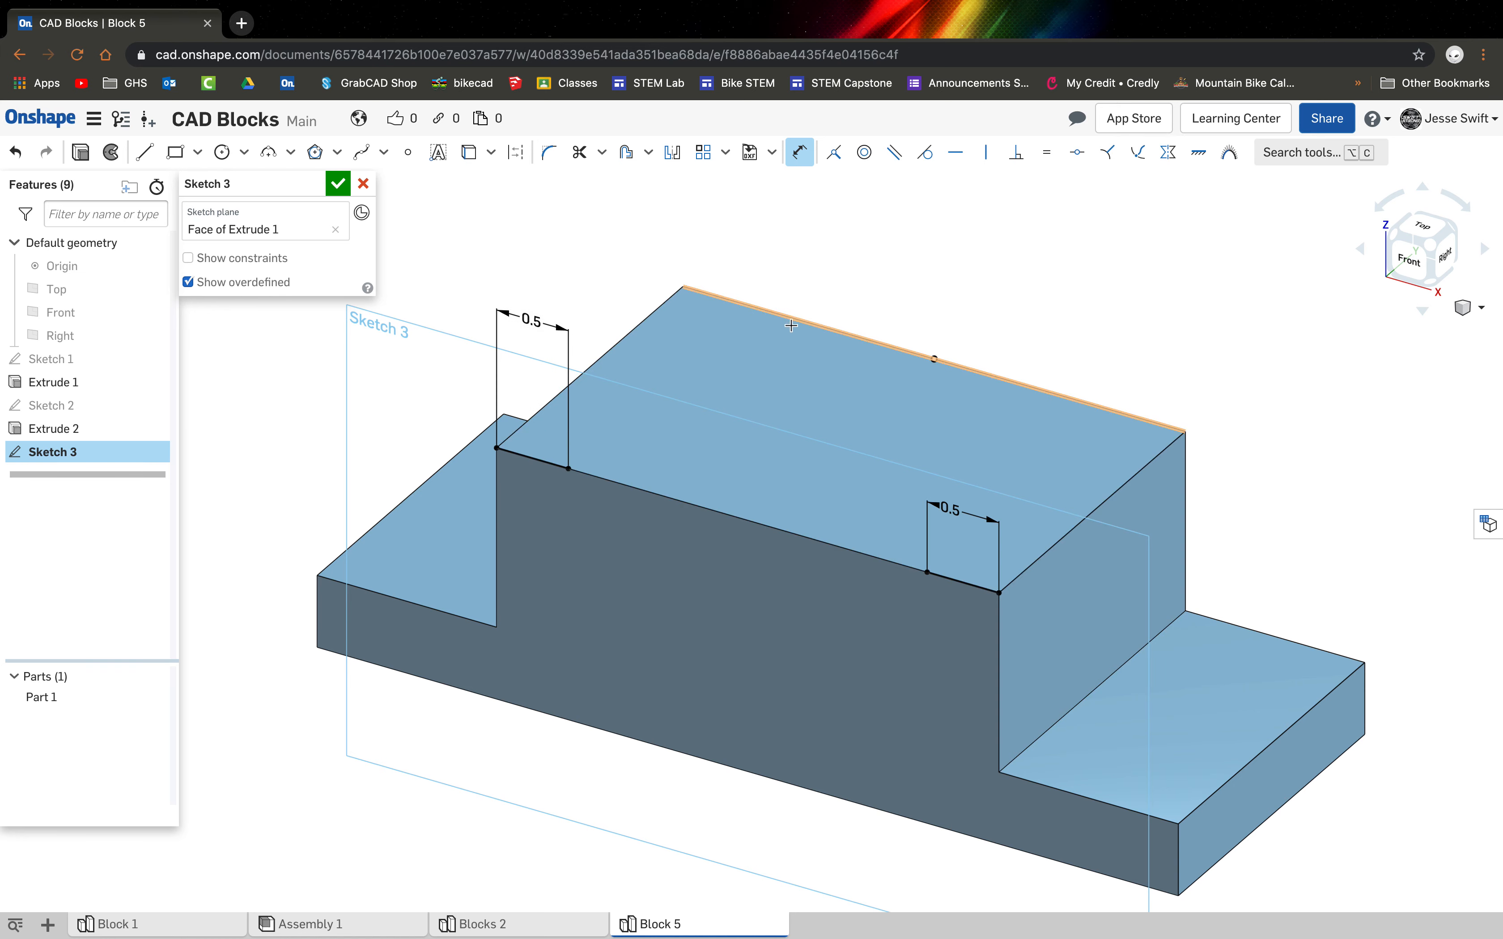
# Sketch a circle 2.5 cm in diameter centred on the top edge's midpoint and passing through the inner endpoint of the right short line.
pyautogui.click(224, 155)
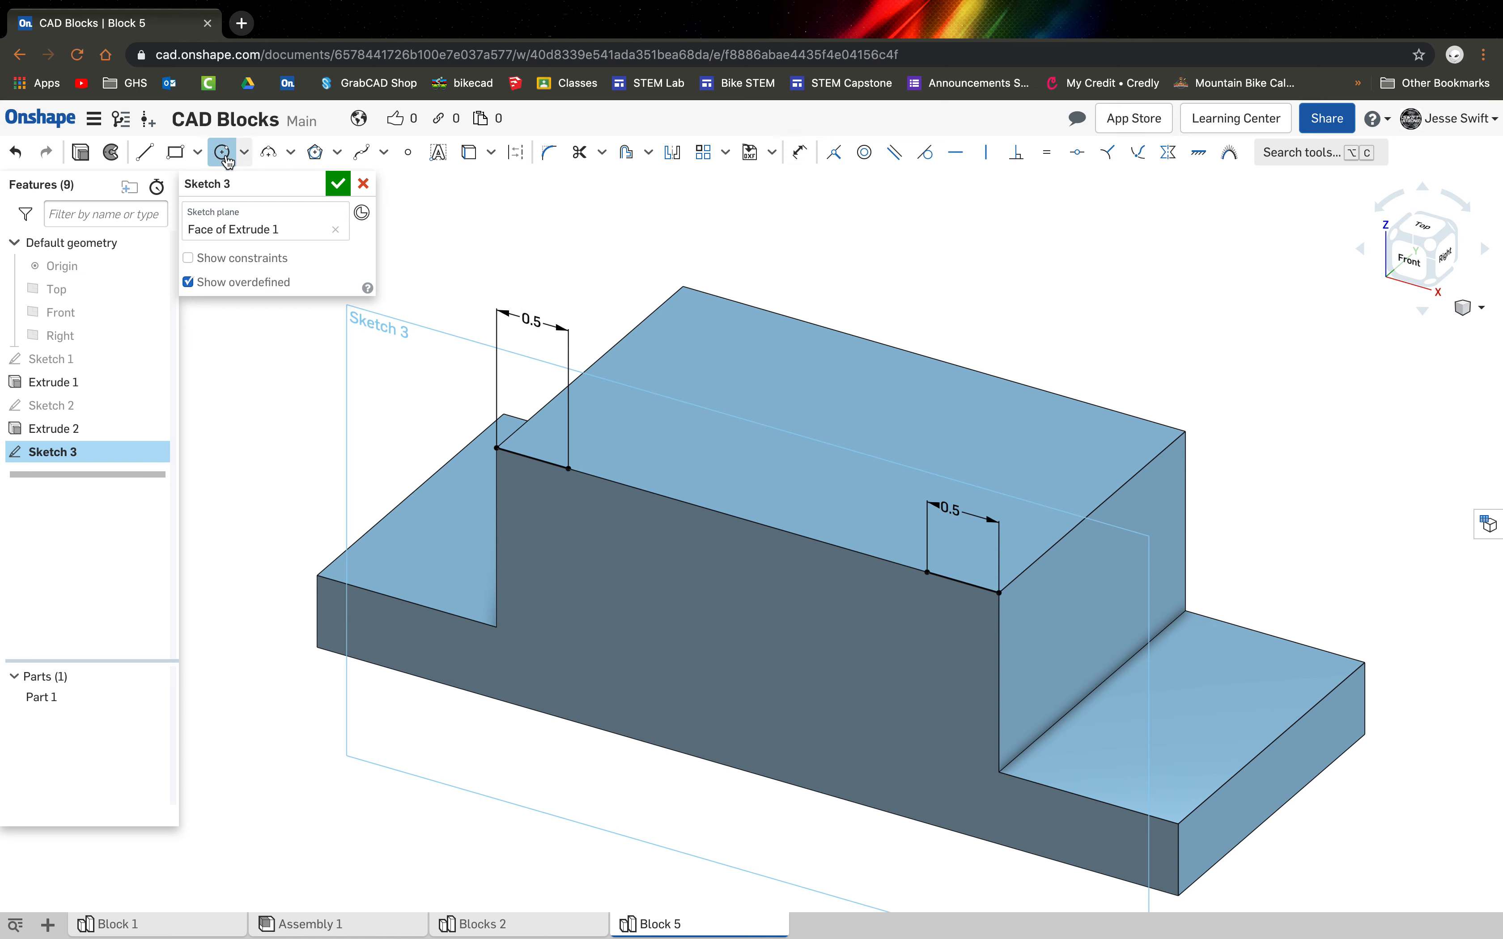
pyautogui.click(748, 521)
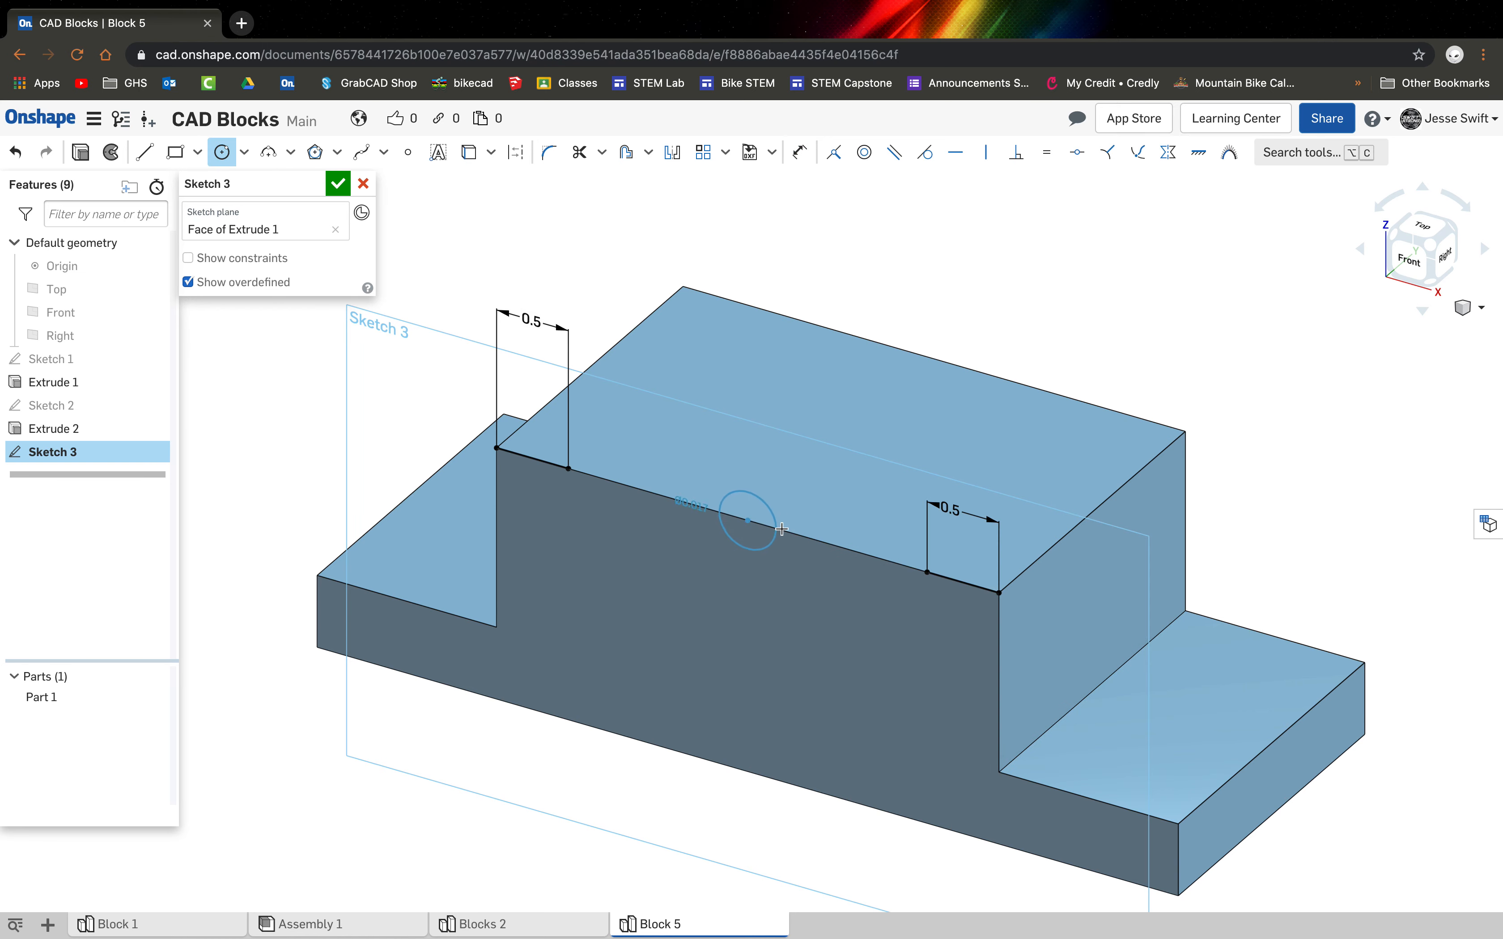
pyautogui.click(925, 573)
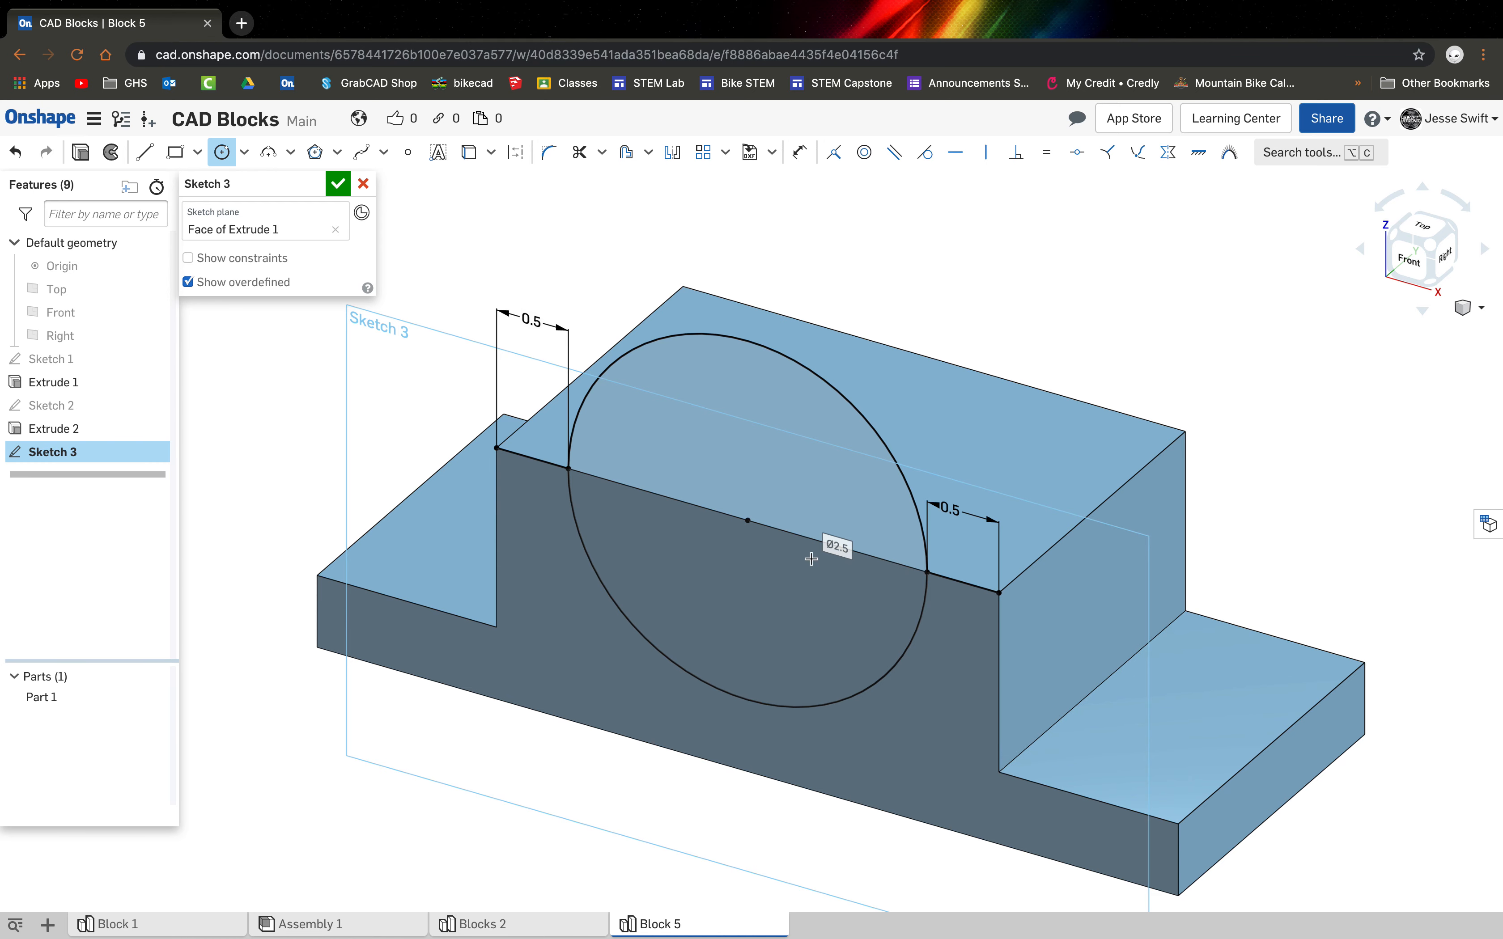
# Trim away the circle's upper half, delete both short lines on the top edge, and finish the sketch.
pyautogui.click(579, 153)
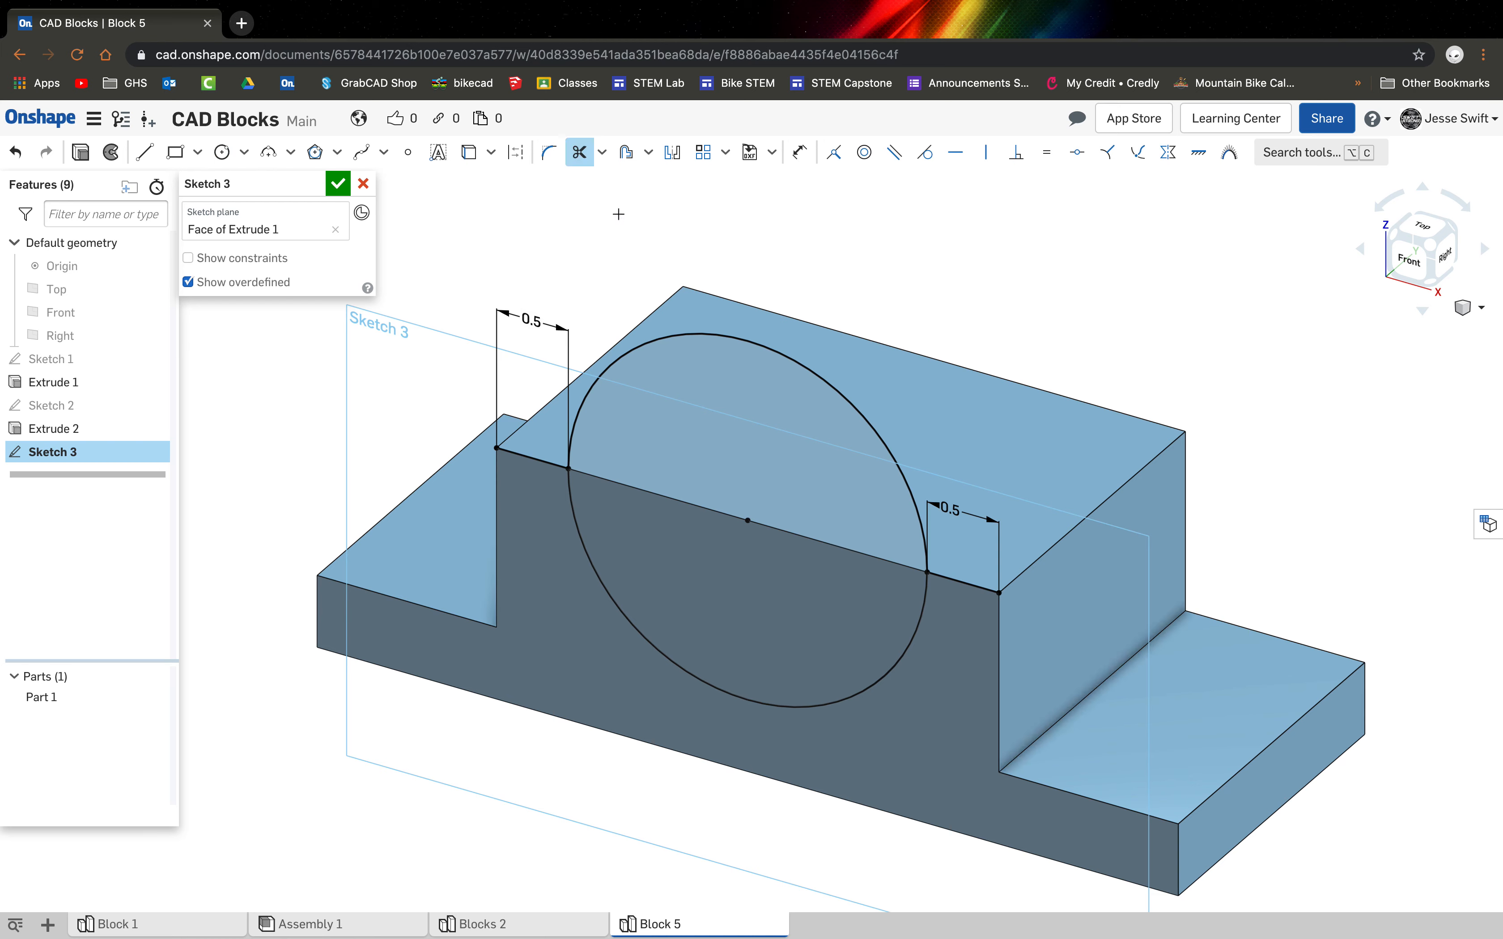
pyautogui.click(659, 331)
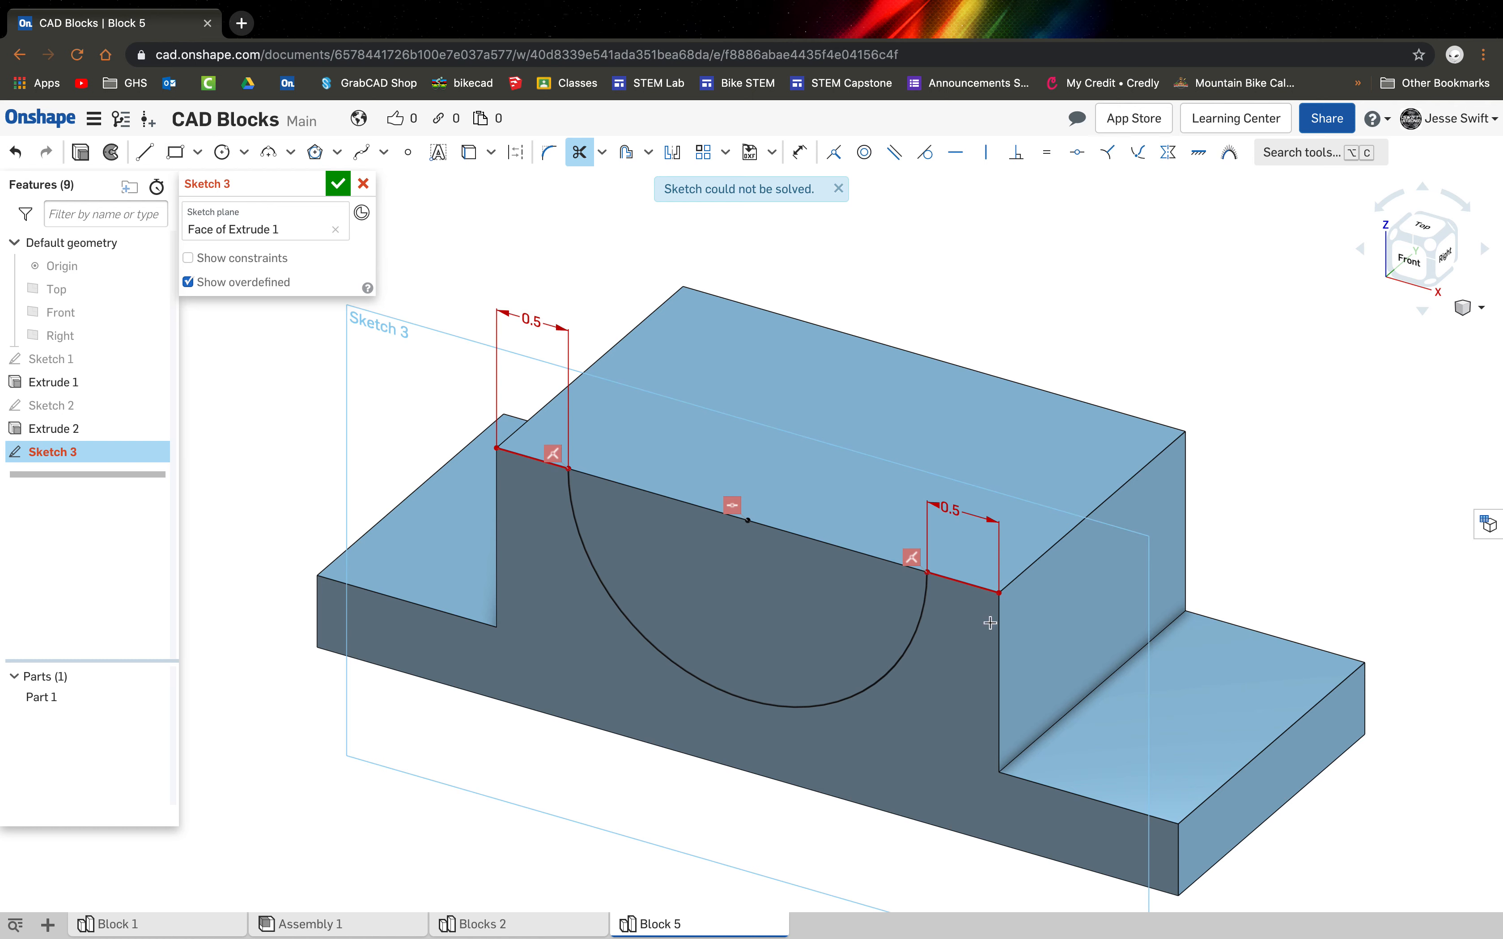
pyautogui.click(145, 152)
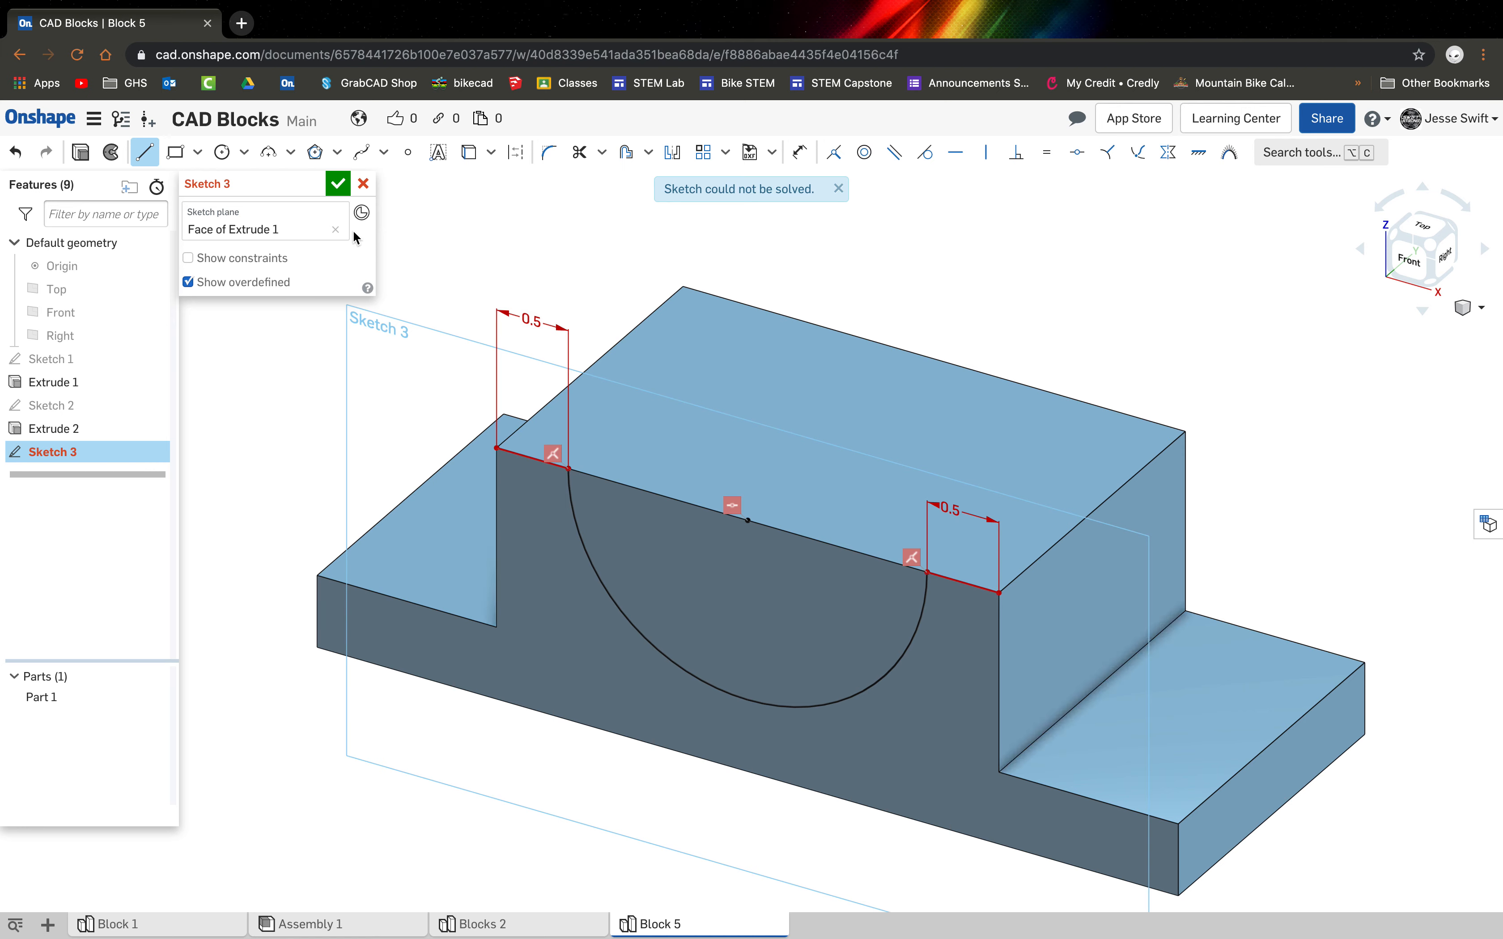
pyautogui.press('Escape')
pyautogui.click(533, 461)
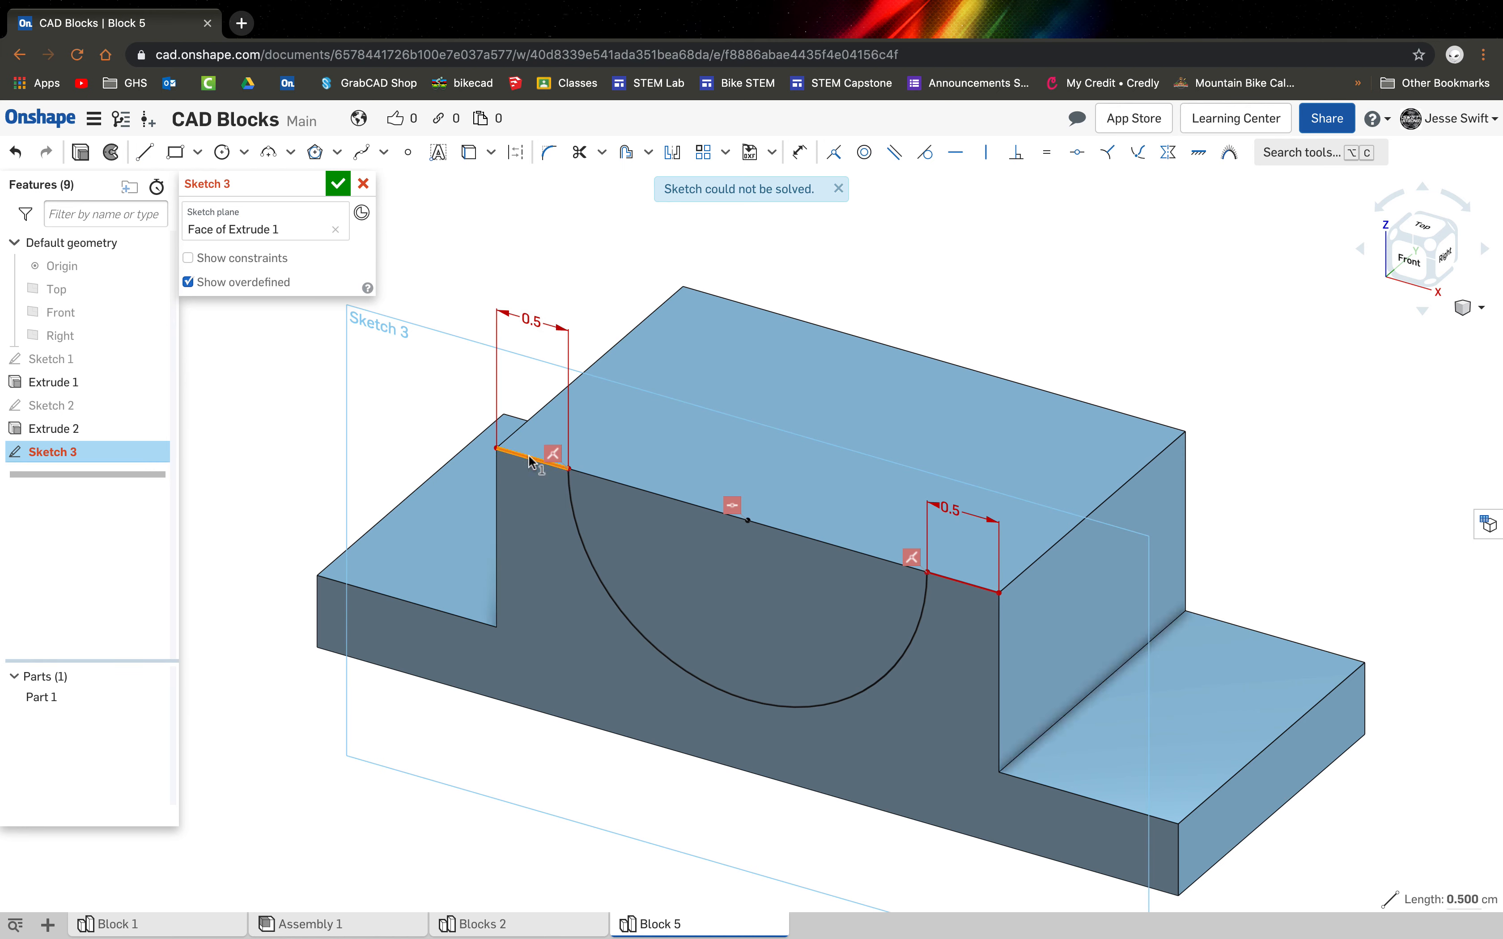
pyautogui.press('Delete')
pyautogui.click(959, 589)
pyautogui.press('Delete')
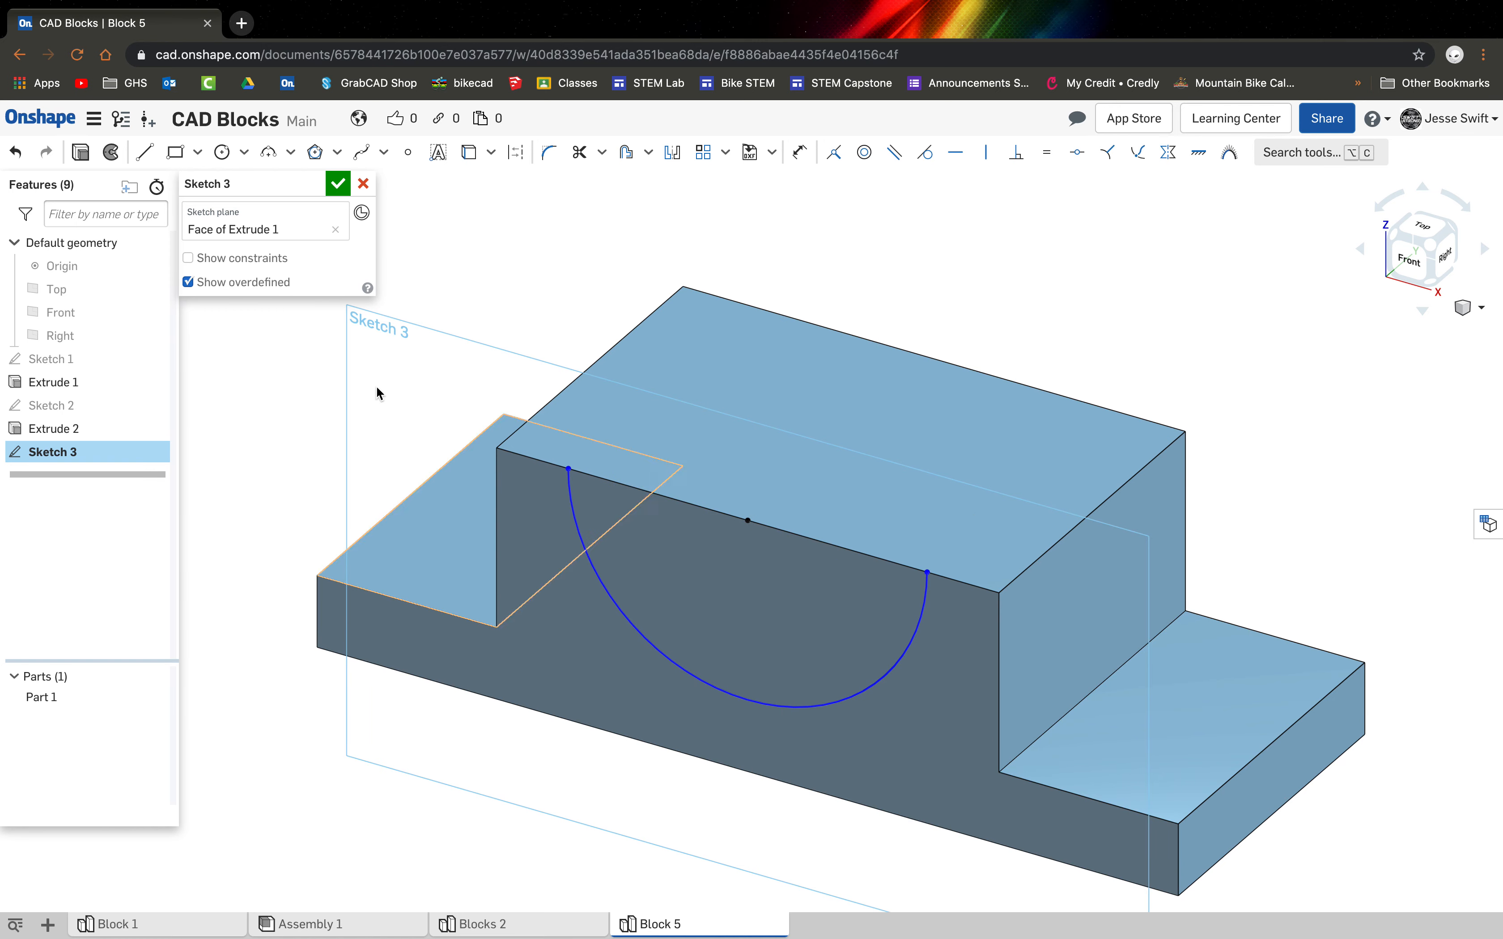
pyautogui.click(339, 193)
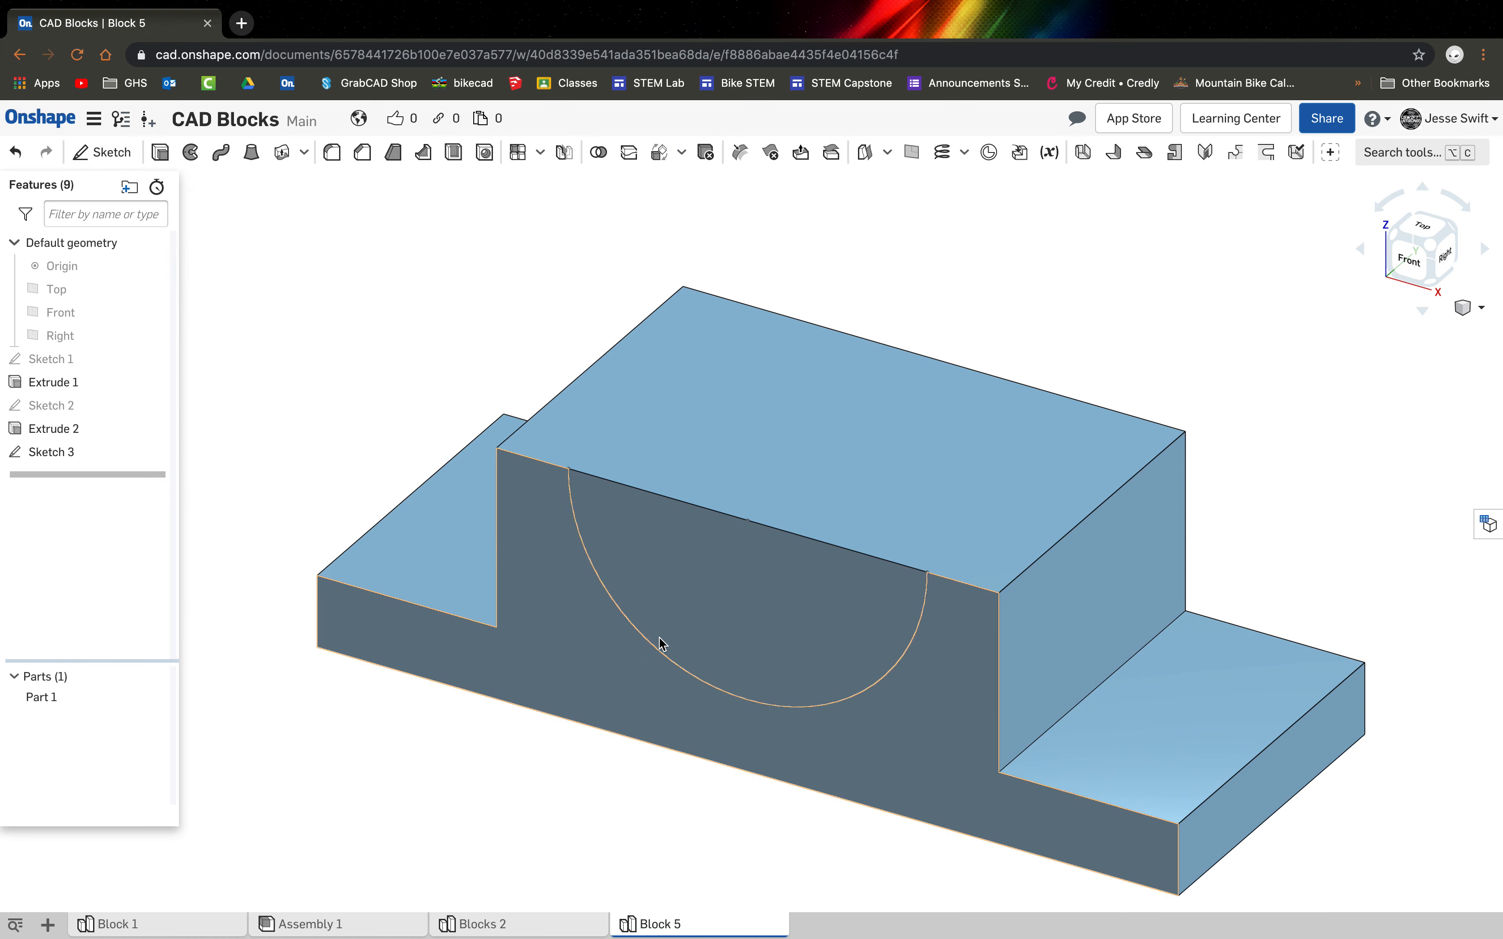
# Extrude the semicircular region as a Remove cut through the raised section with the Up to next end type.
pyautogui.click(161, 156)
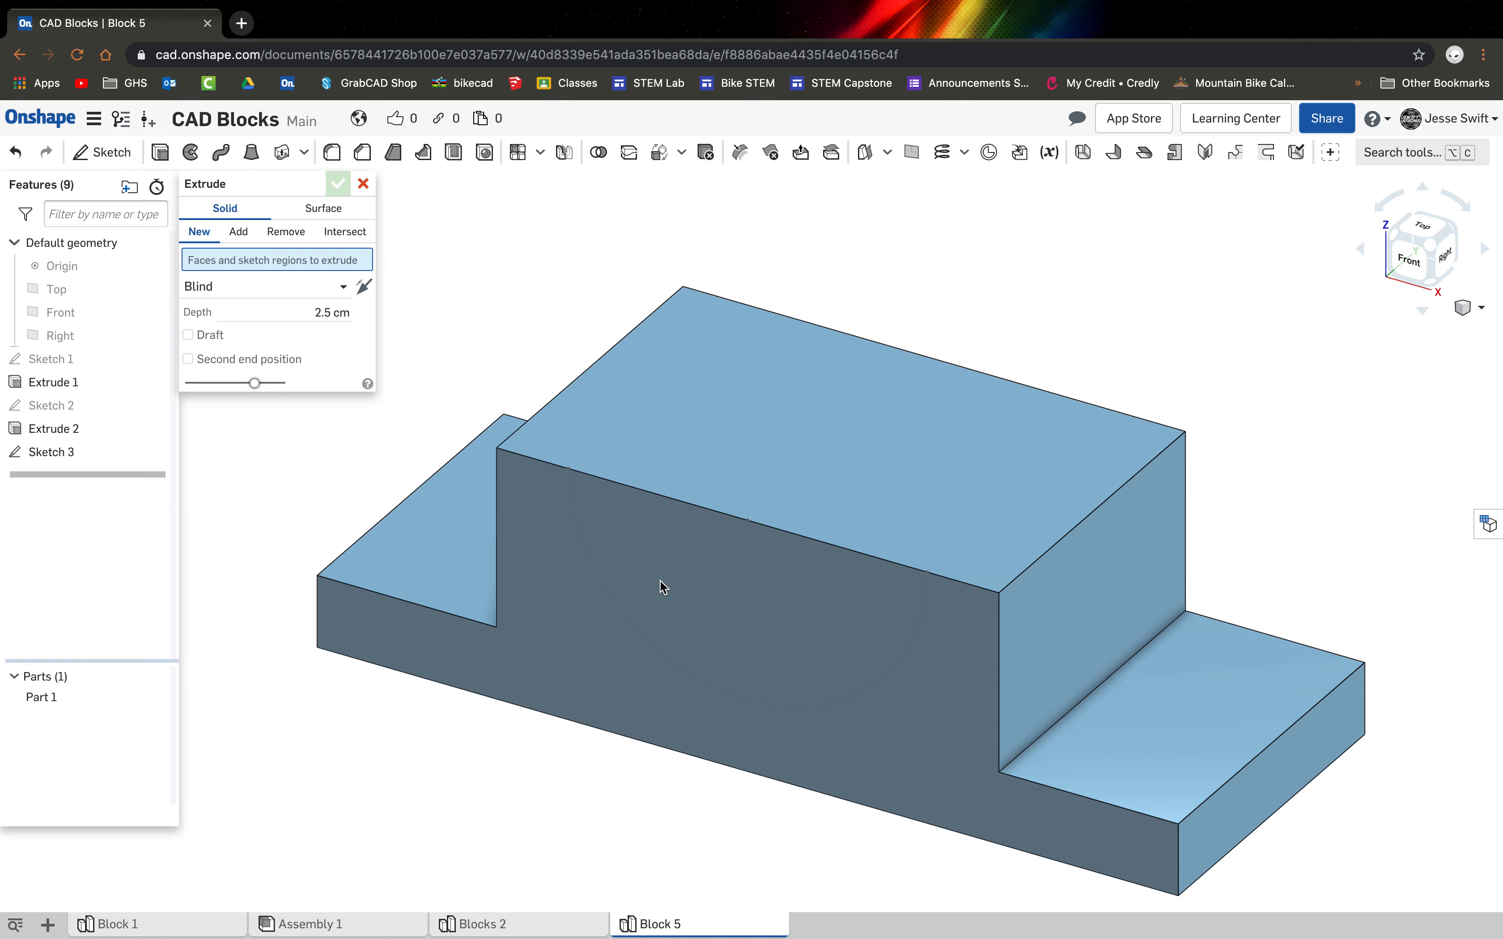
pyautogui.click(679, 593)
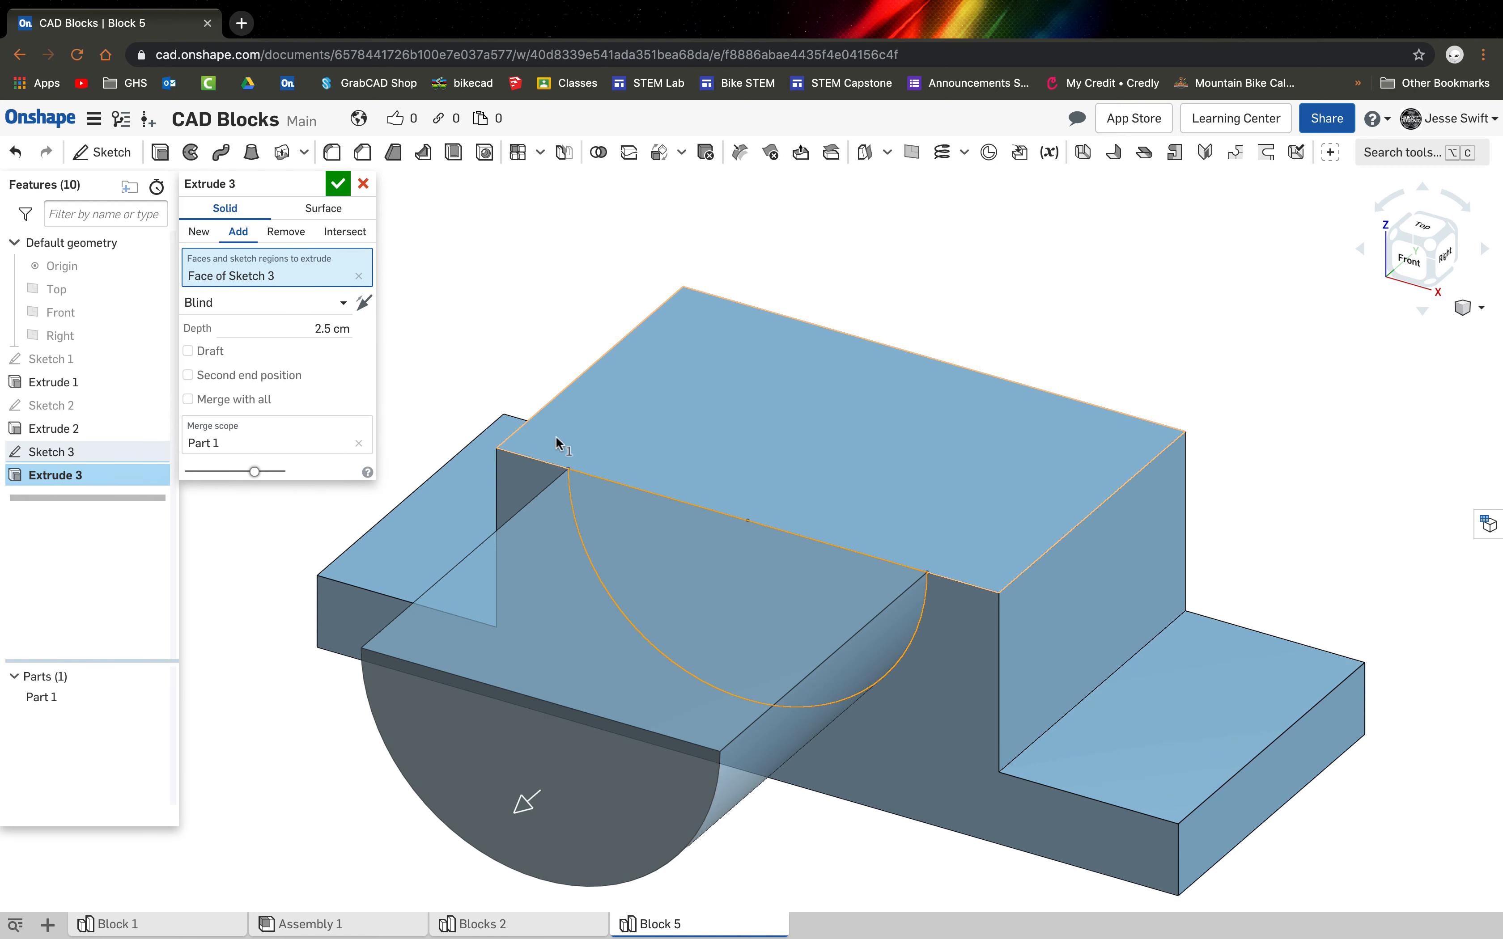
pyautogui.click(292, 240)
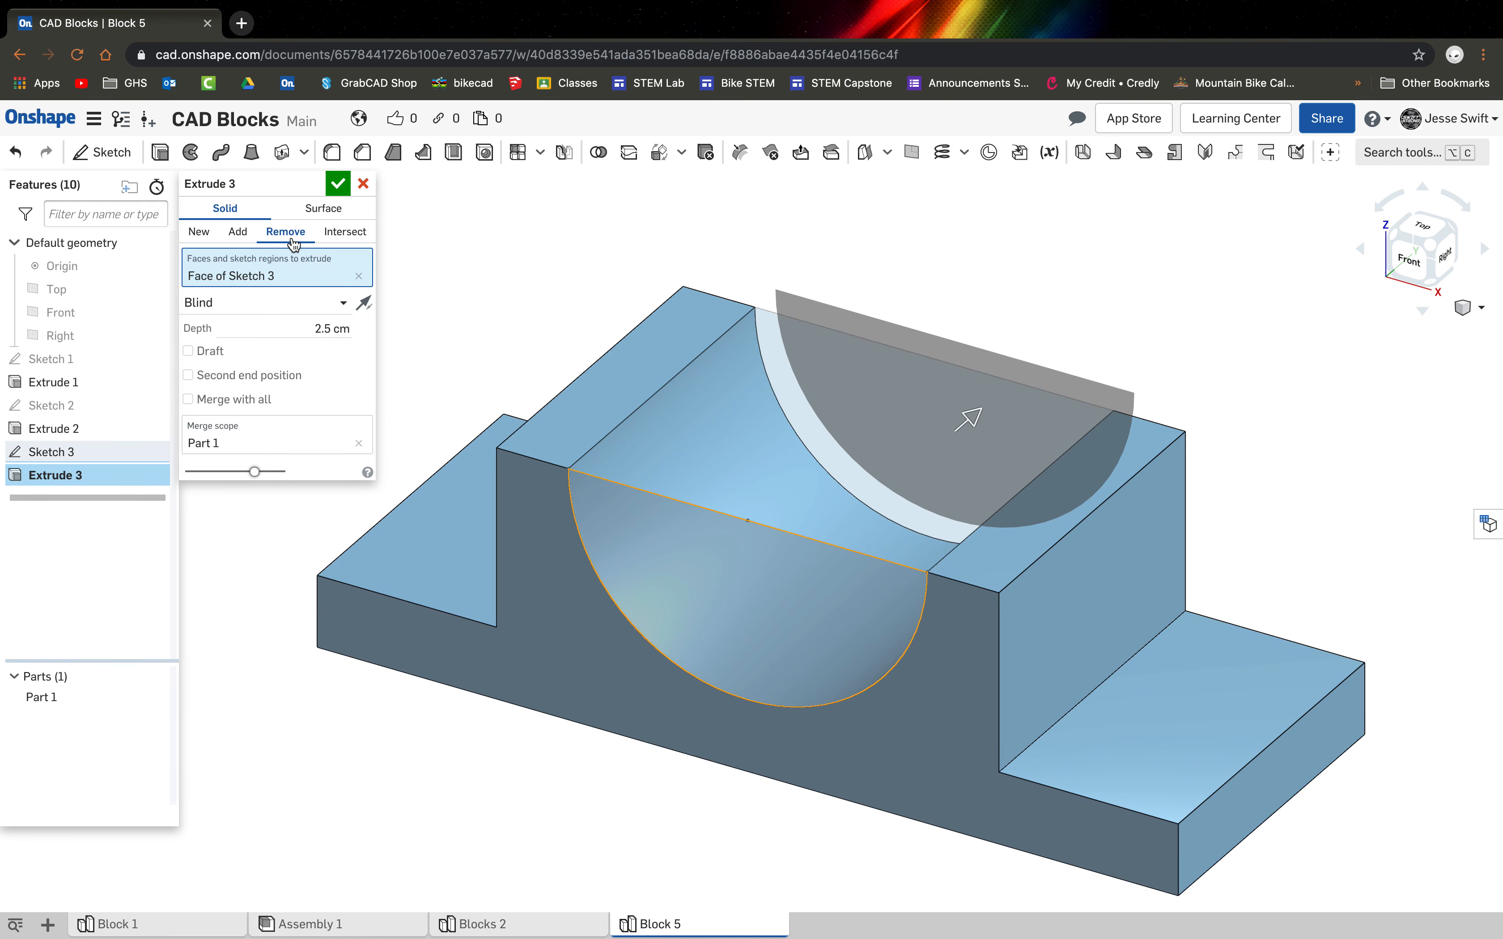
pyautogui.click(261, 303)
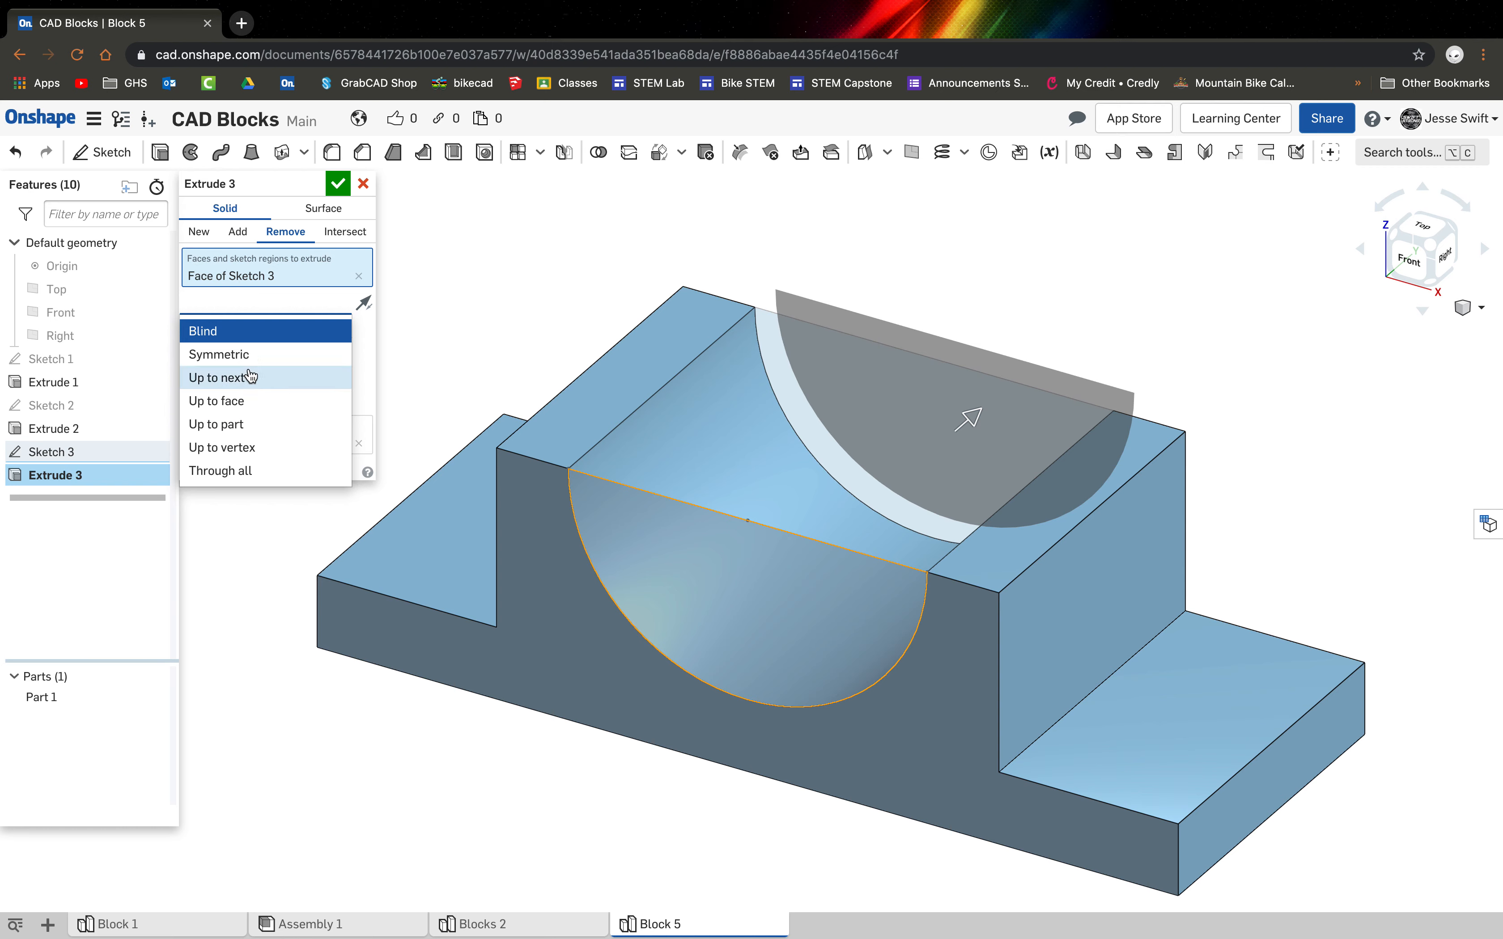
pyautogui.click(249, 352)
pyautogui.click(255, 302)
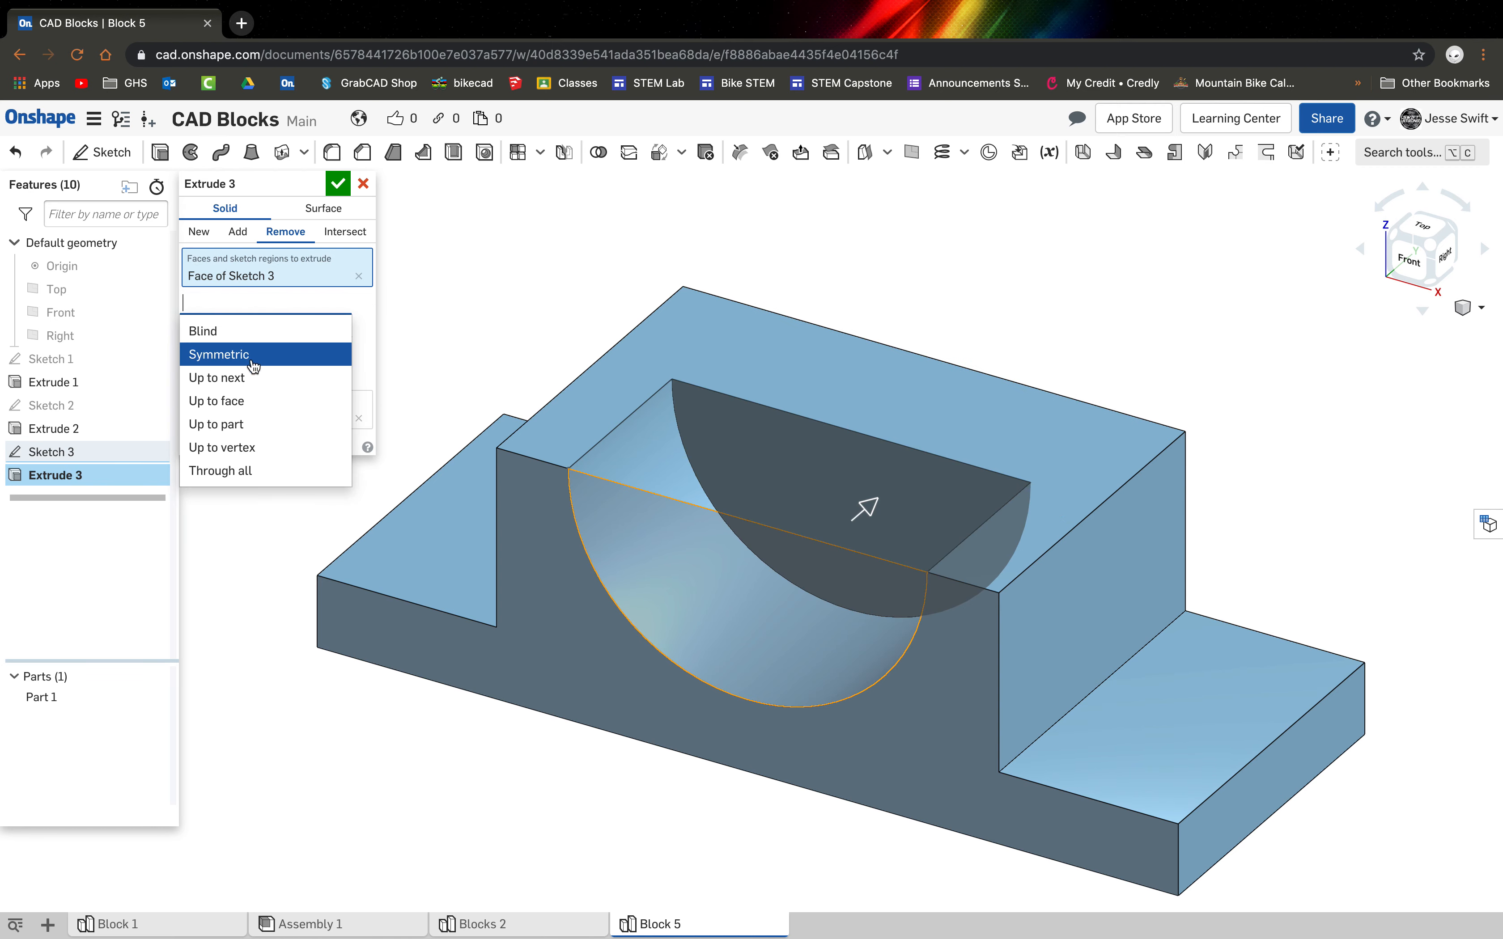
pyautogui.click(251, 377)
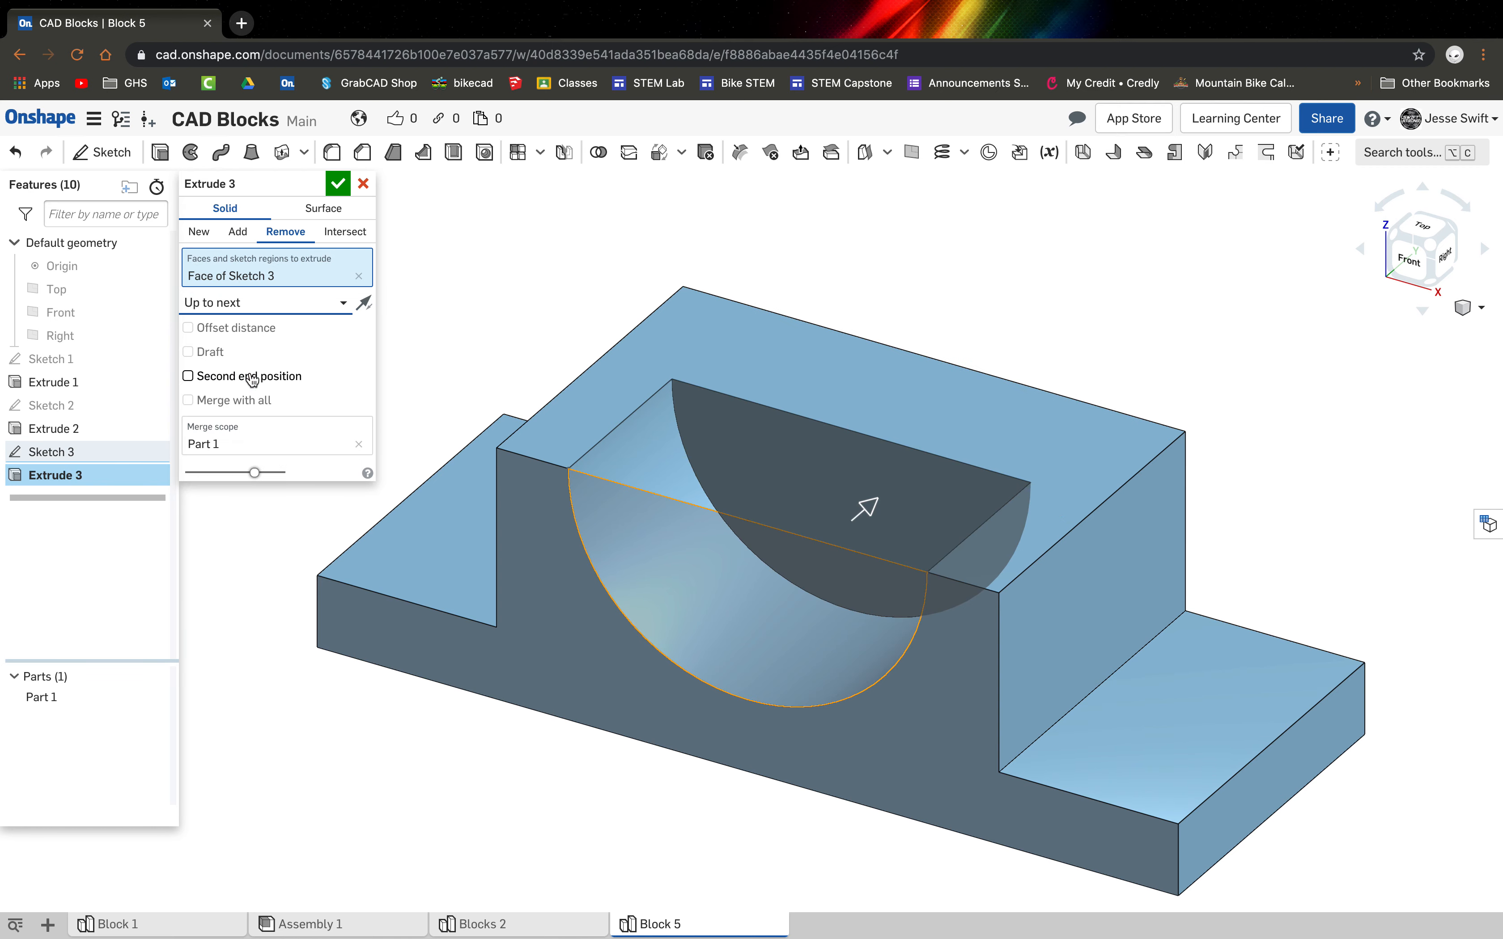
pyautogui.click(336, 193)
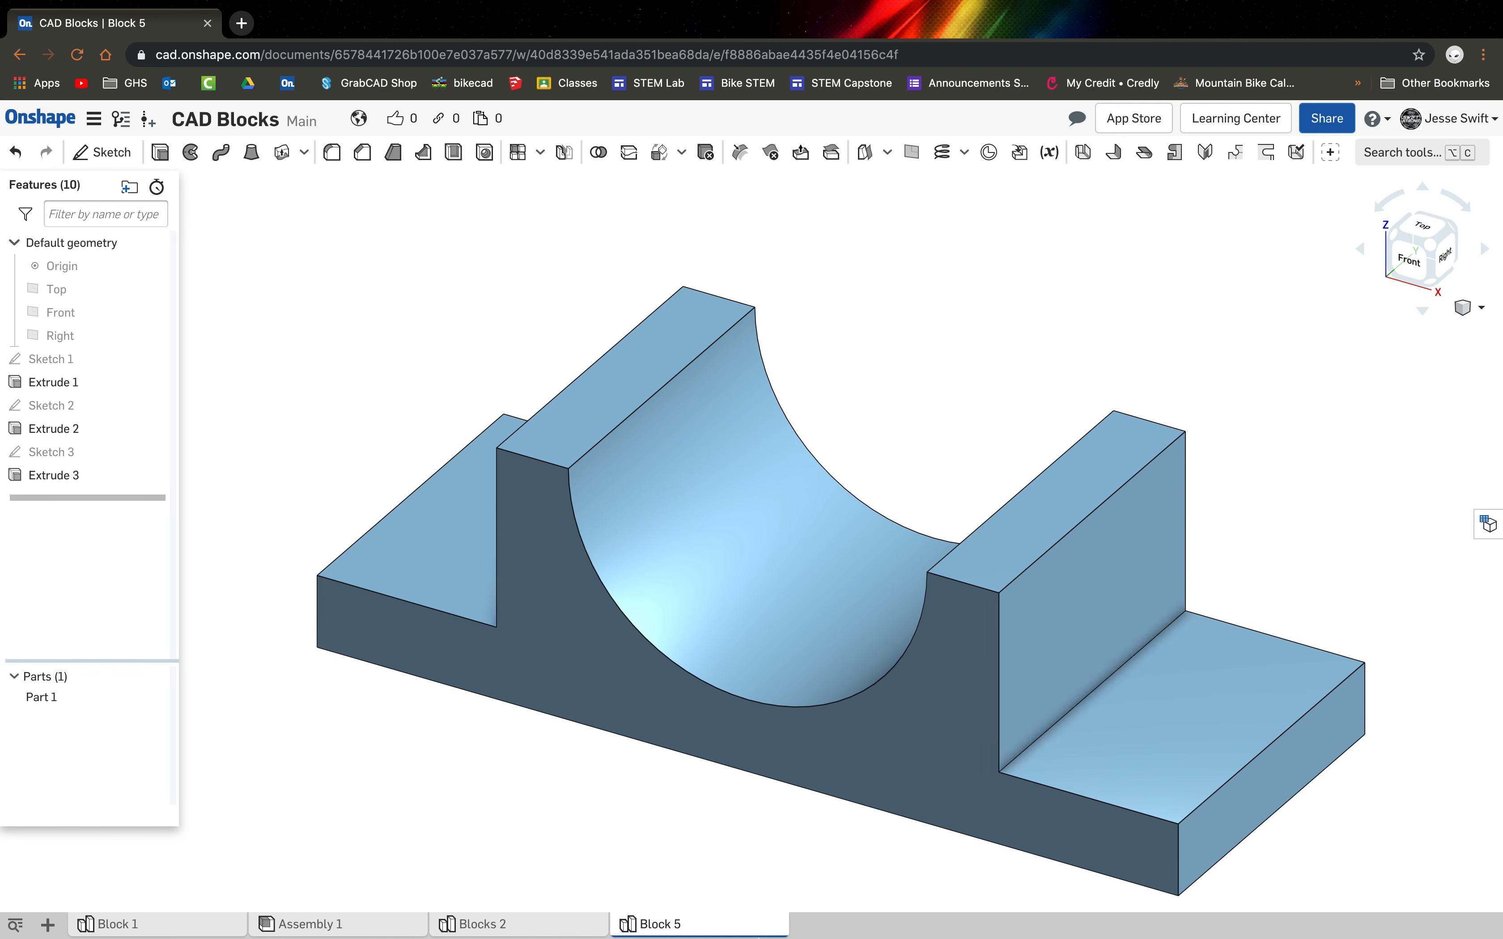
# Start a sketch on the top face of the left lower step, seen from the Top view.
pyautogui.click(1420, 231)
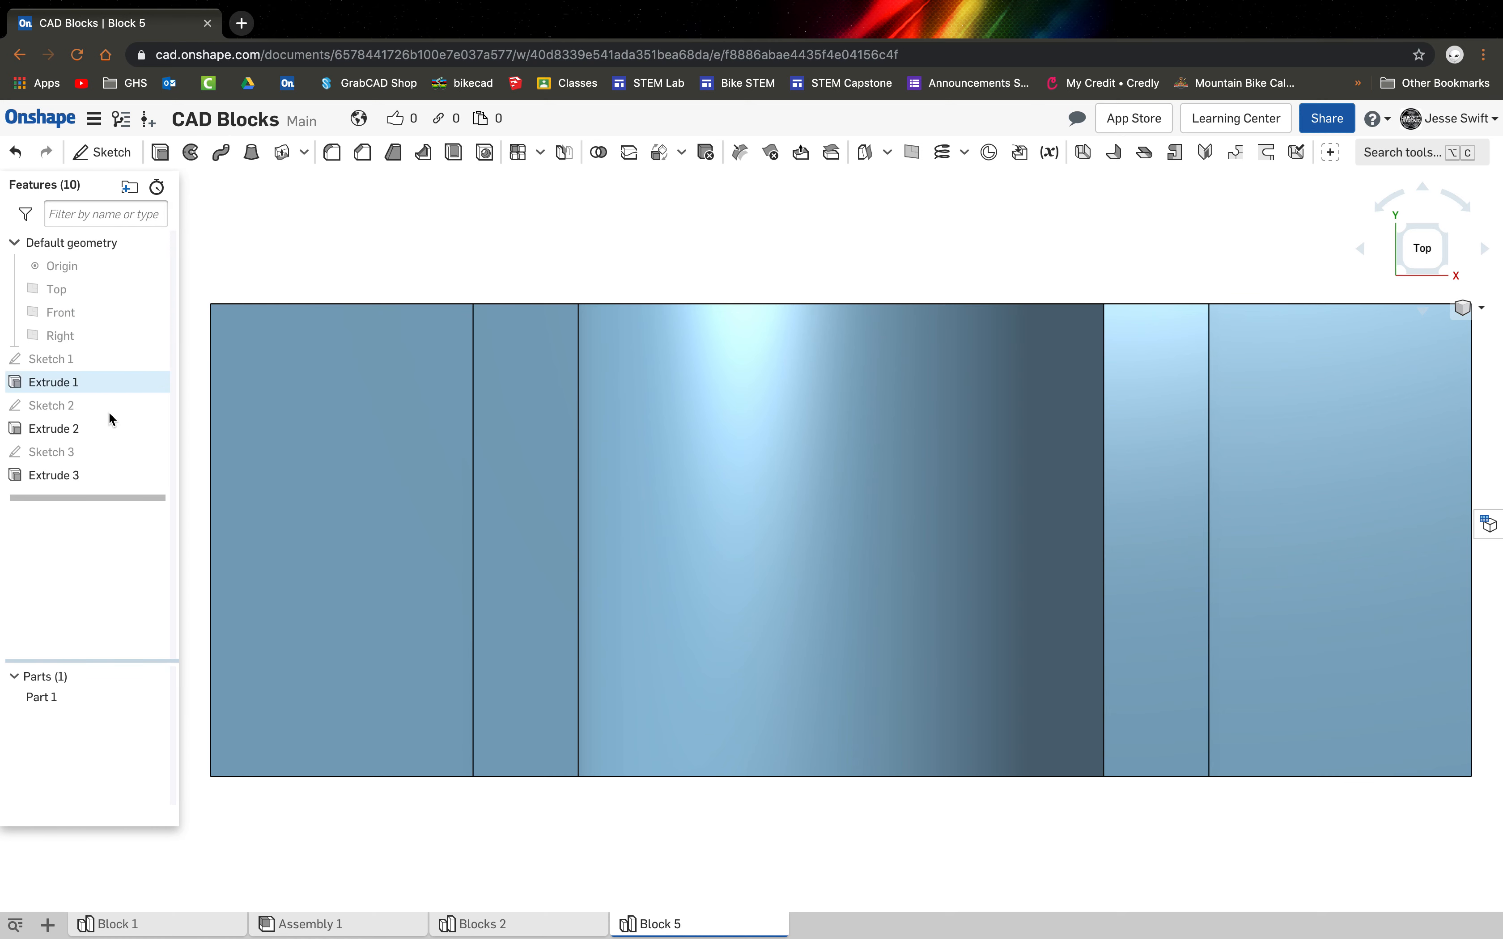
pyautogui.click(100, 153)
pyautogui.click(335, 474)
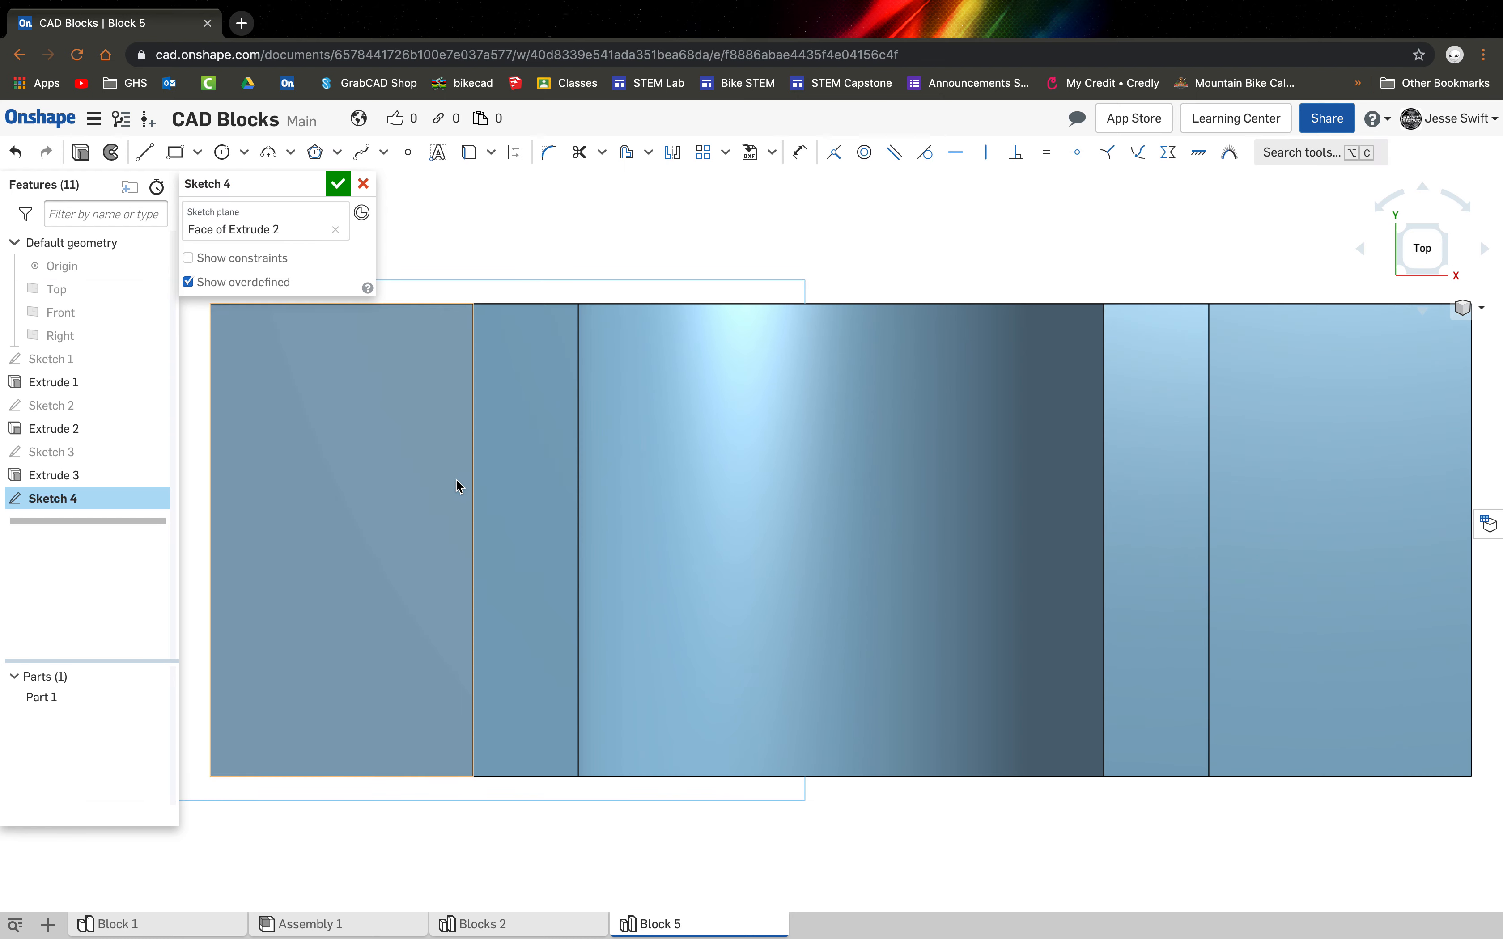
pyautogui.click(146, 157)
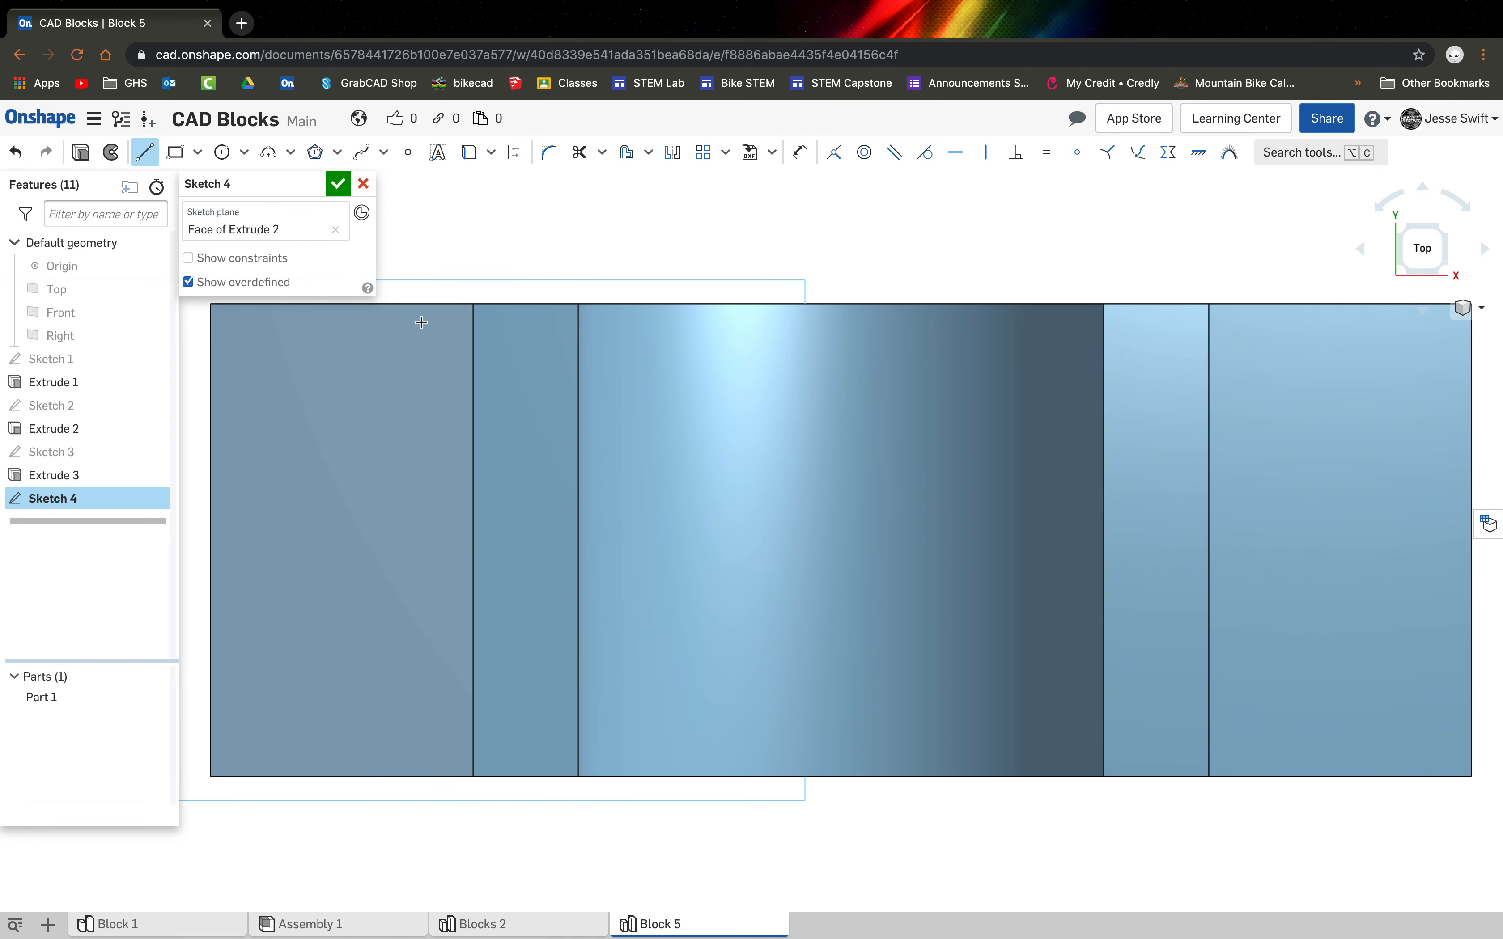
pyautogui.click(343, 304)
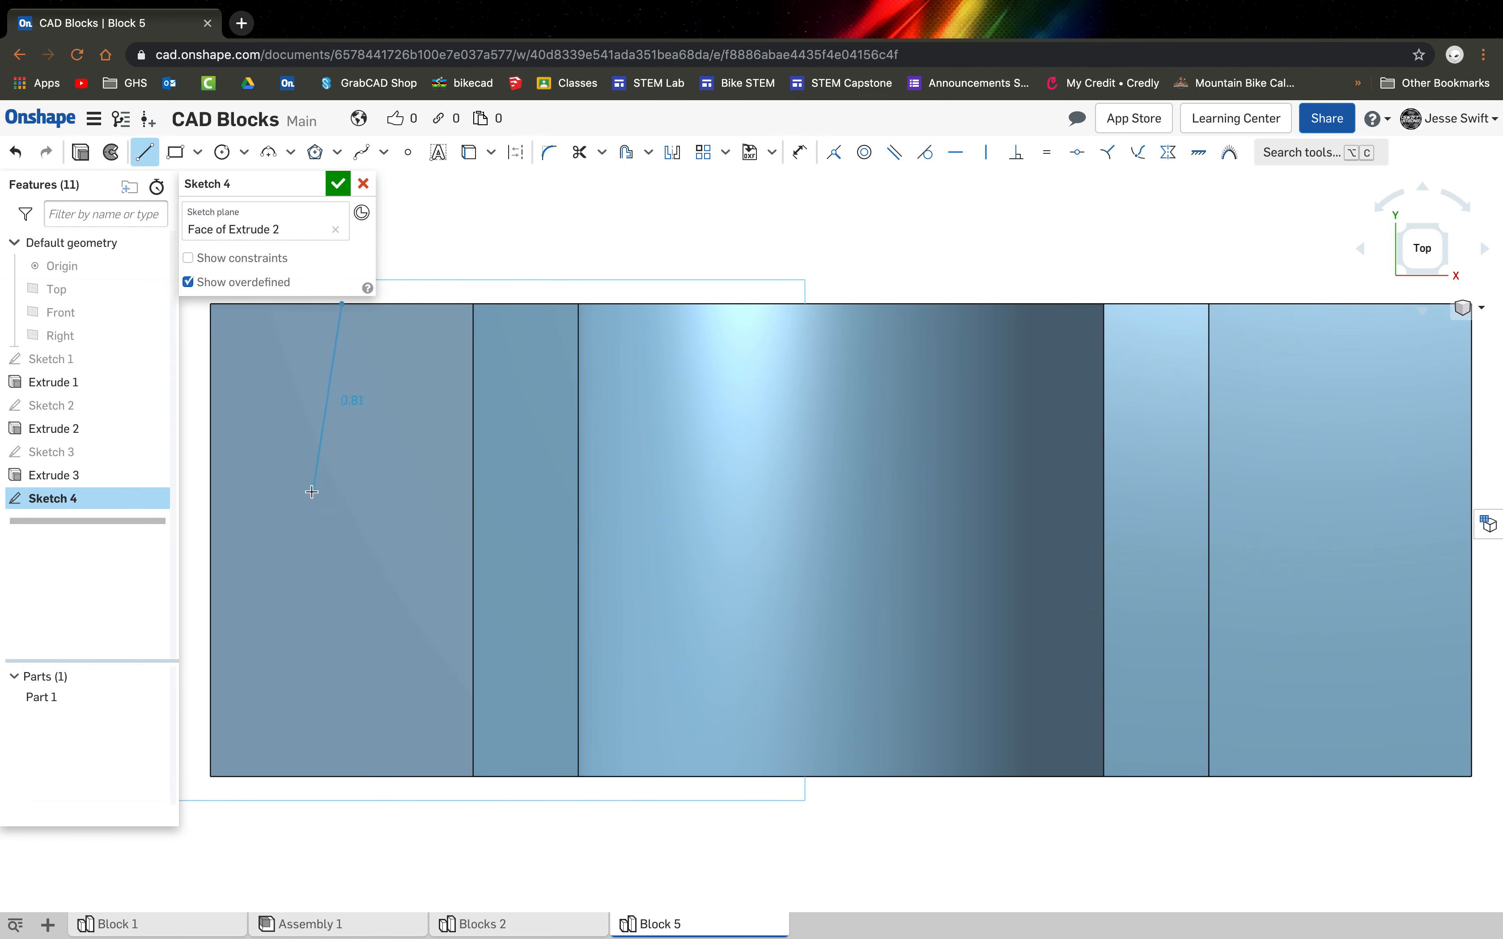
pyautogui.click(217, 545)
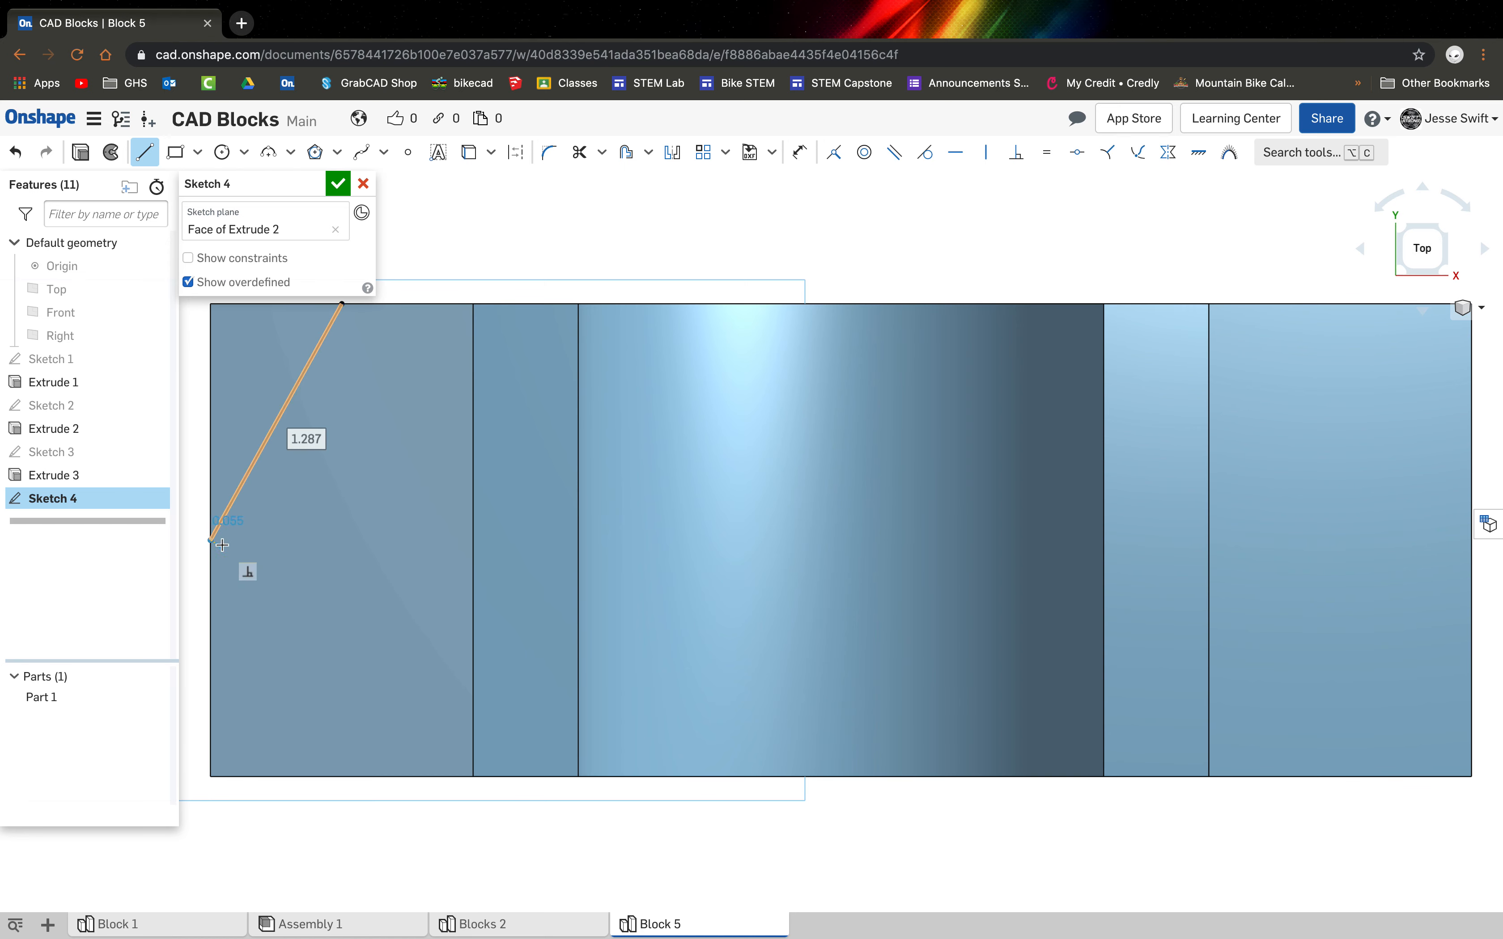
pyautogui.press('Escape')
pyautogui.press('super+z')
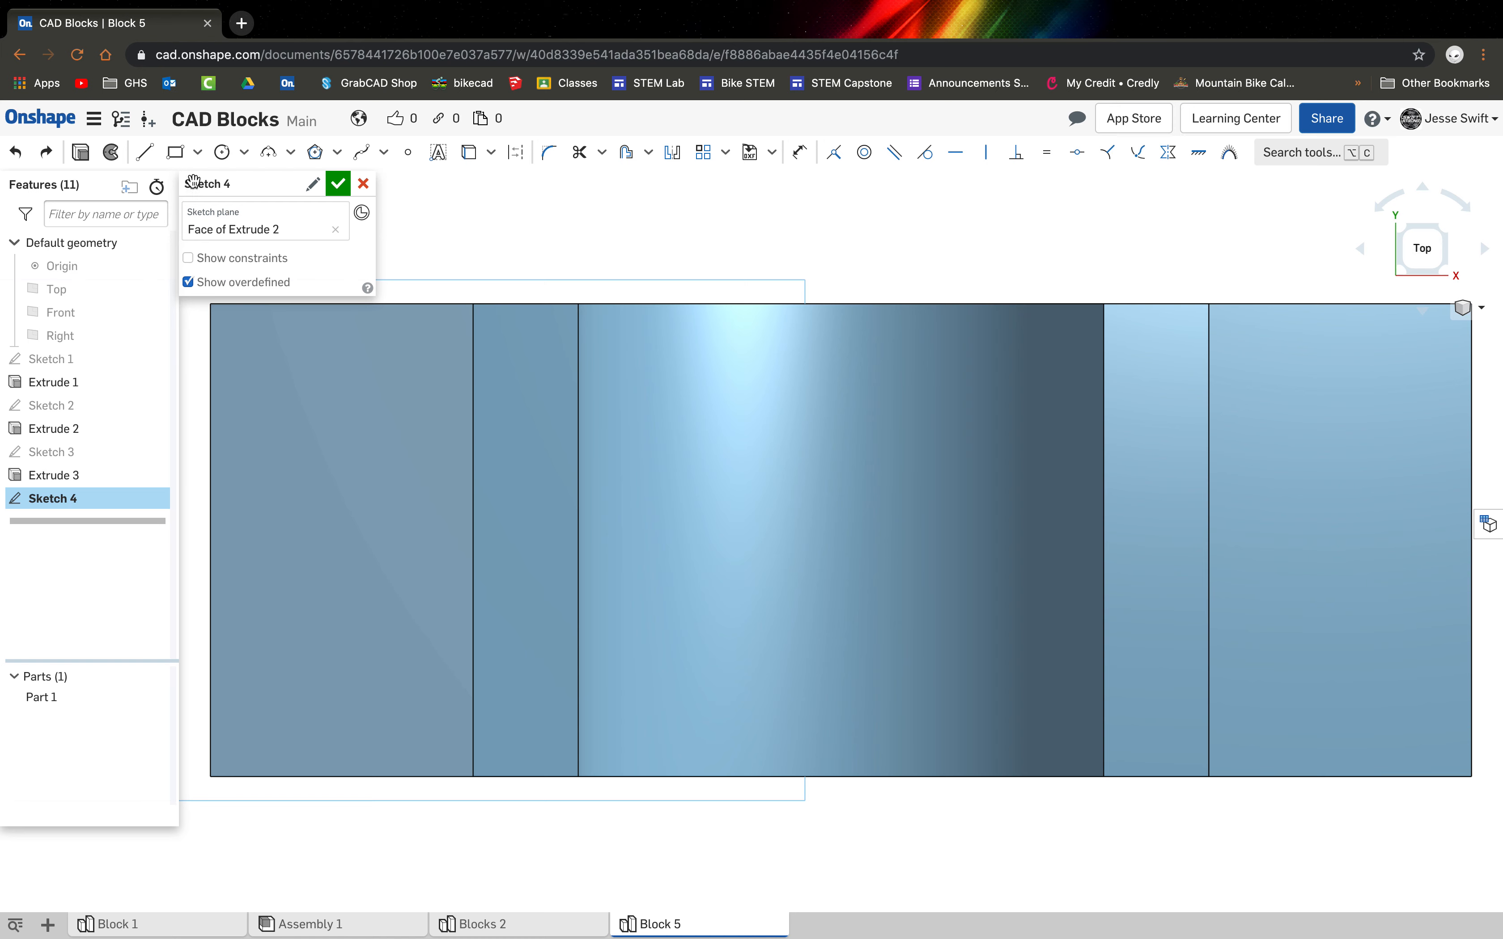
# Sketch a vertical line 1.125 cm long from the midpoint of the left step's back edge to the centre of the face.
pyautogui.click(145, 153)
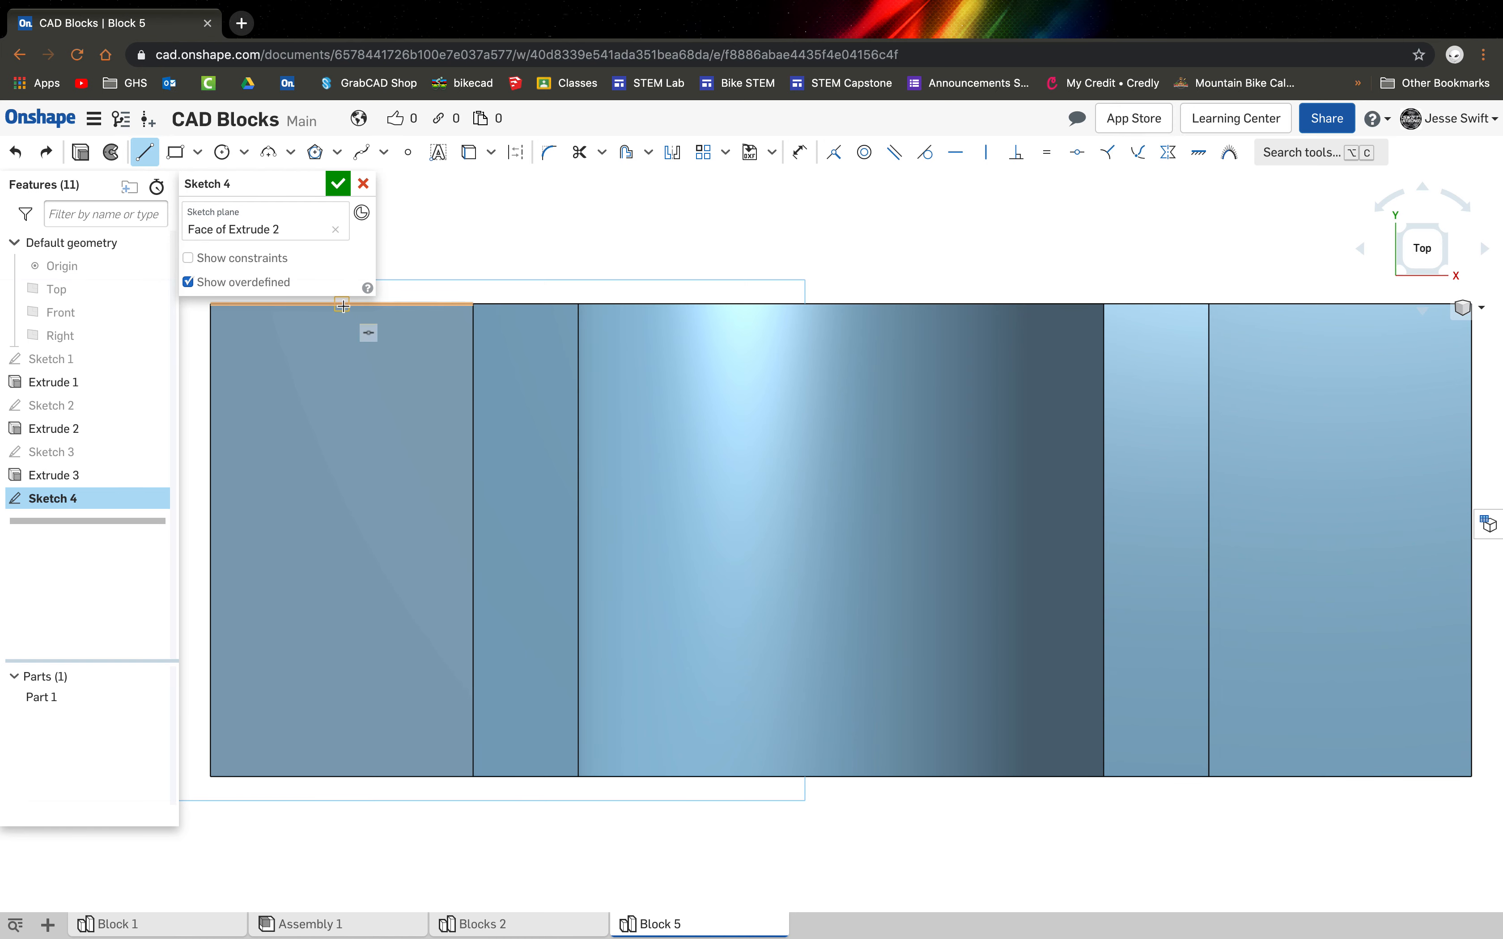
pyautogui.click(342, 304)
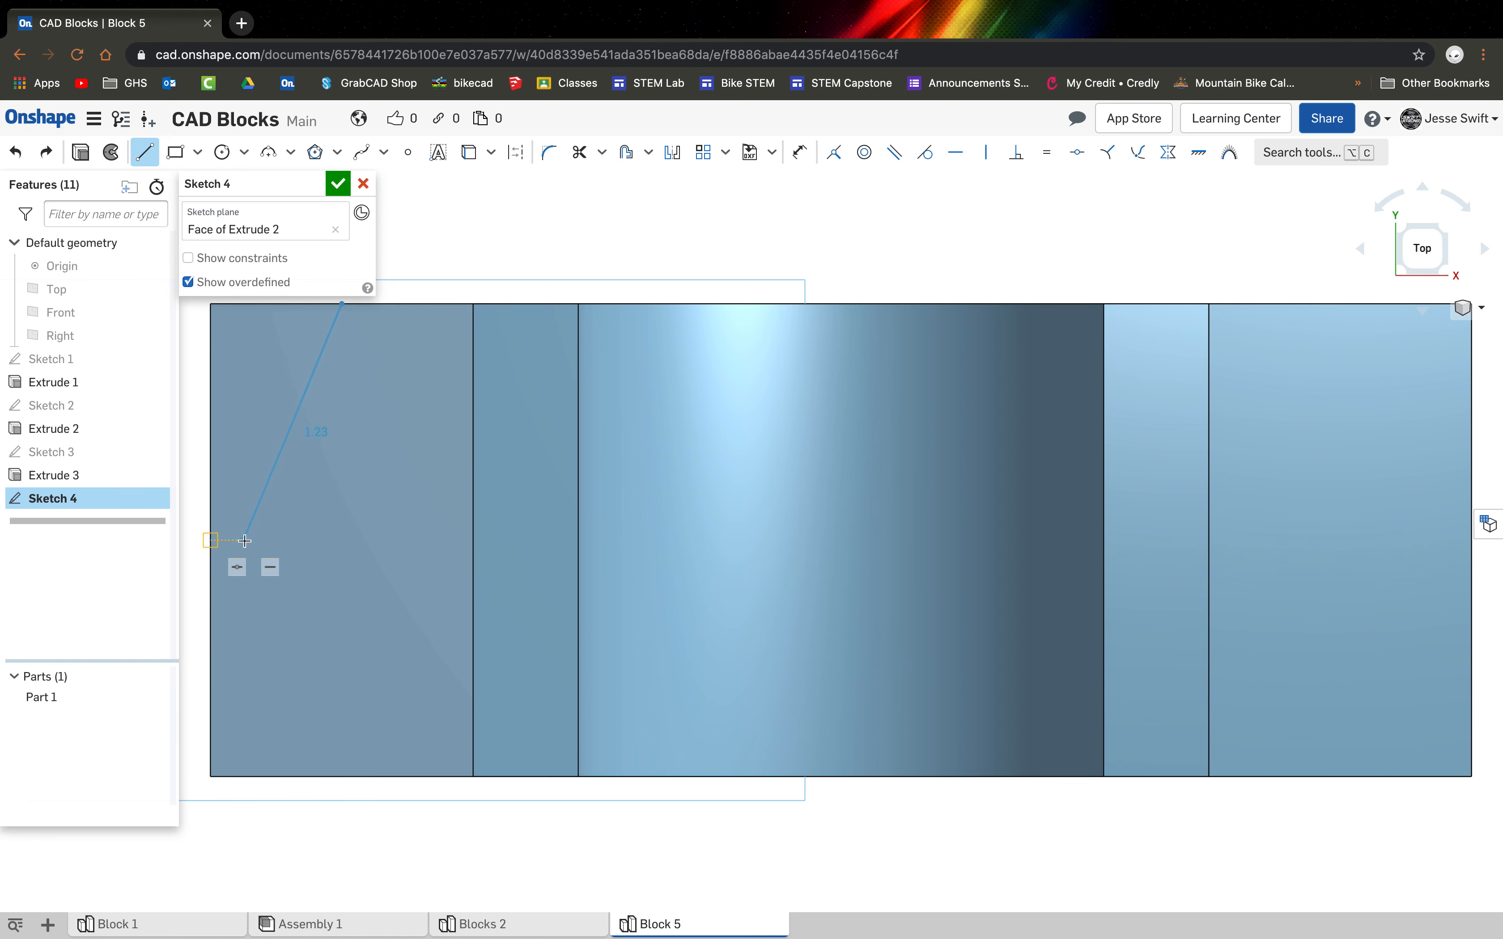
pyautogui.click(340, 539)
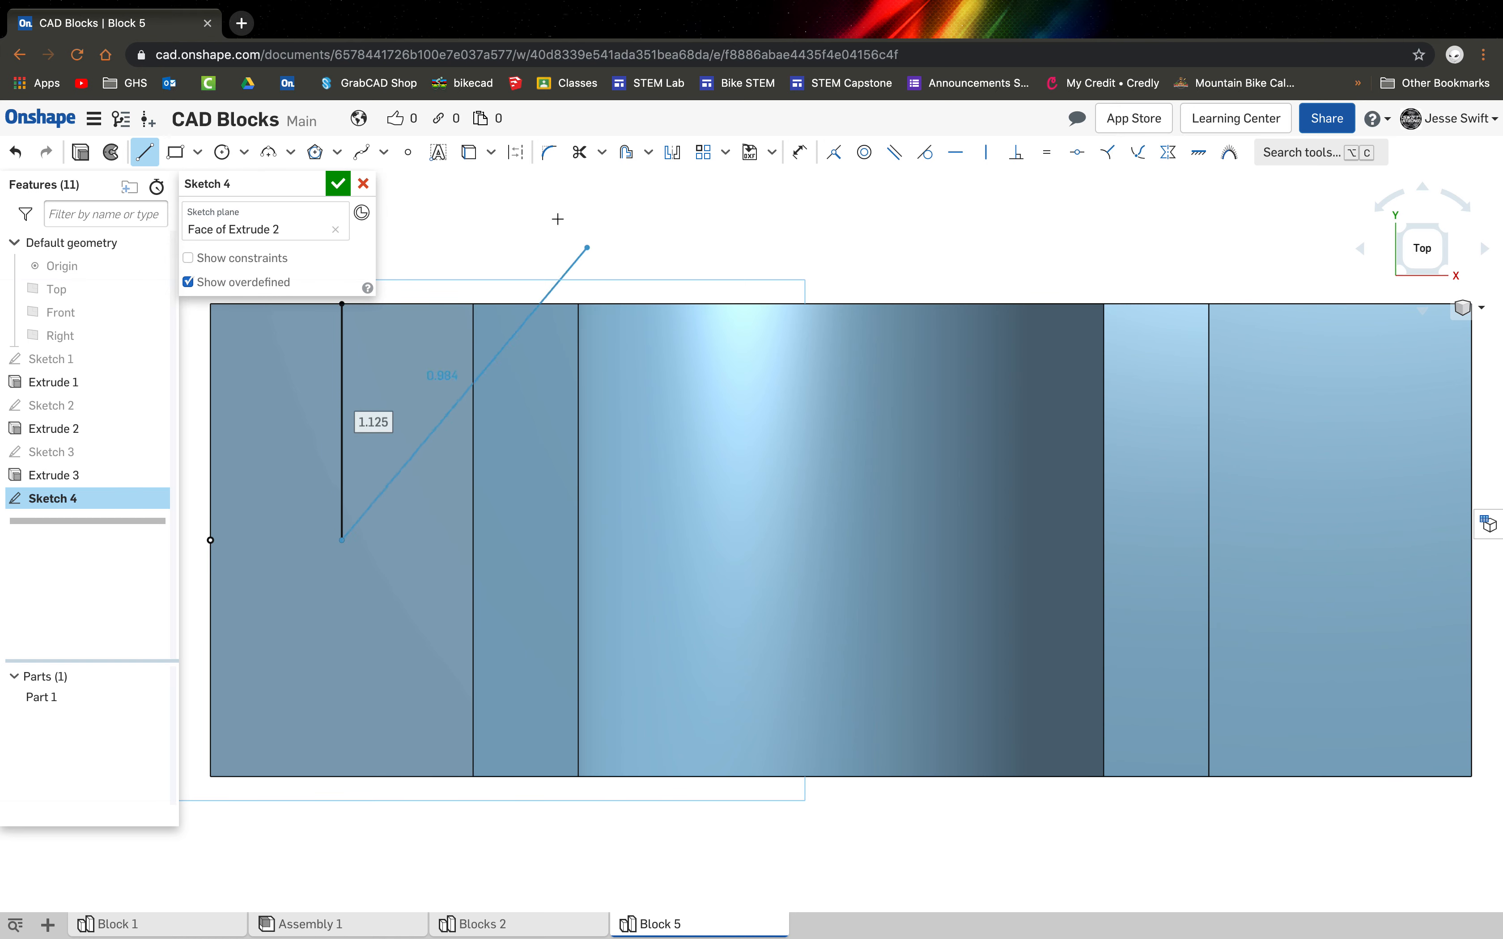
pyautogui.press('Escape')
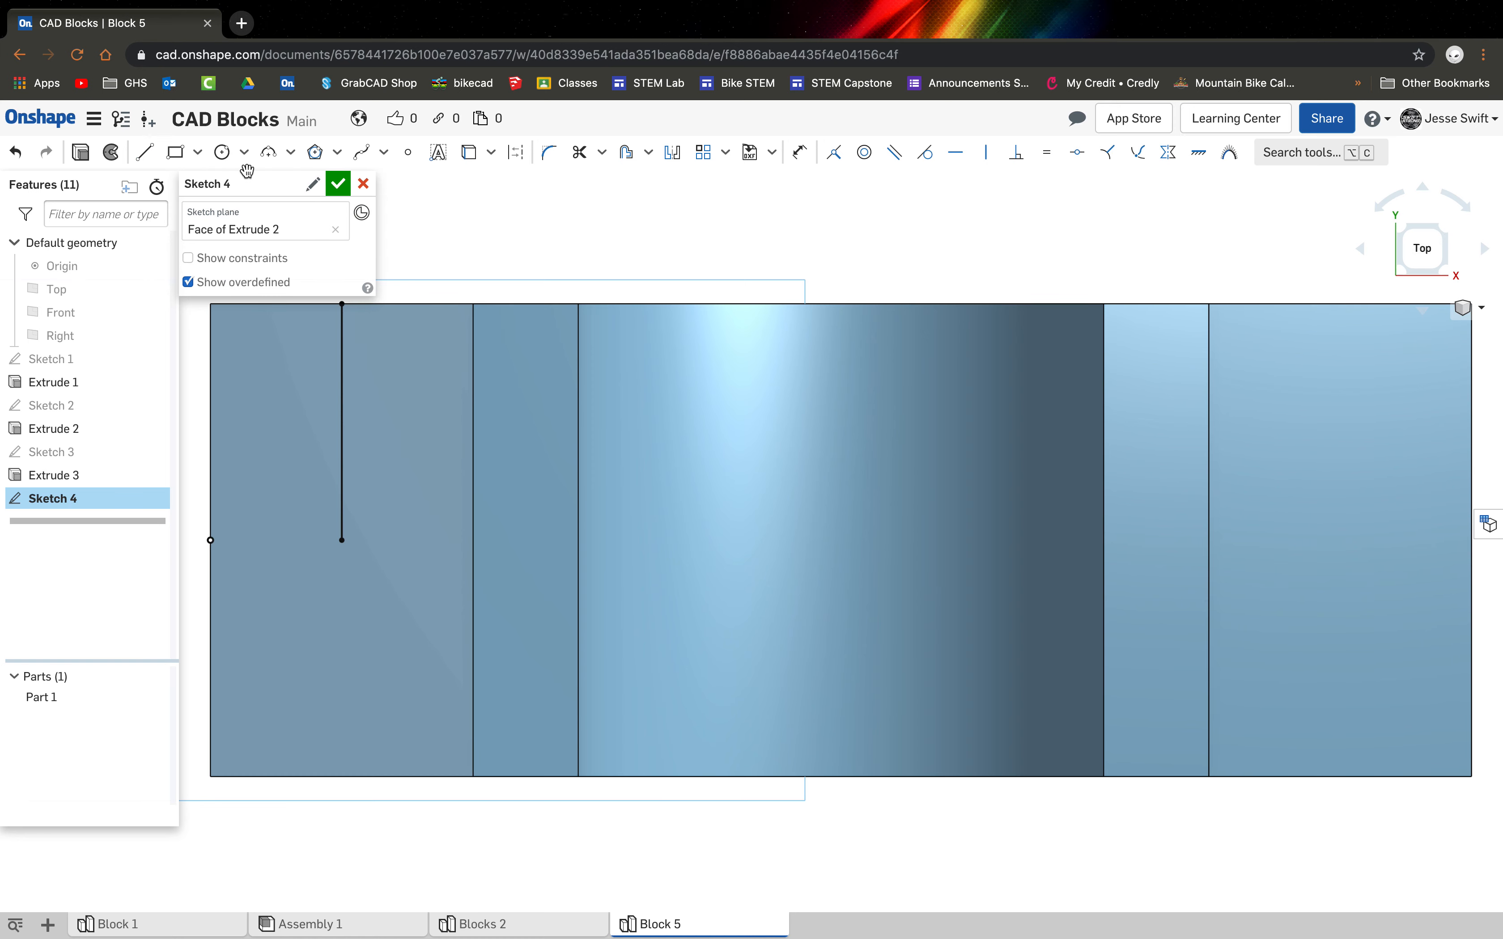
# Sketch a circle centred on the vertical line's inner endpoint and dimension its diameter to 0.5 cm.
pyautogui.click(223, 154)
pyautogui.click(342, 541)
pyautogui.click(369, 565)
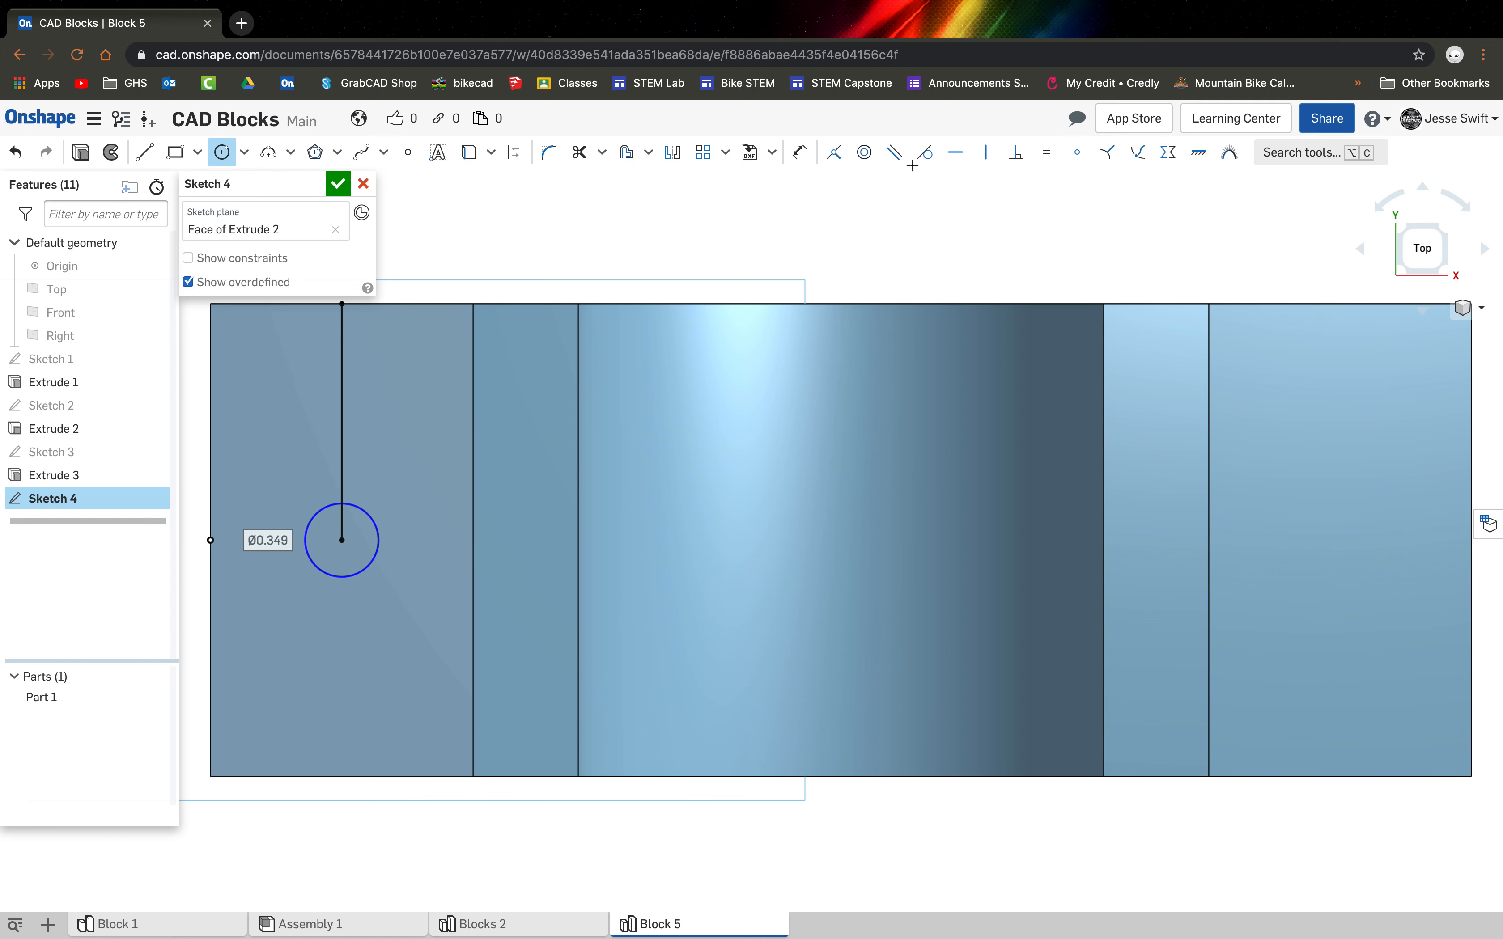
pyautogui.click(799, 152)
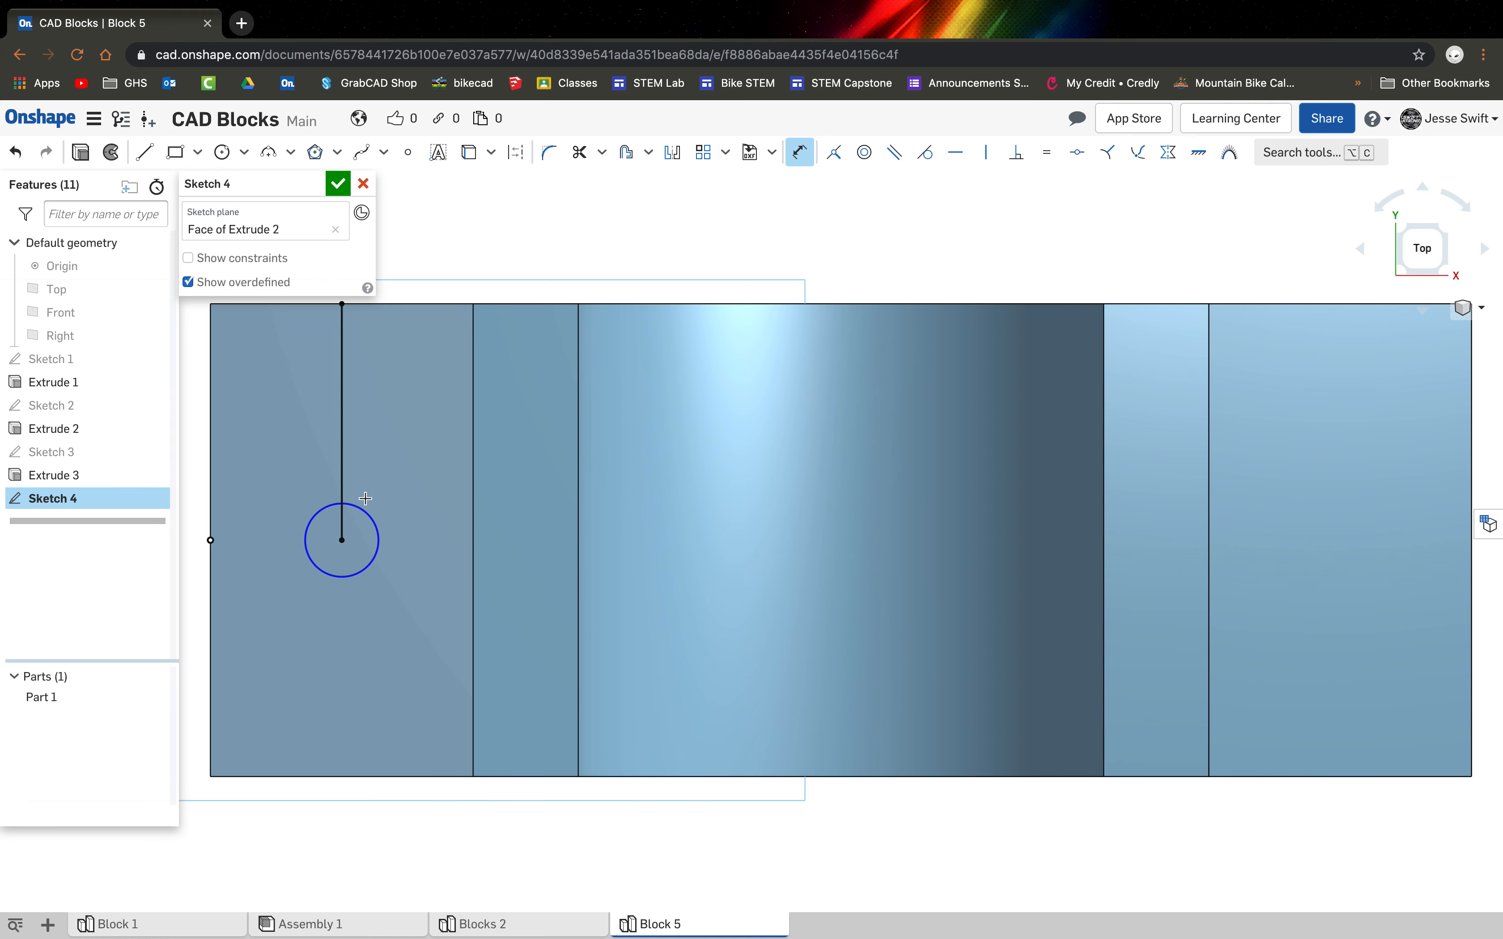
pyautogui.click(368, 514)
pyautogui.click(425, 479)
pyautogui.write('0.5')
pyautogui.press('Return')
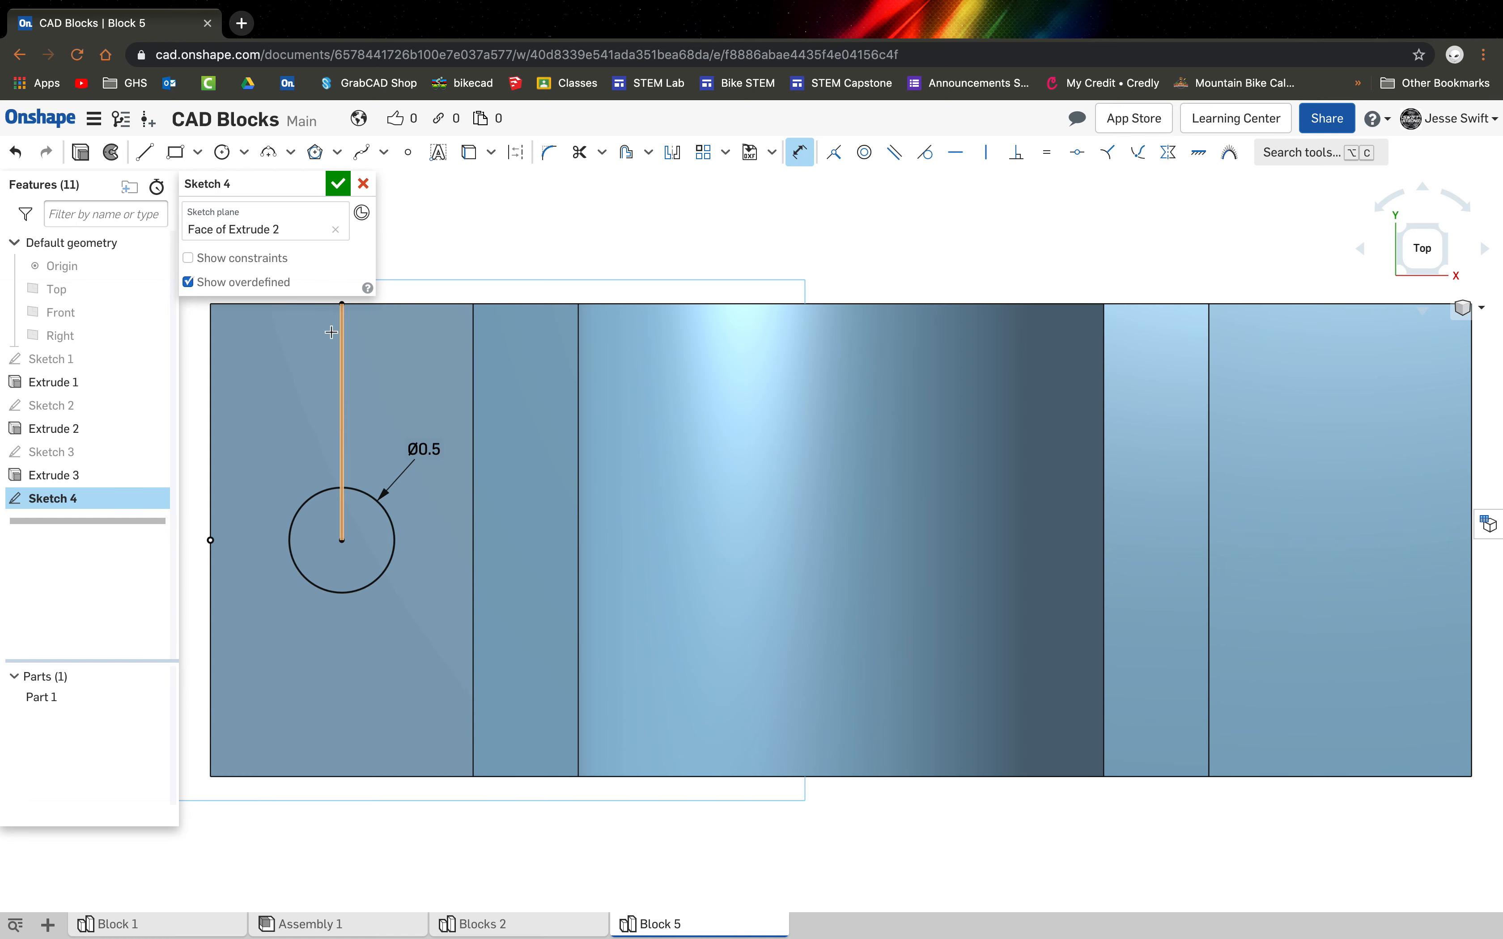
pyautogui.press('Escape')
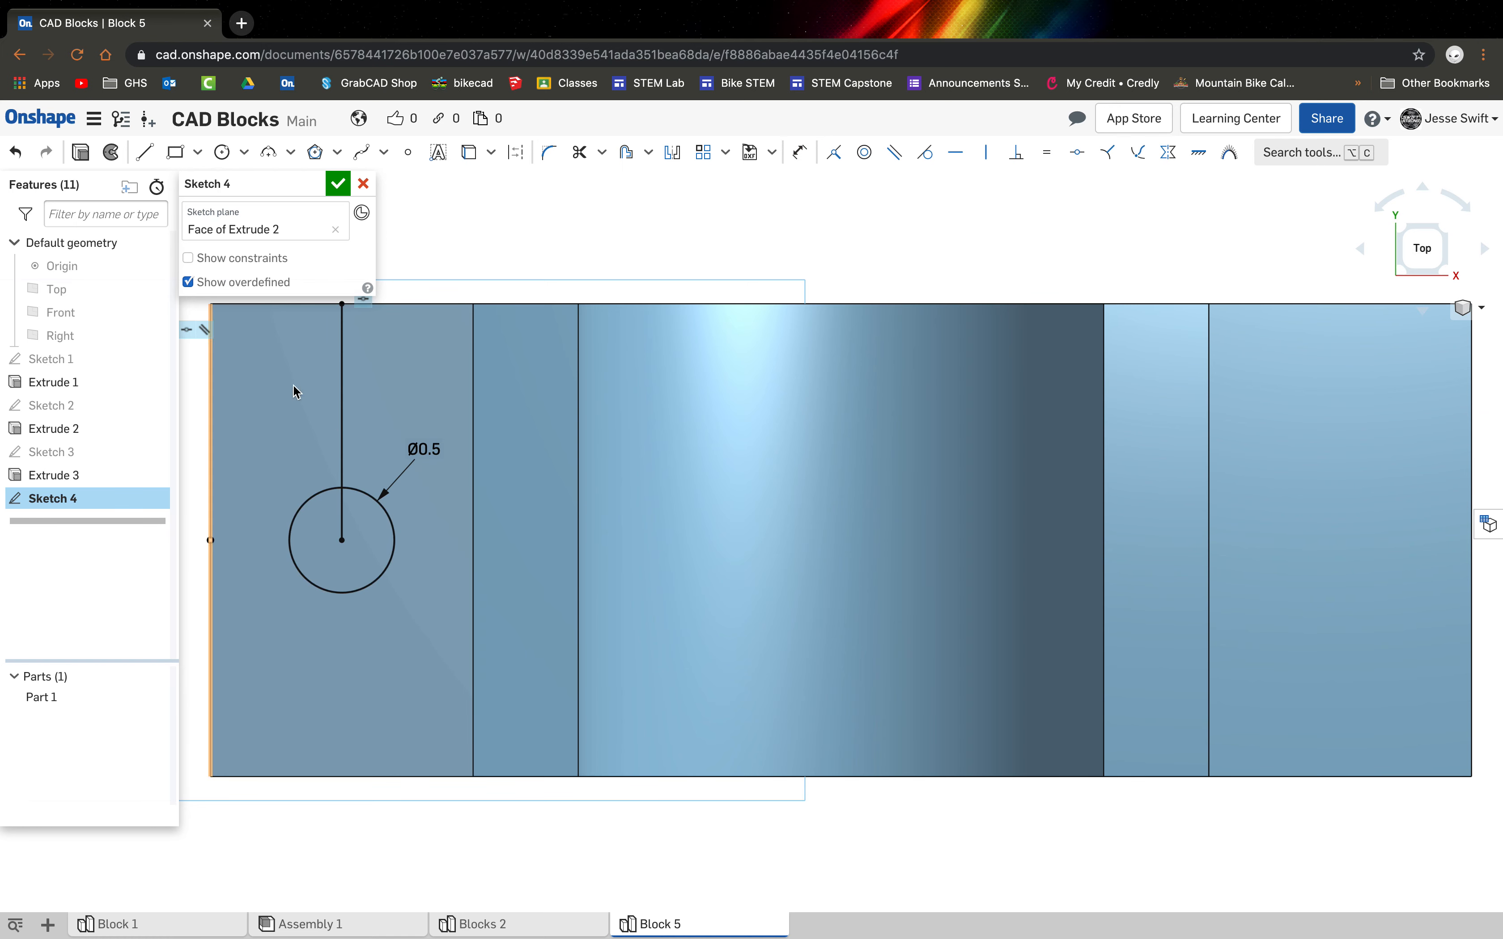
# Delete the vertical helper line above the circle and finish the sketch.
pyautogui.click(342, 390)
pyautogui.press('Delete')
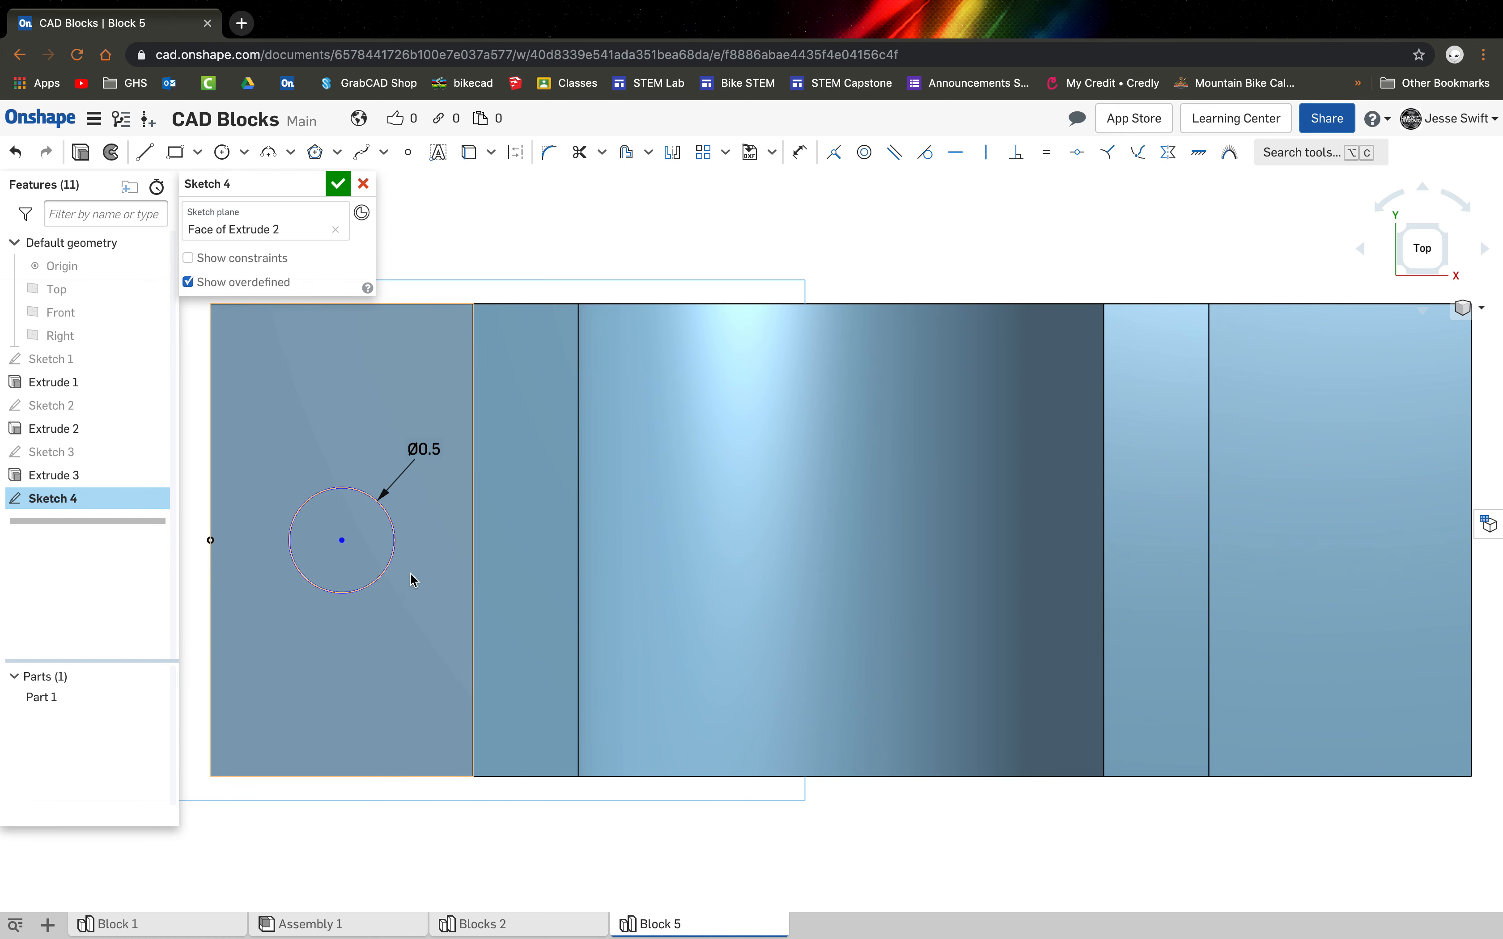
pyautogui.click(338, 185)
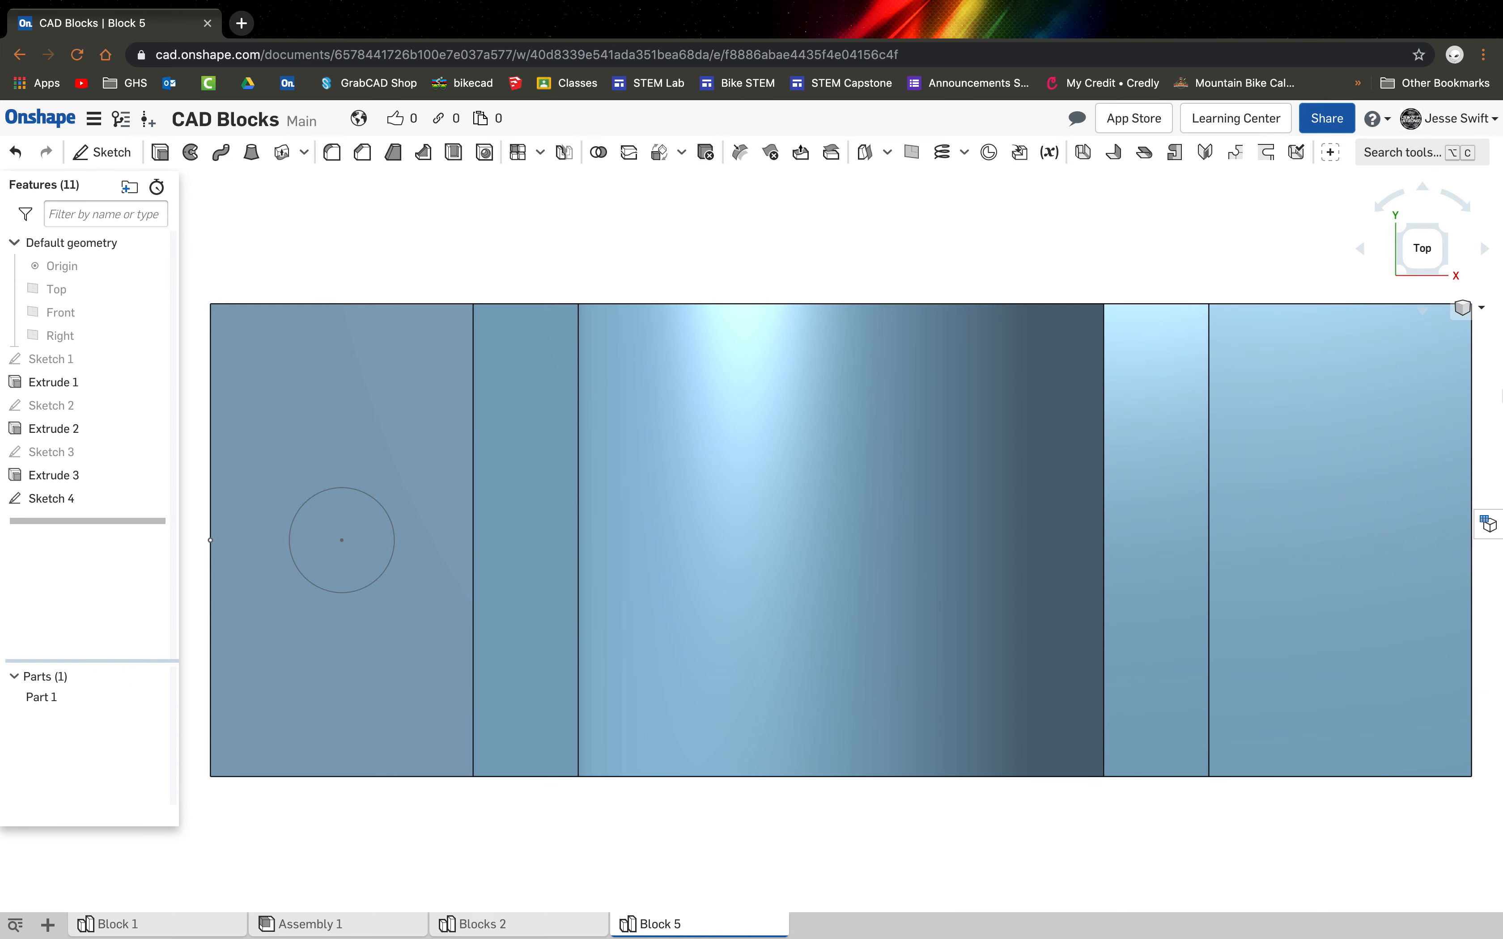
# Extrude the circle on the left step as a Remove cut with the Up to next end condition.
pyautogui.click(1481, 308)
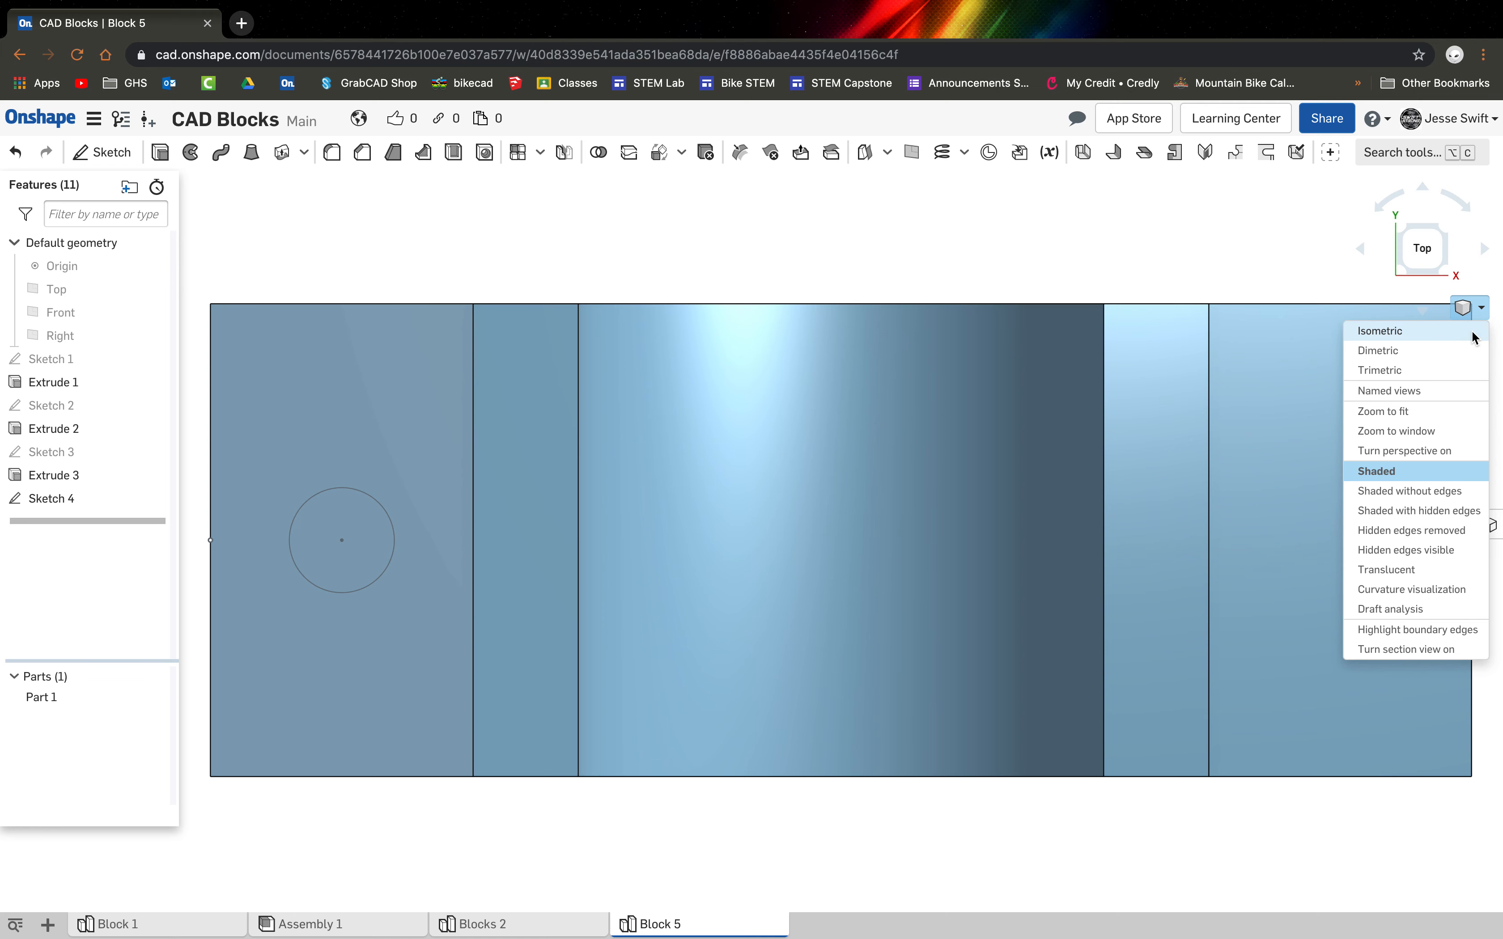
pyautogui.click(1379, 330)
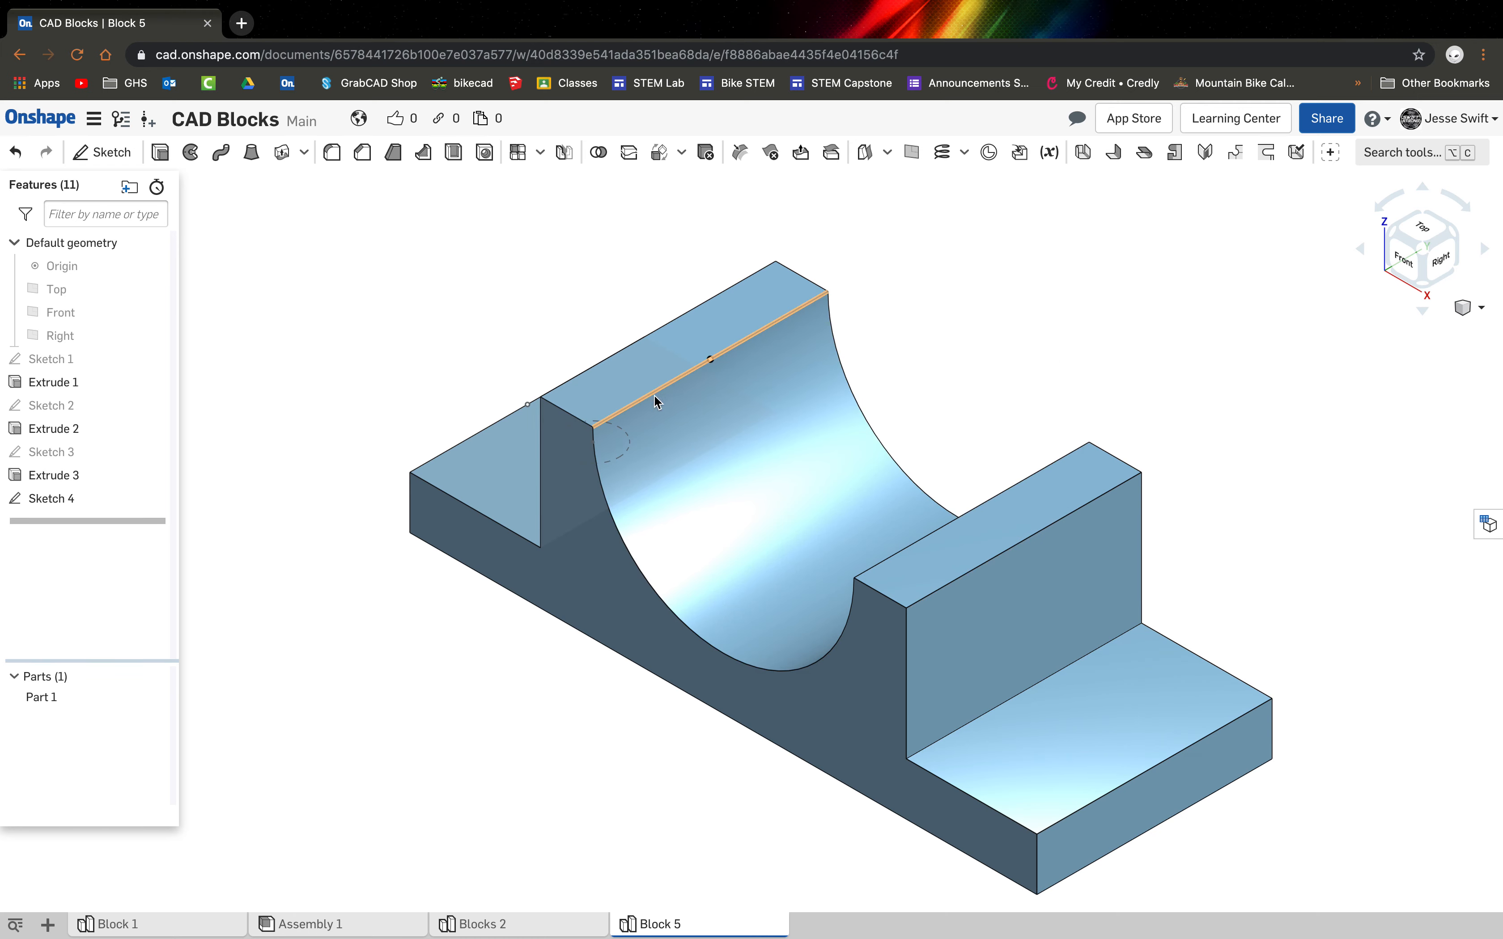
pyautogui.moveTo(576, 557); pyautogui.dragTo(603, 561, button='right')
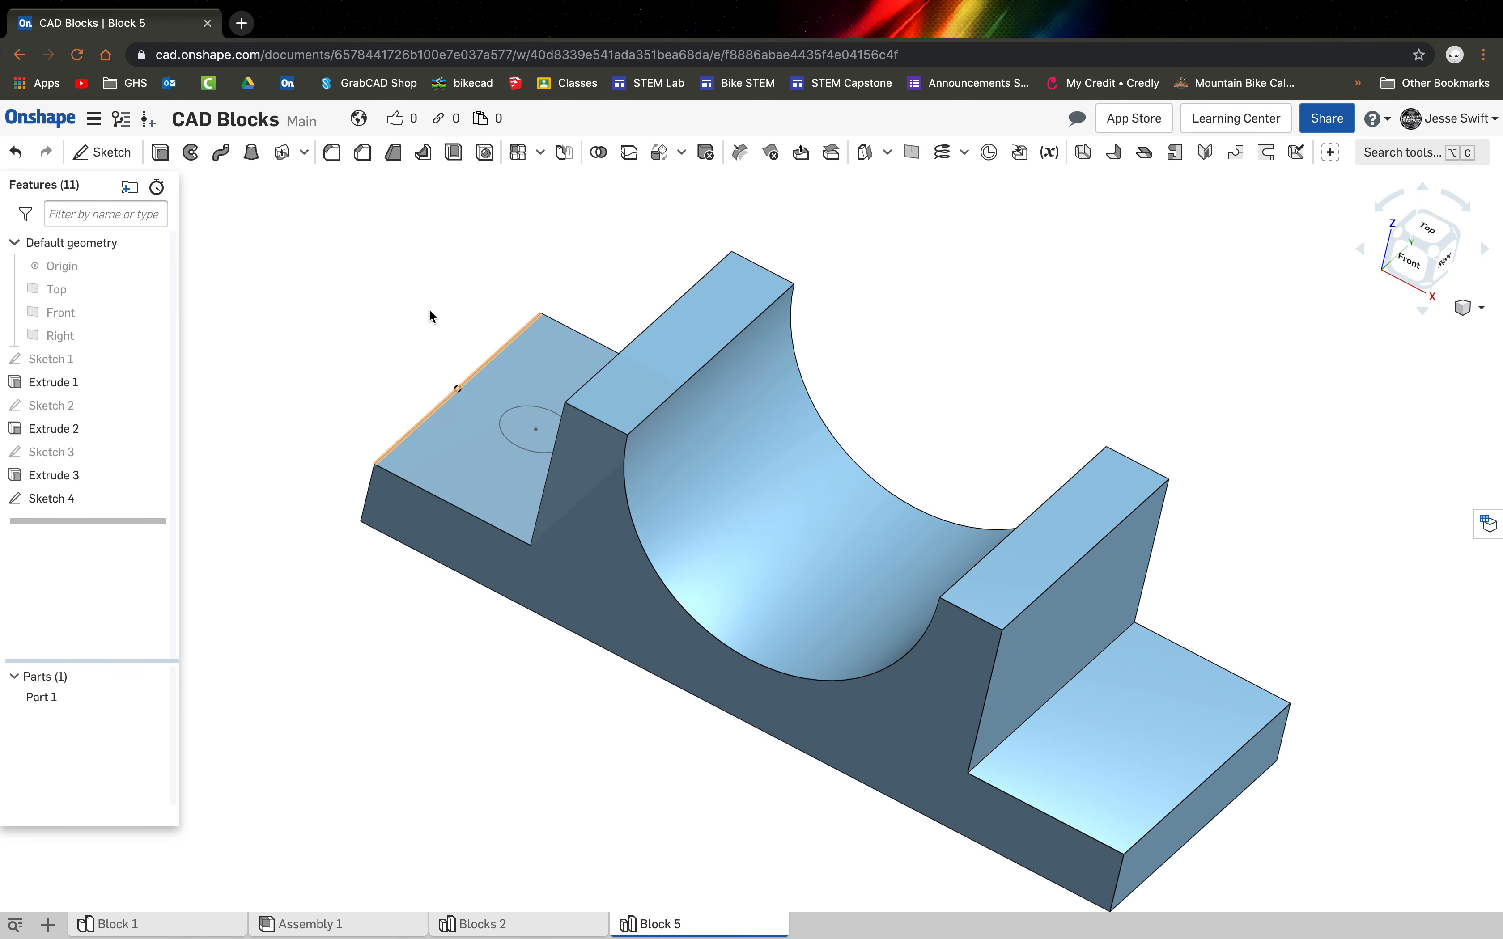
pyautogui.click(161, 153)
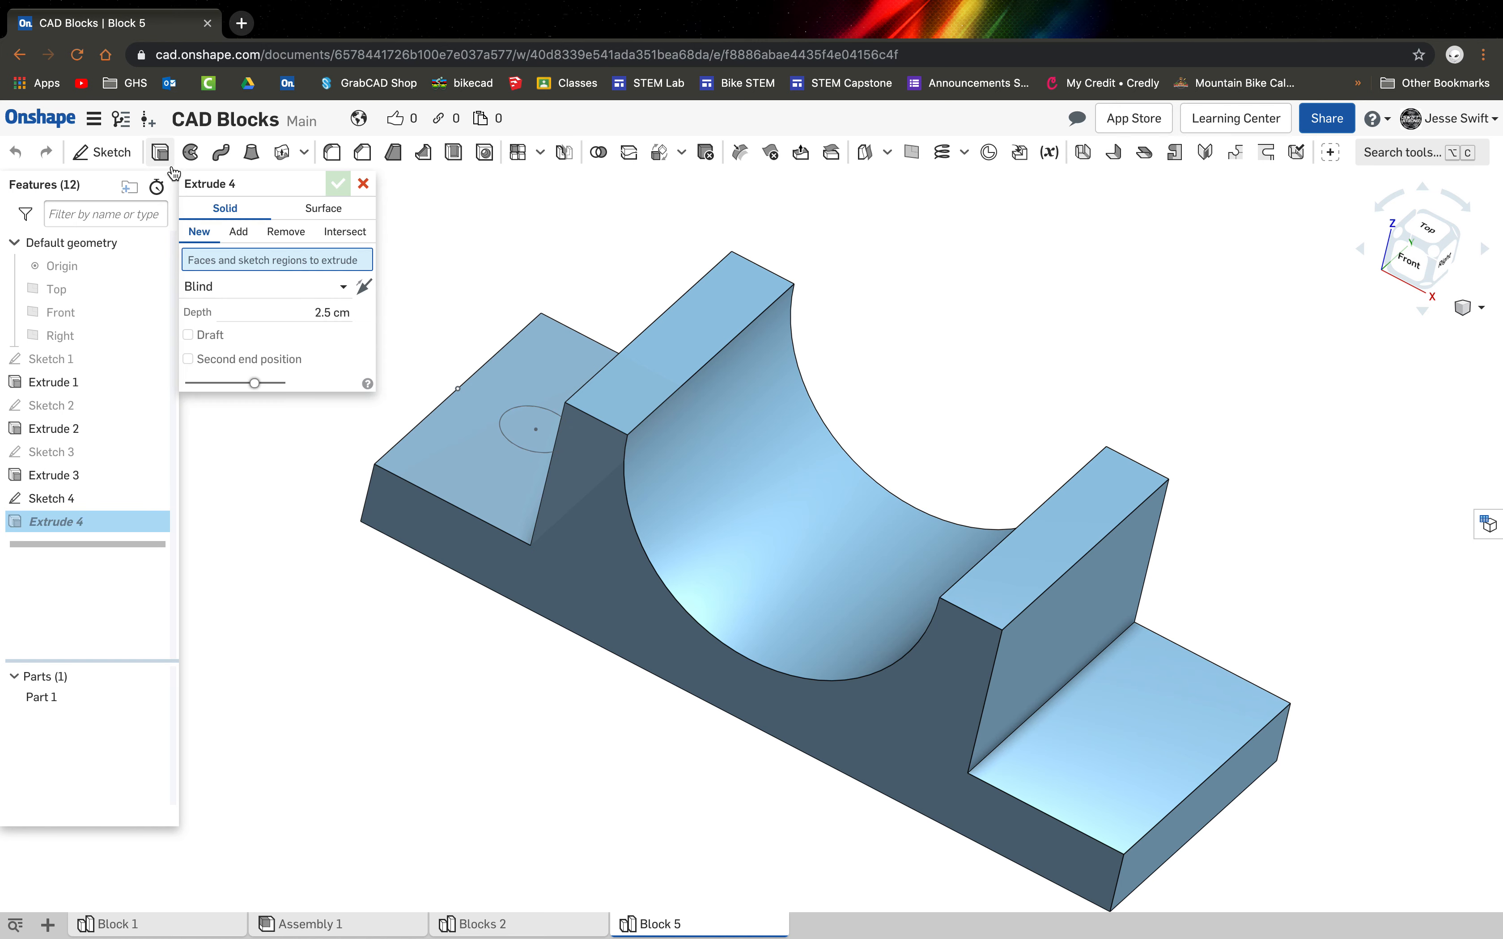
pyautogui.click(286, 232)
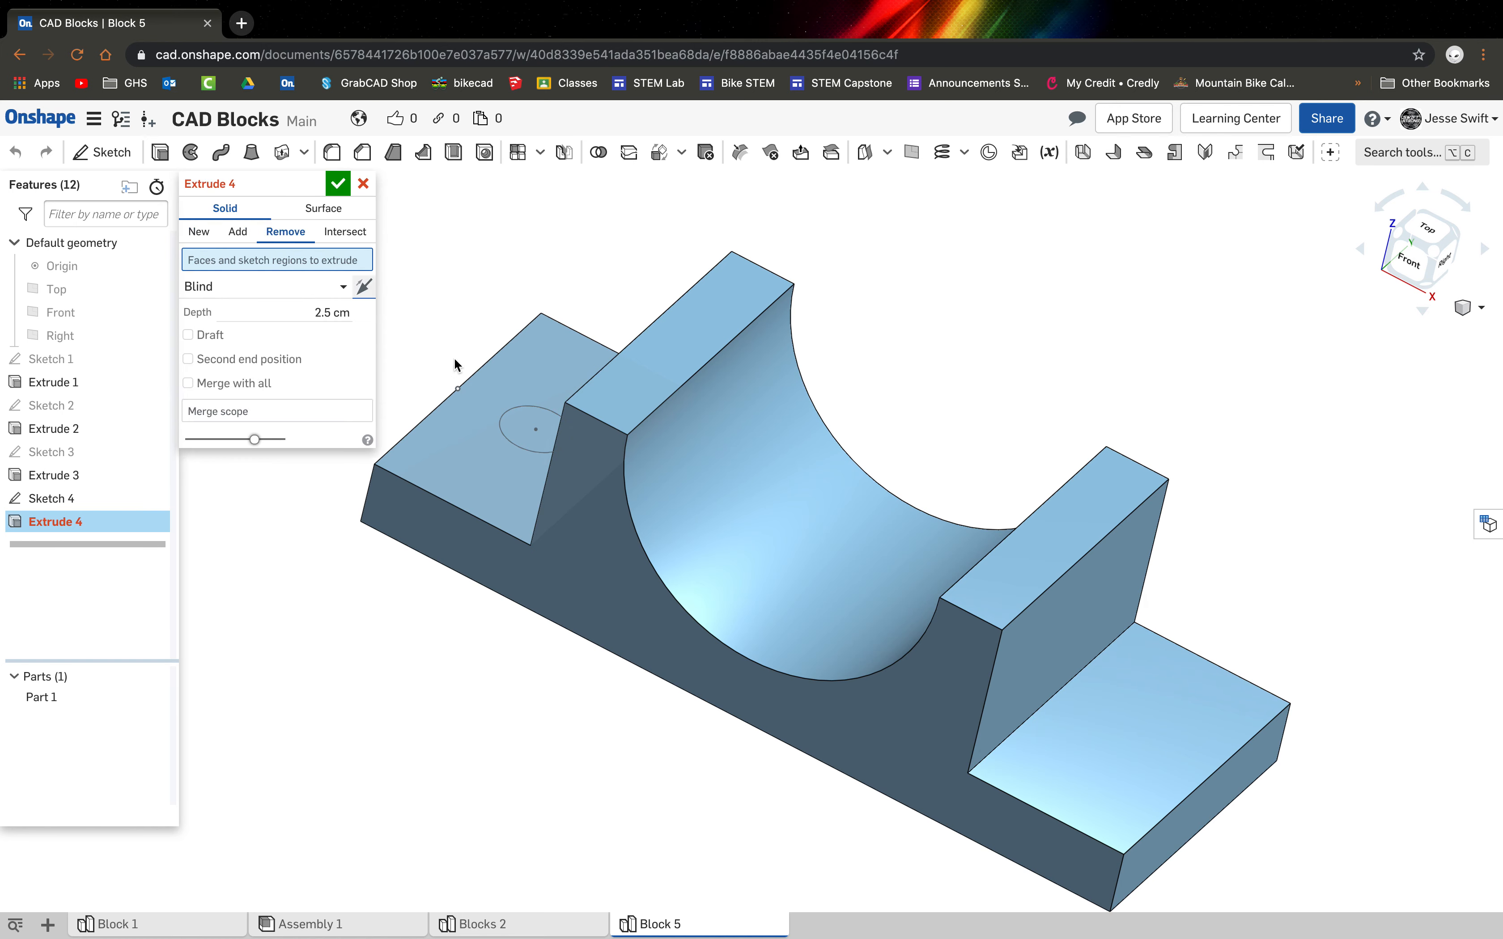
pyautogui.click(509, 428)
pyautogui.click(270, 314)
pyautogui.click(267, 376)
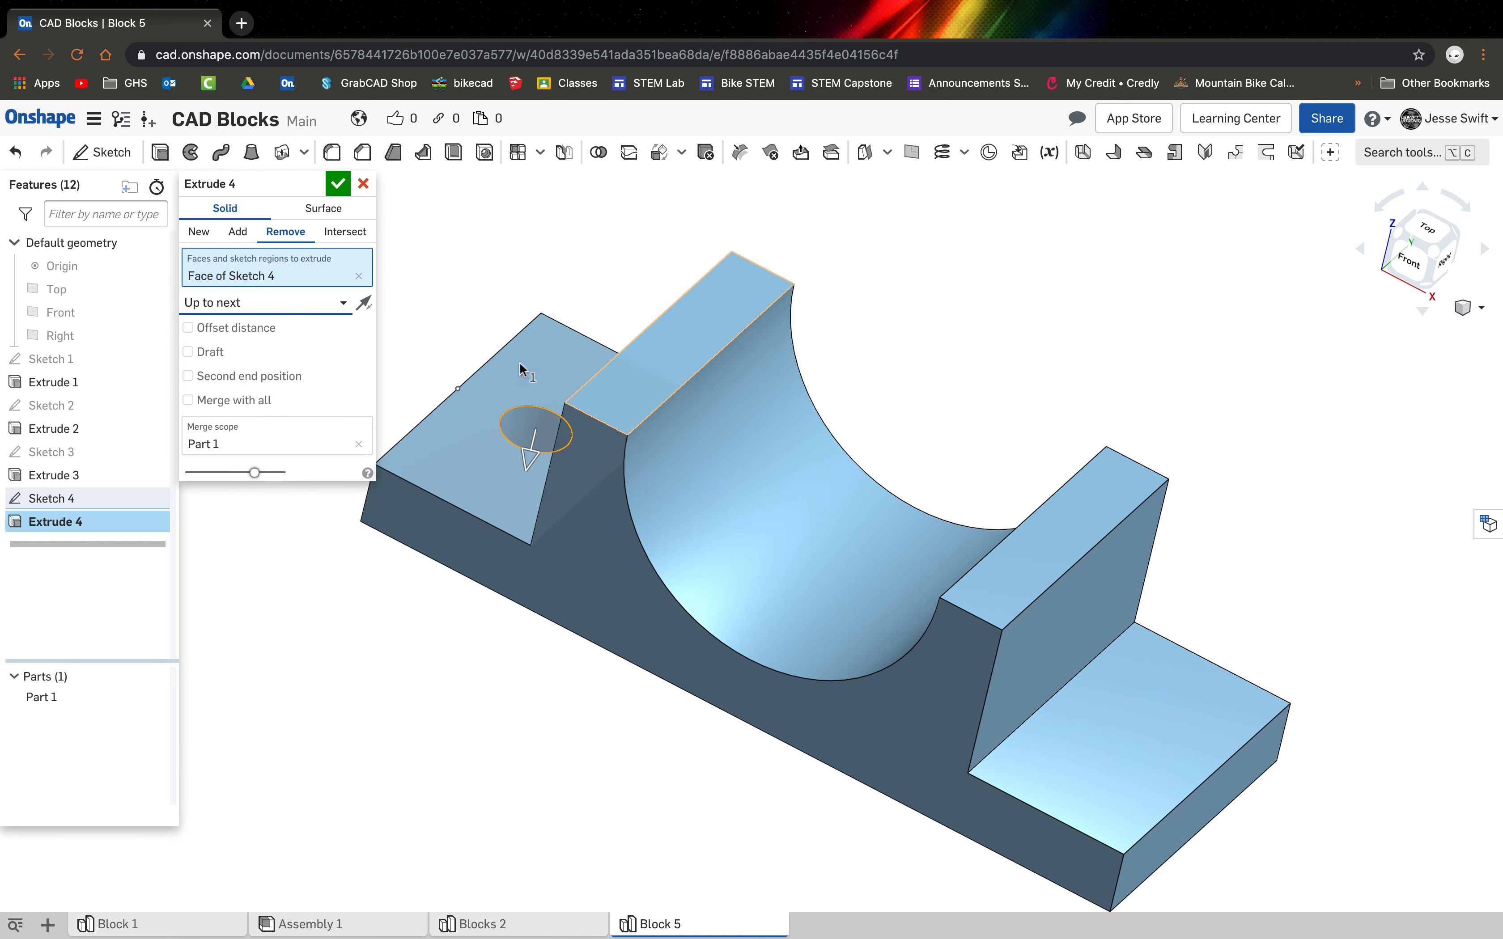
pyautogui.click(337, 183)
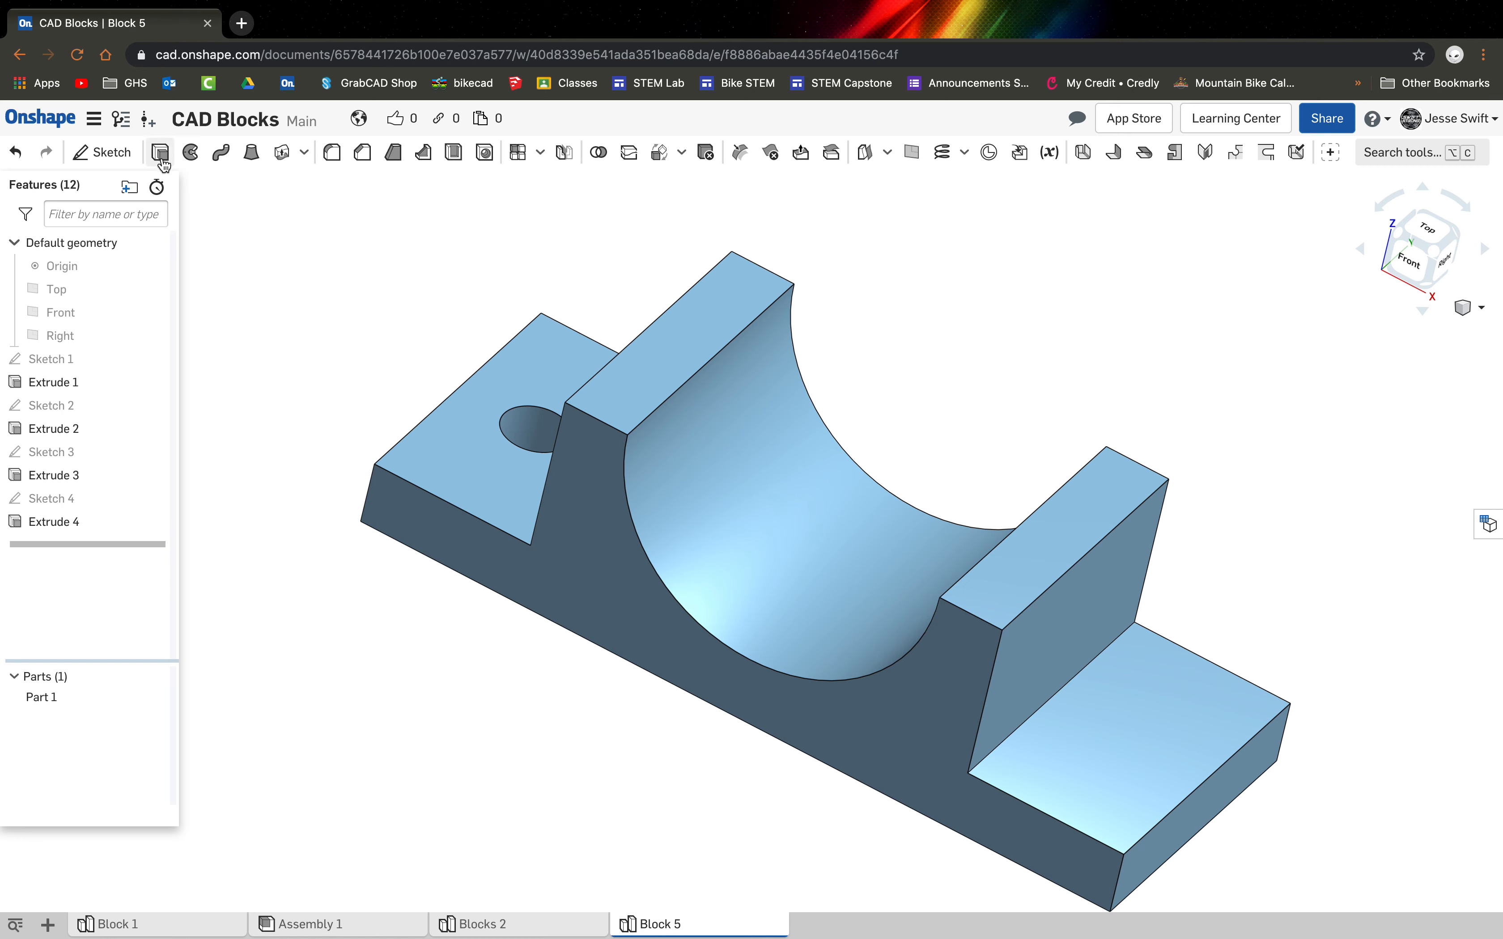
# Start a sketch on the right step's top face and draw a 1.125 cm line from its back edge's midpoint to the face centre.
pyautogui.click(99, 152)
pyautogui.click(1111, 763)
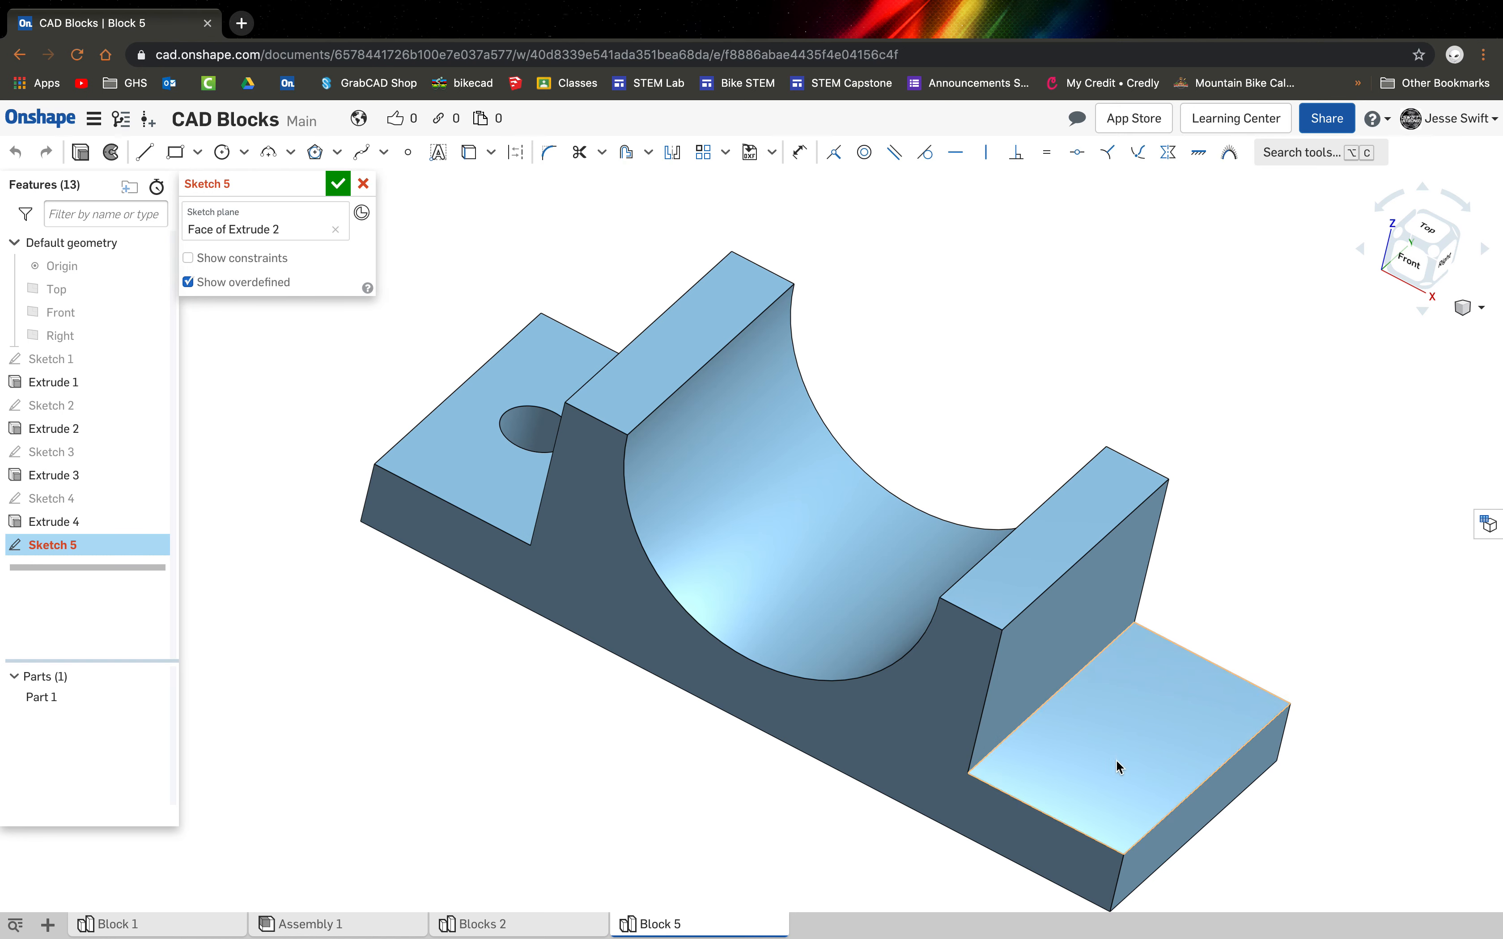
pyautogui.click(145, 153)
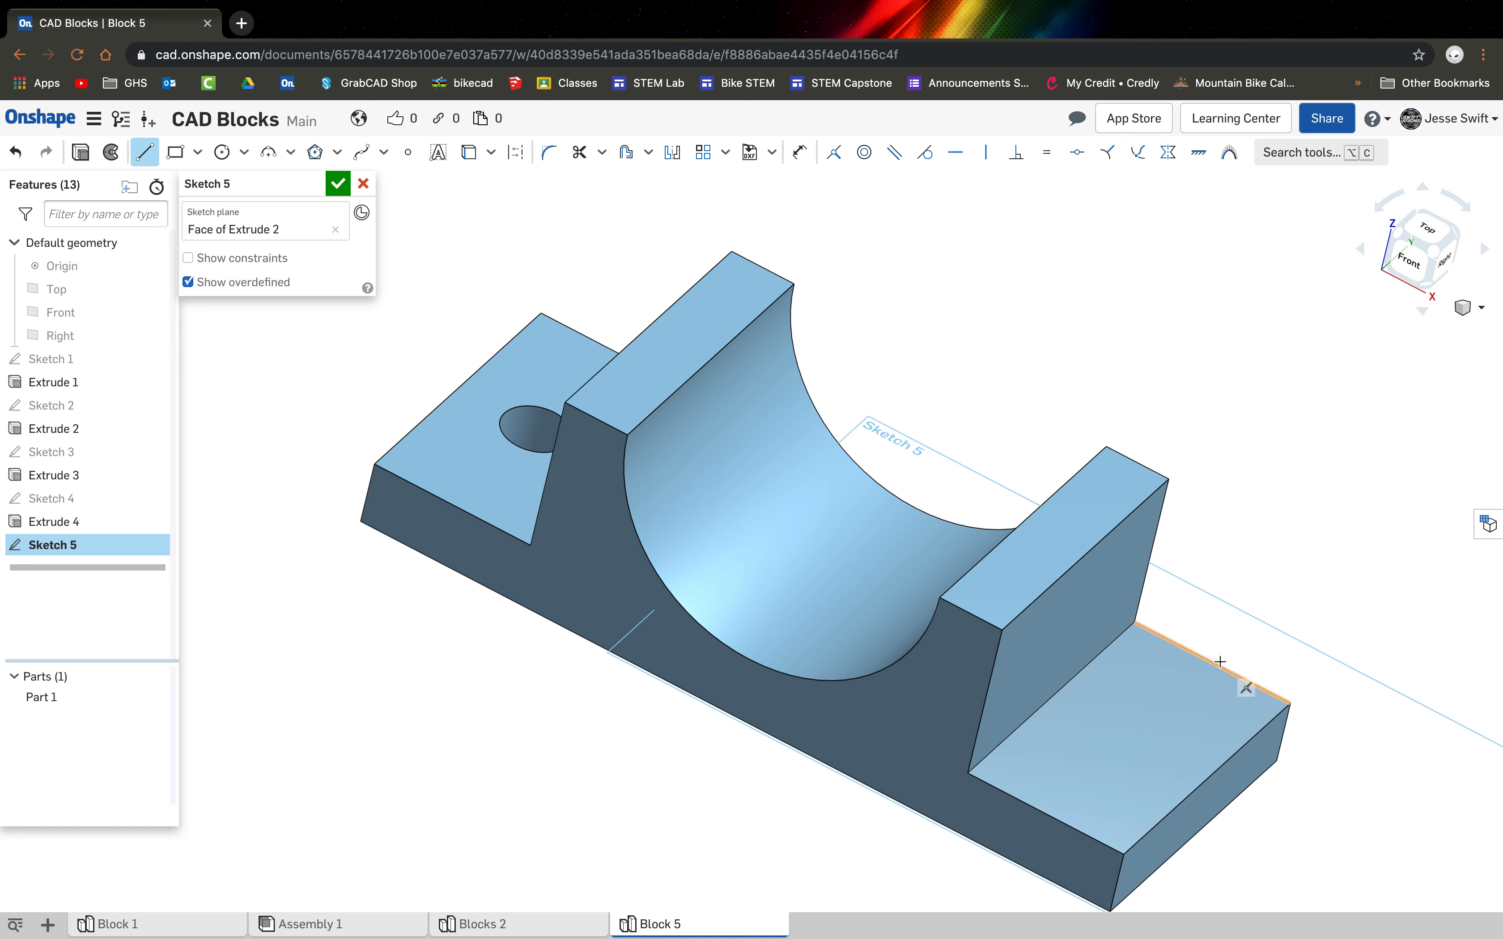
pyautogui.press('Escape')
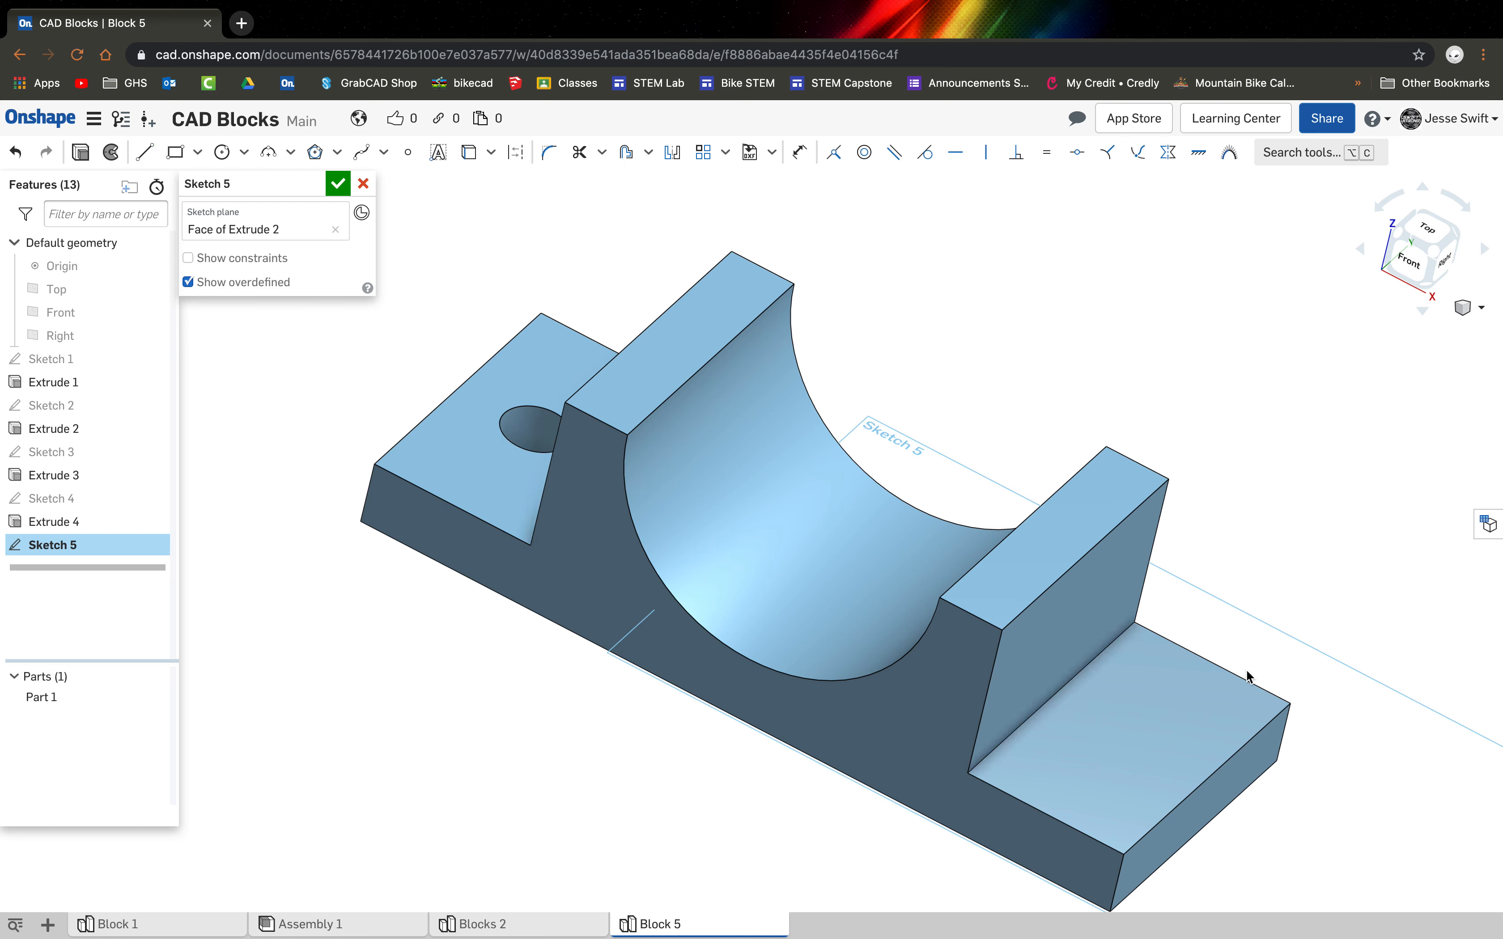
pyautogui.click(145, 153)
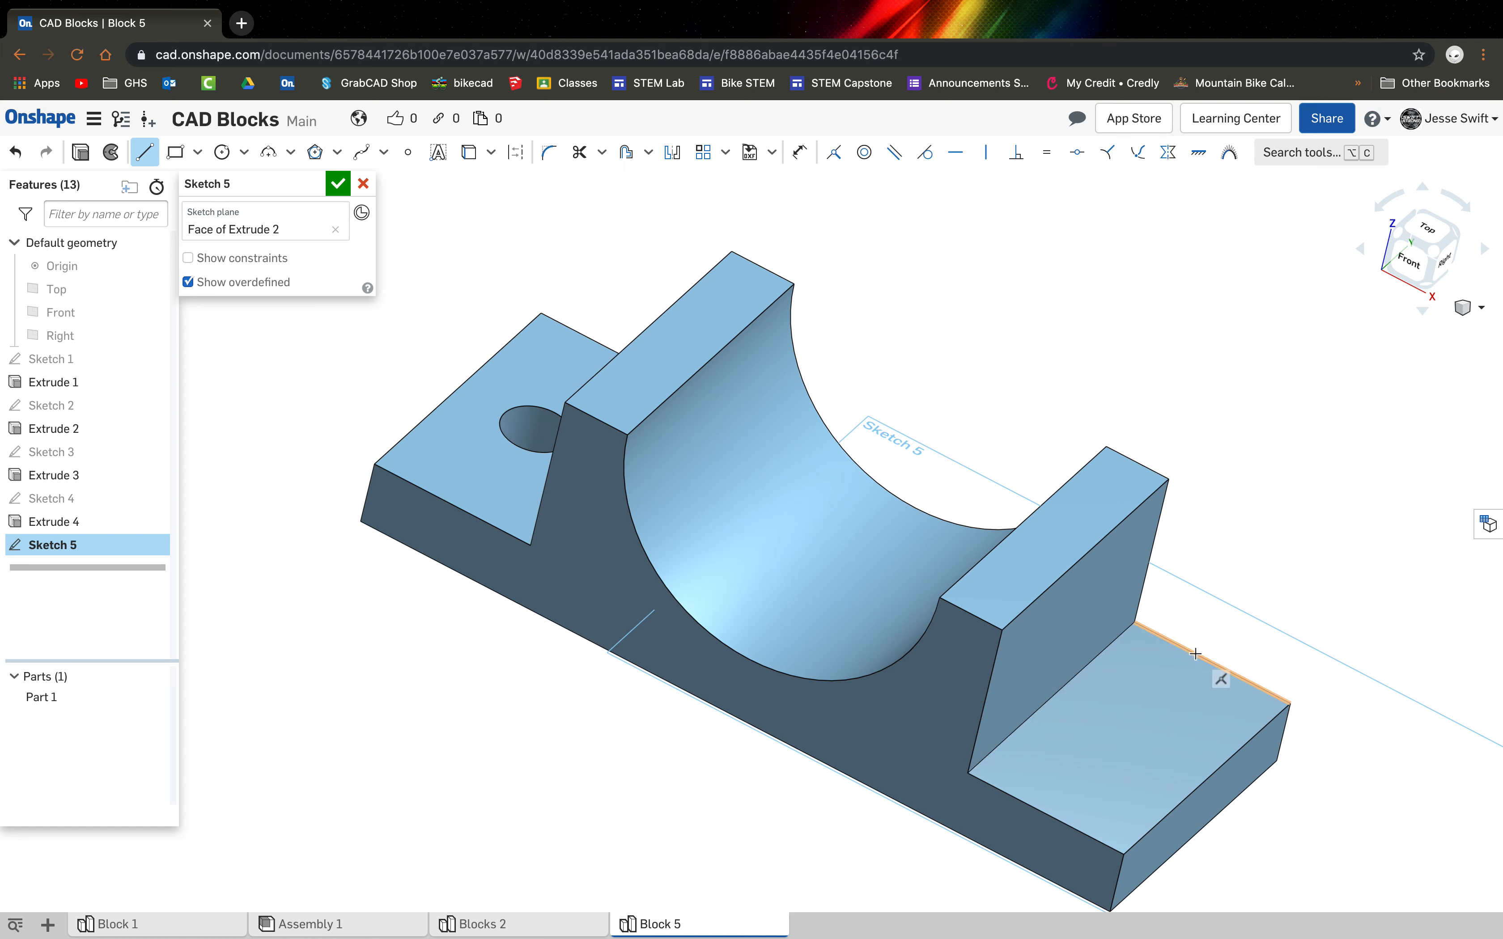
pyautogui.click(1210, 660)
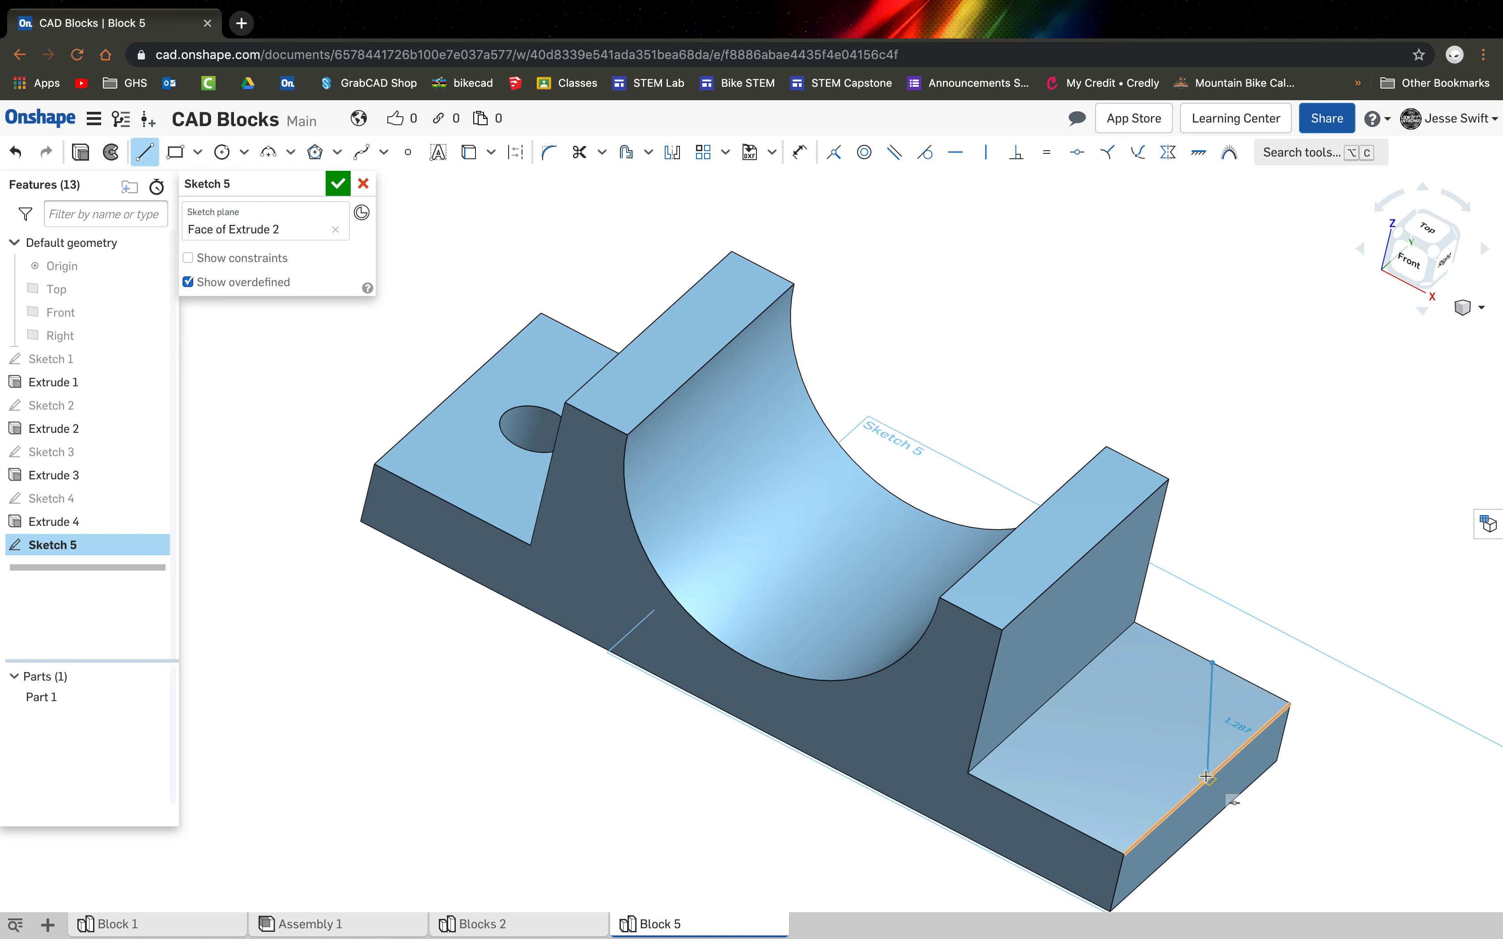
pyautogui.click(1129, 738)
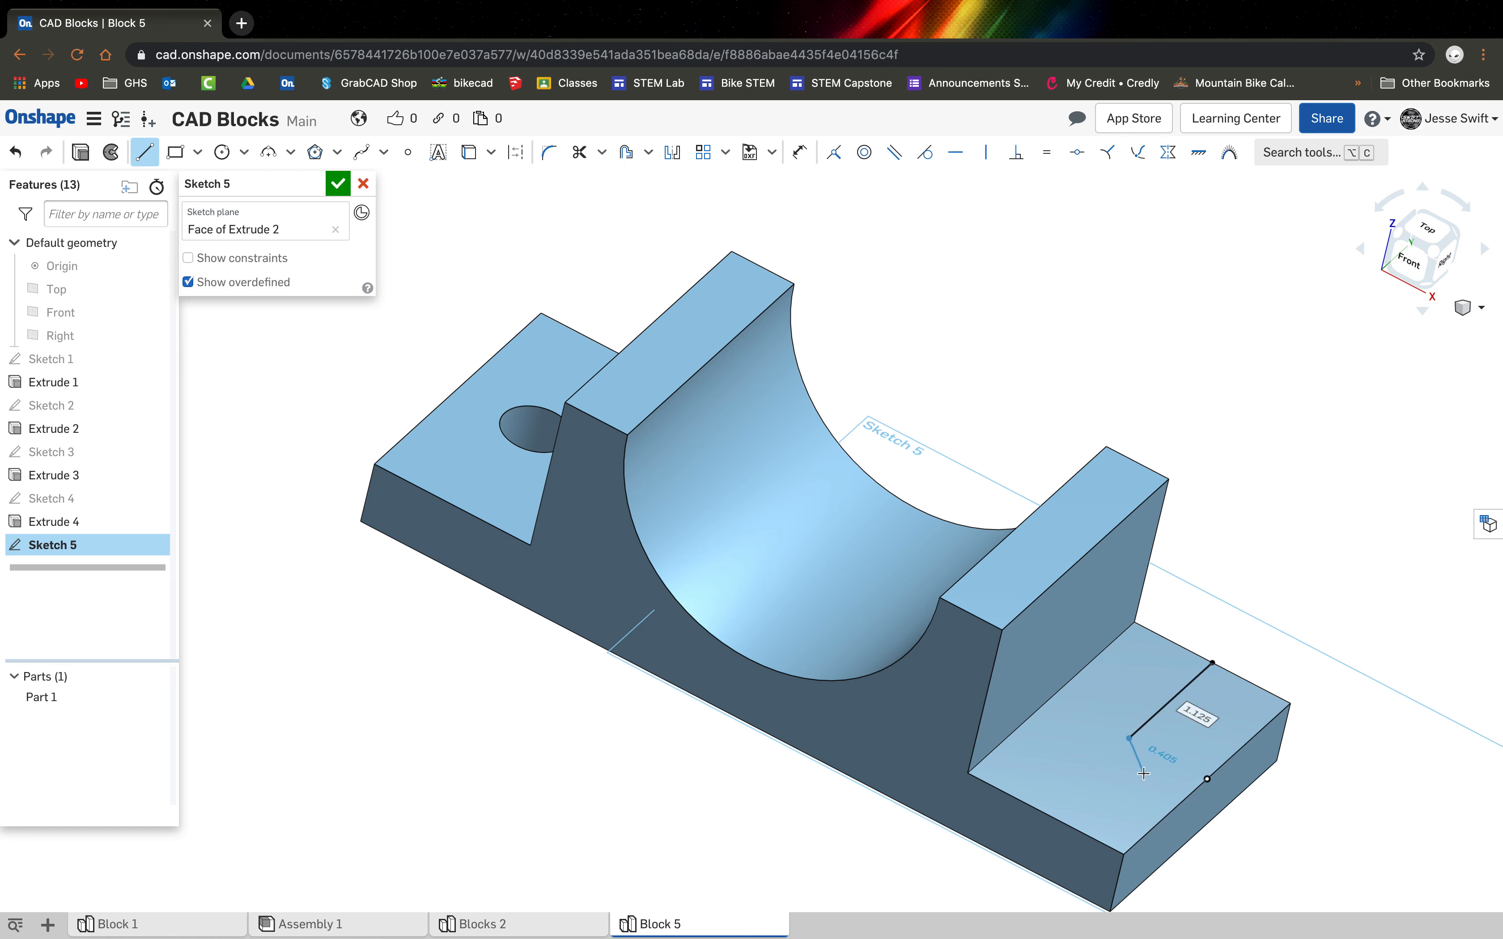
pyautogui.press('Escape')
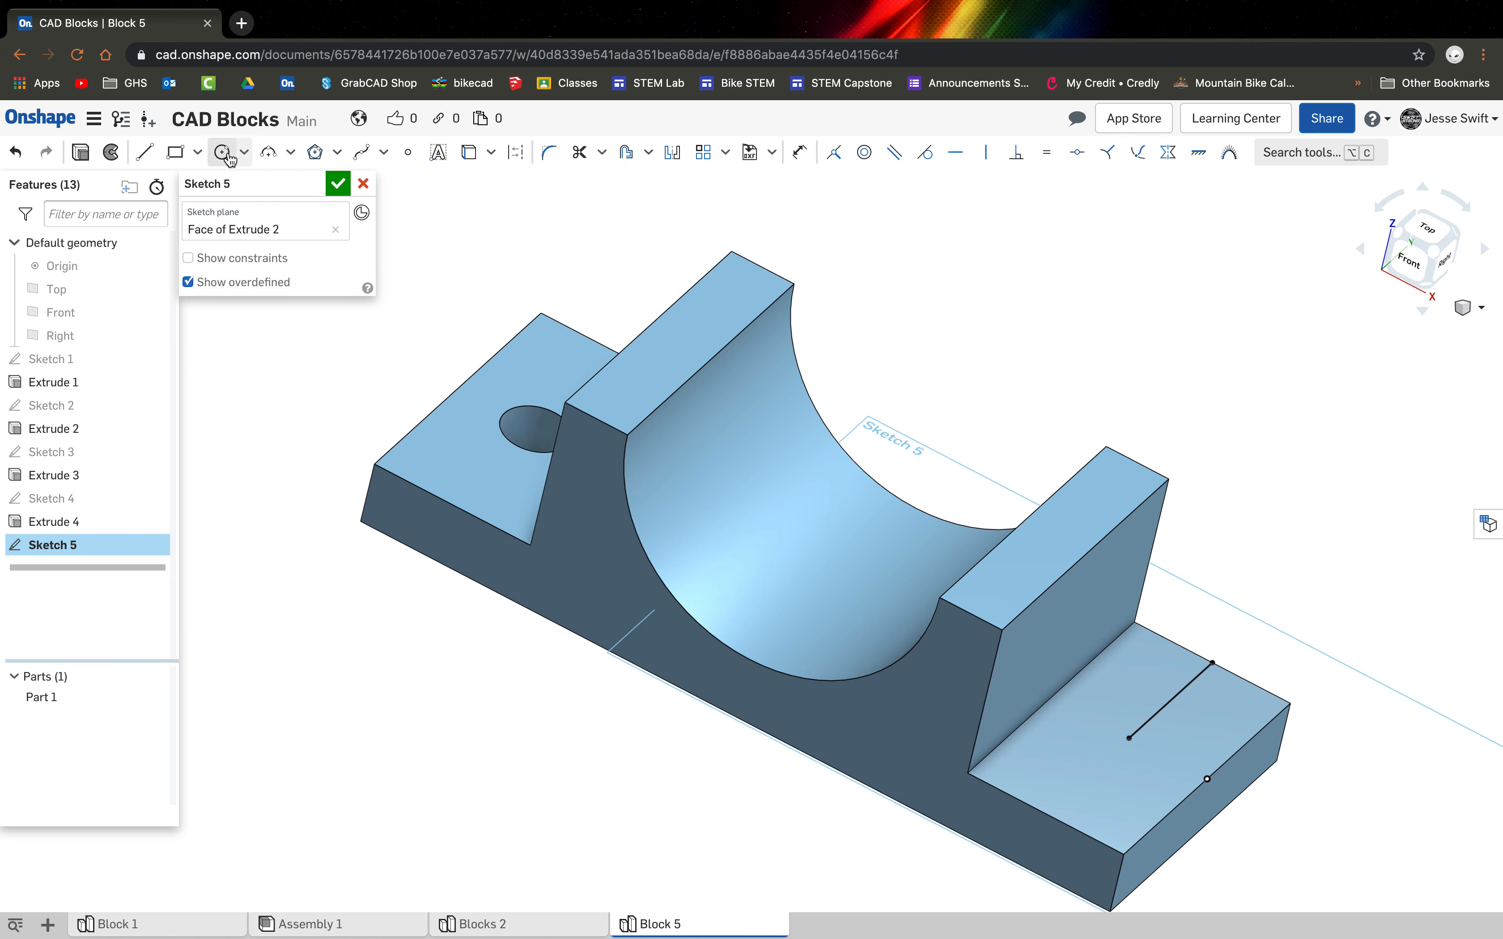
# Sketch a 0.5 cm diameter circle centred on the line's inner endpoint, delete the helper line and finish the sketch.
pyautogui.click(223, 152)
pyautogui.click(1129, 738)
pyautogui.click(1150, 753)
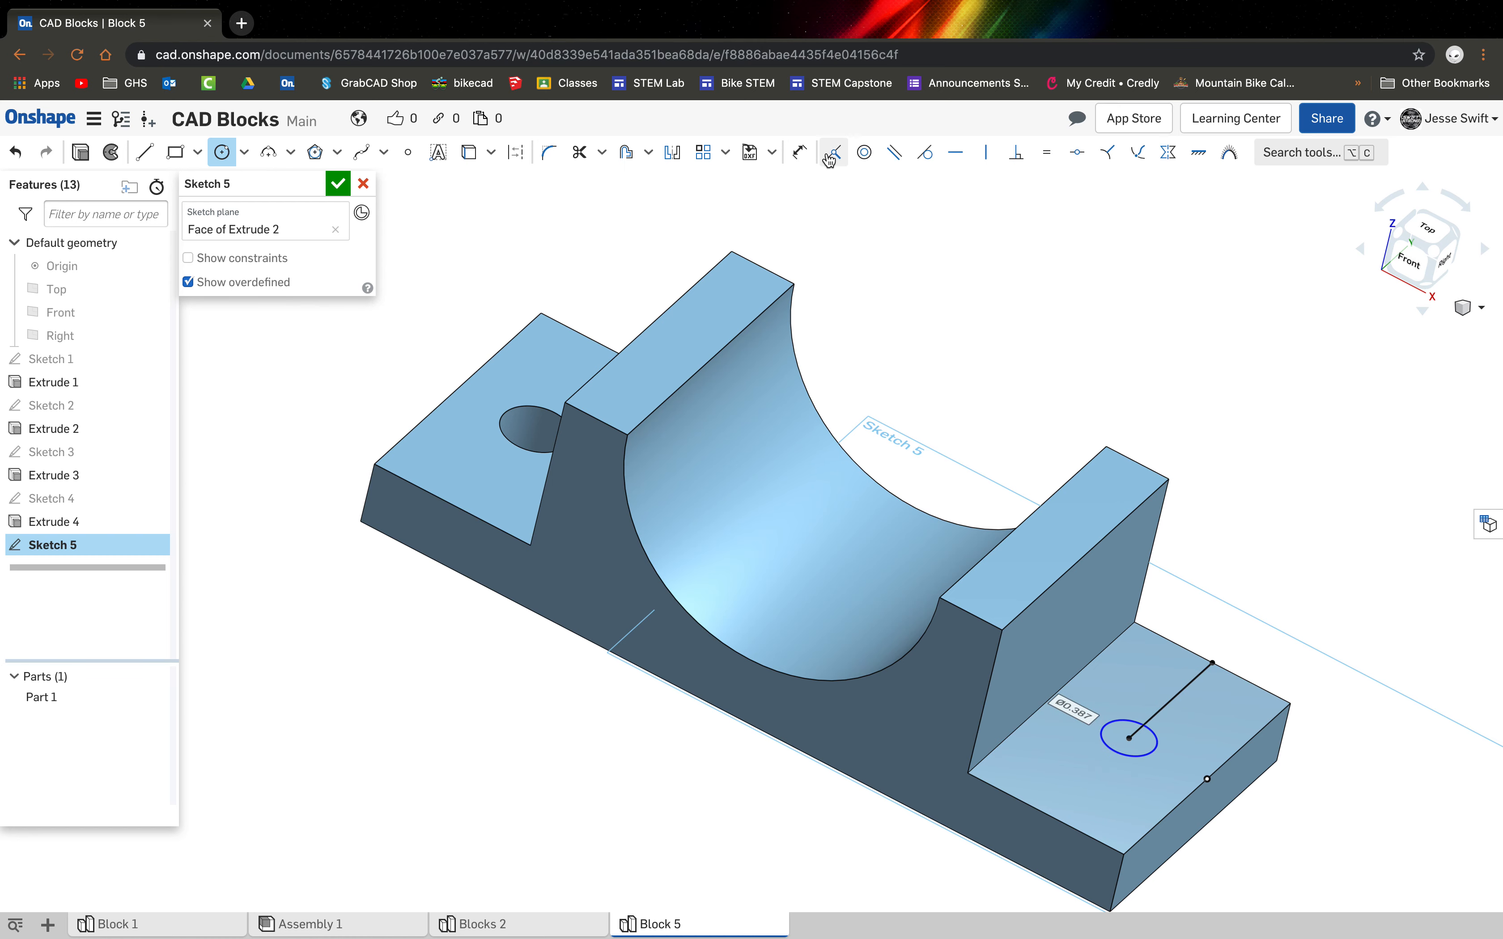
pyautogui.click(800, 152)
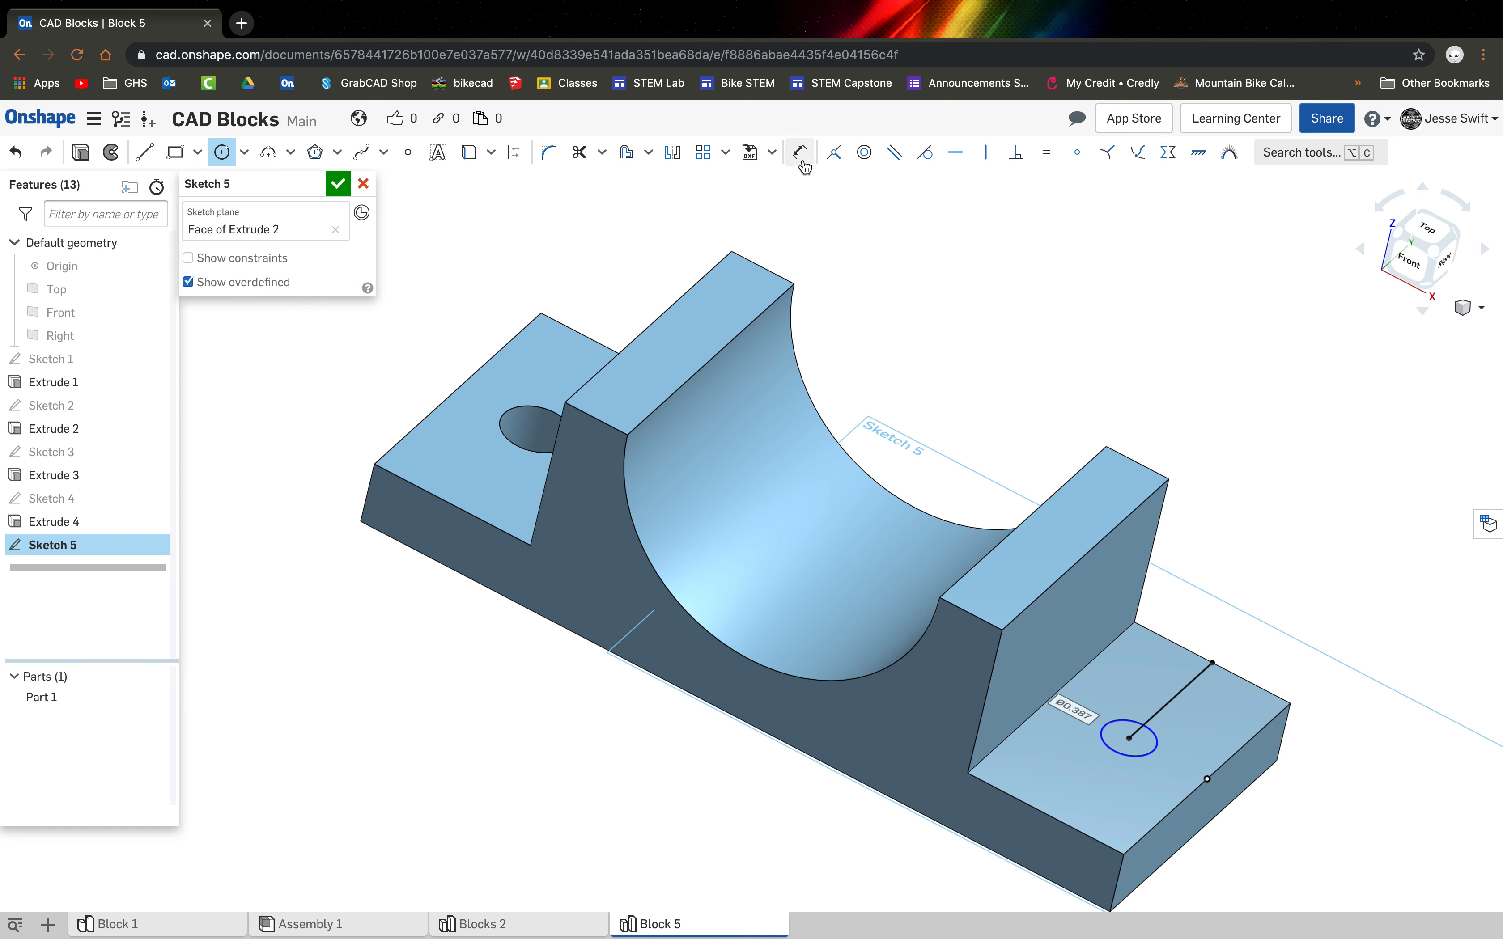
pyautogui.click(1147, 738)
pyautogui.click(1283, 628)
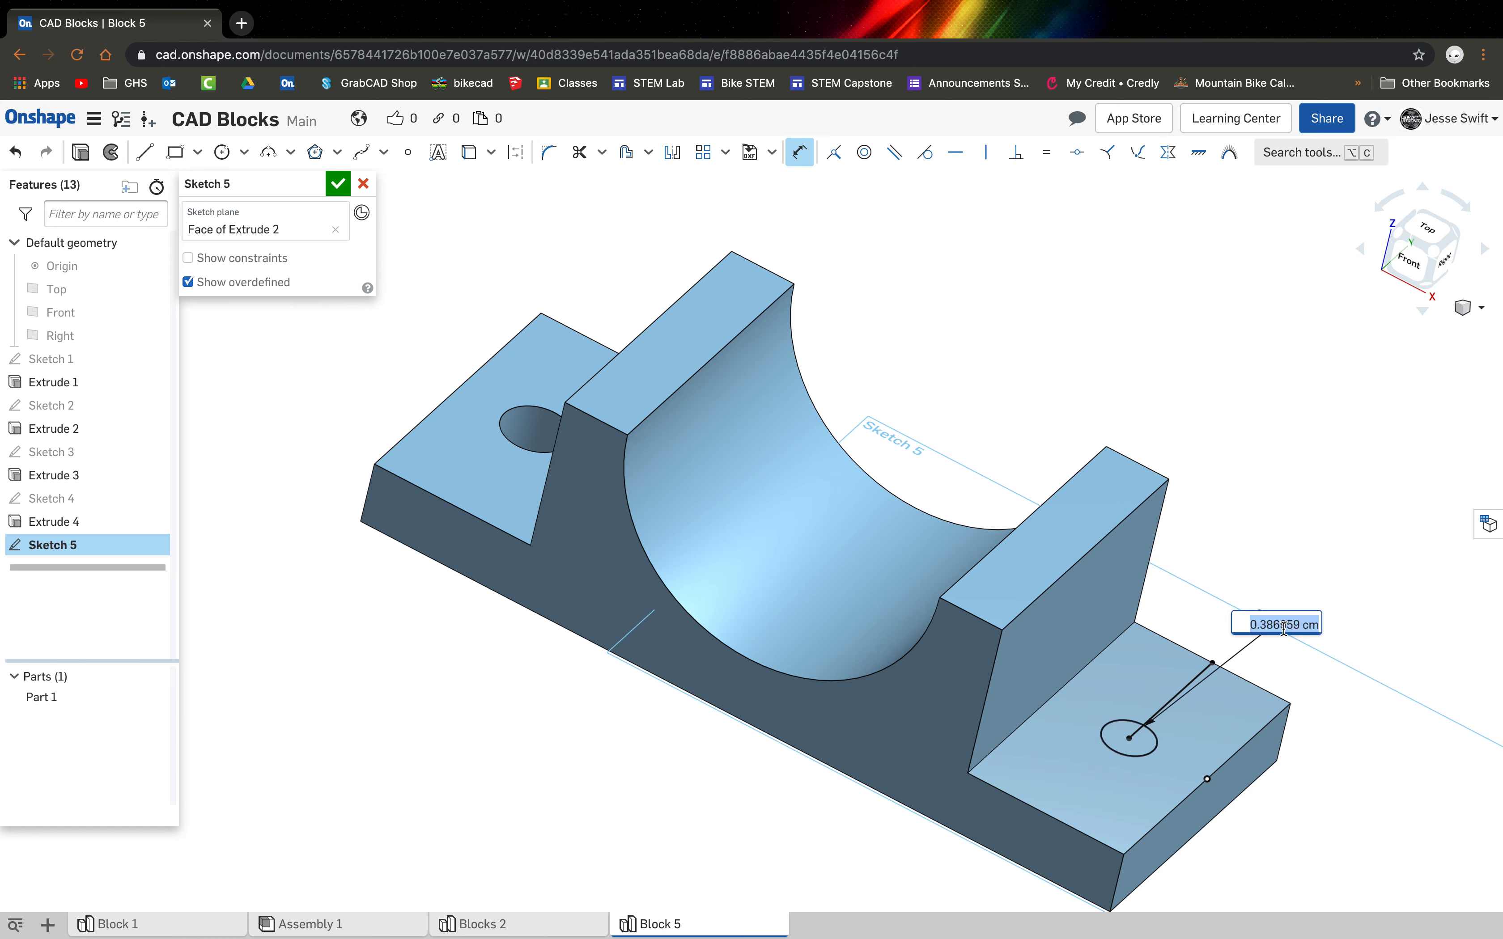
pyautogui.write('0.5')
pyautogui.press('Return')
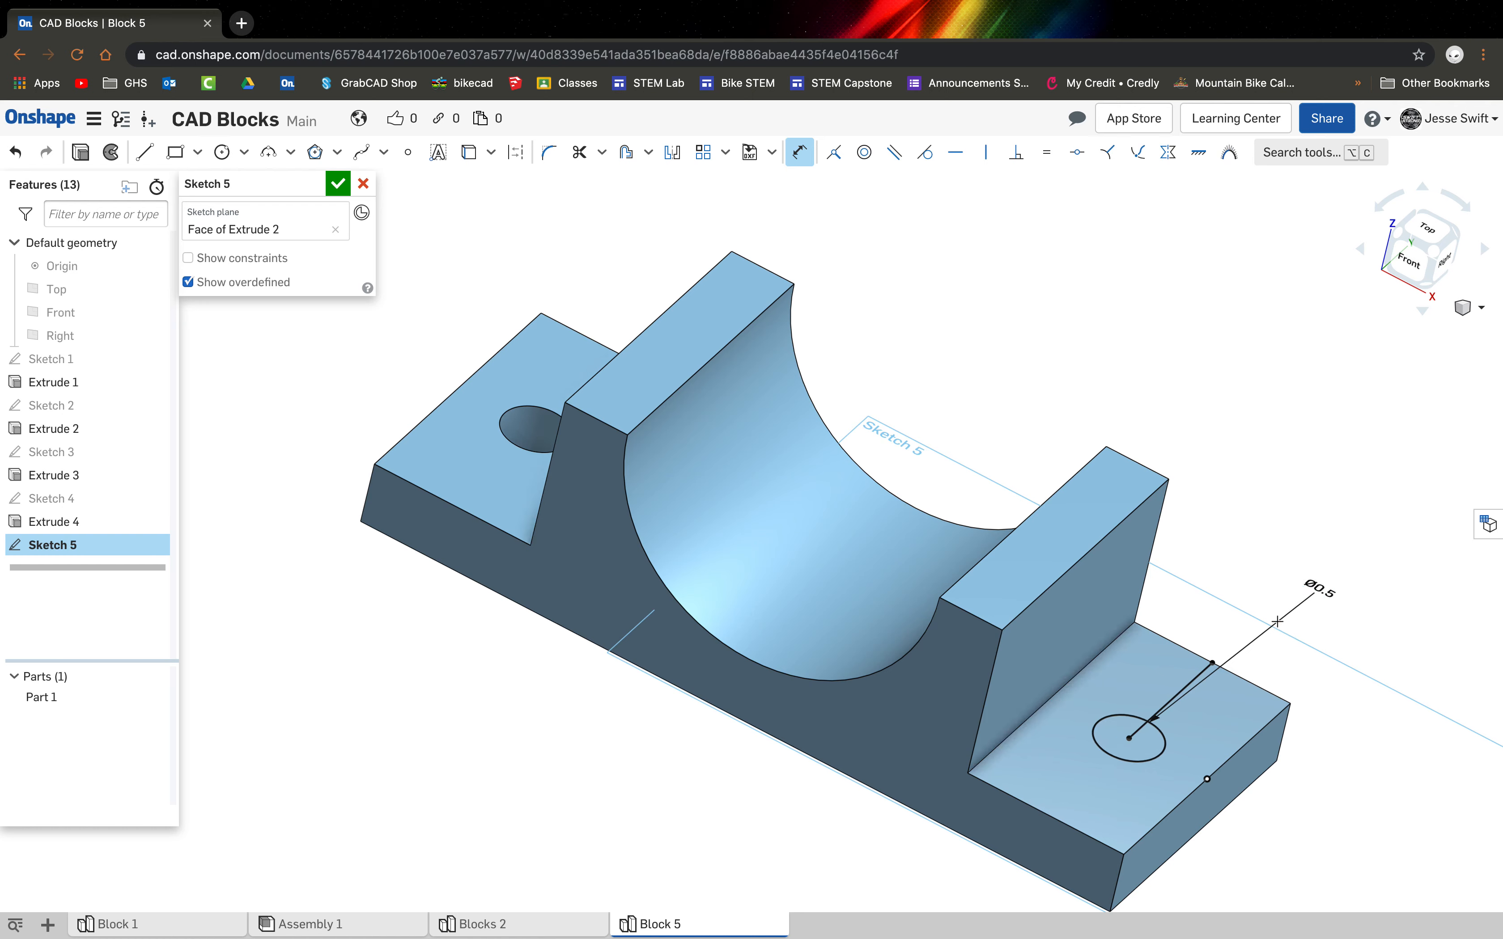
pyautogui.press('Escape')
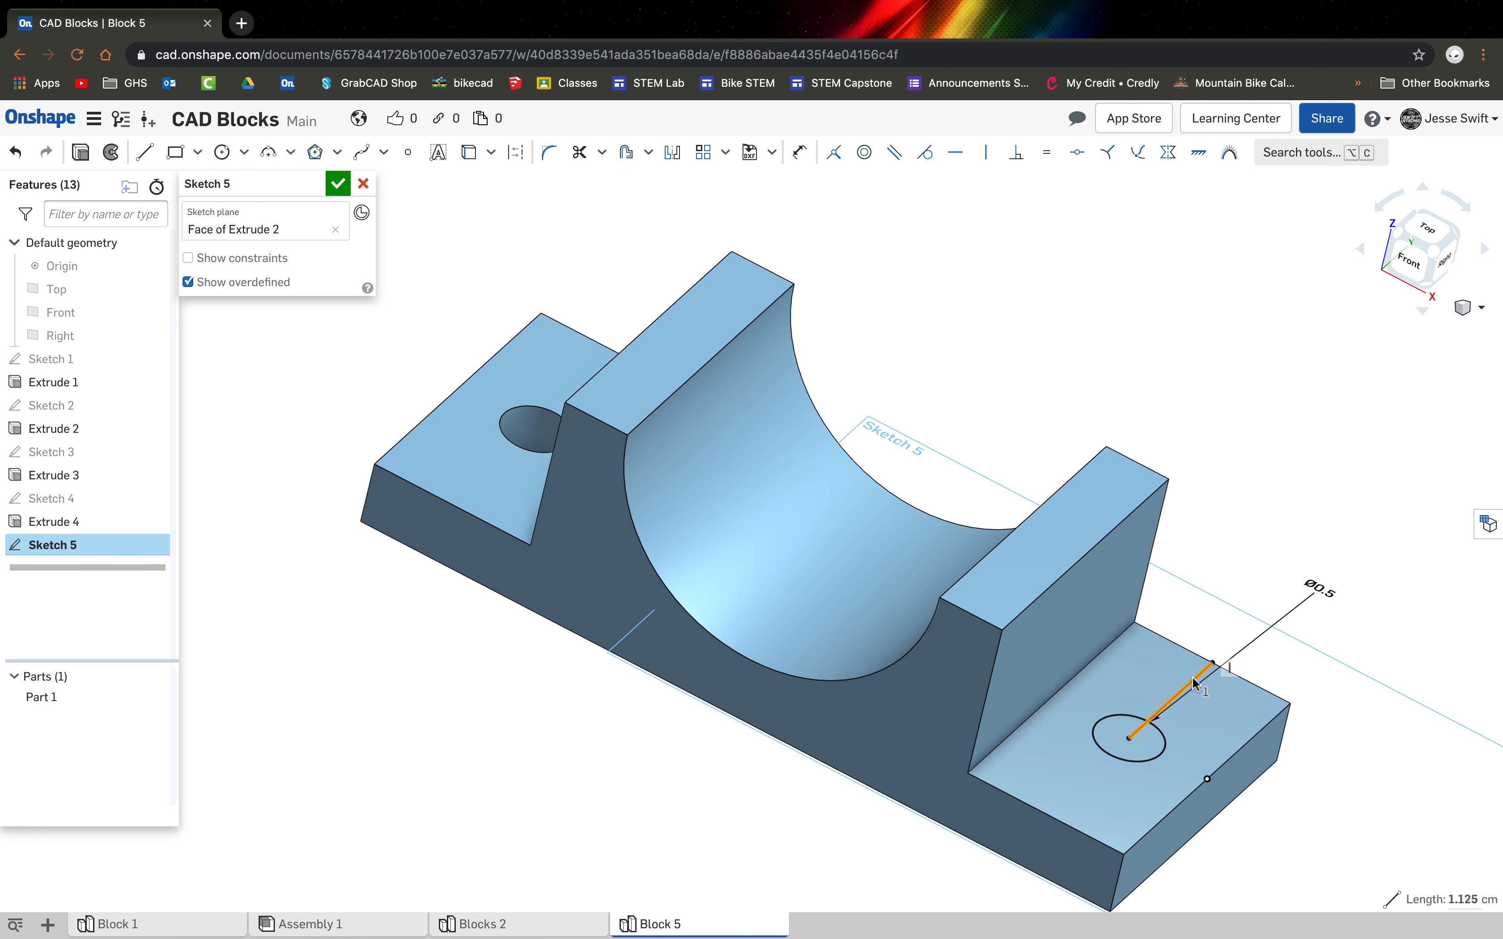
pyautogui.click(338, 184)
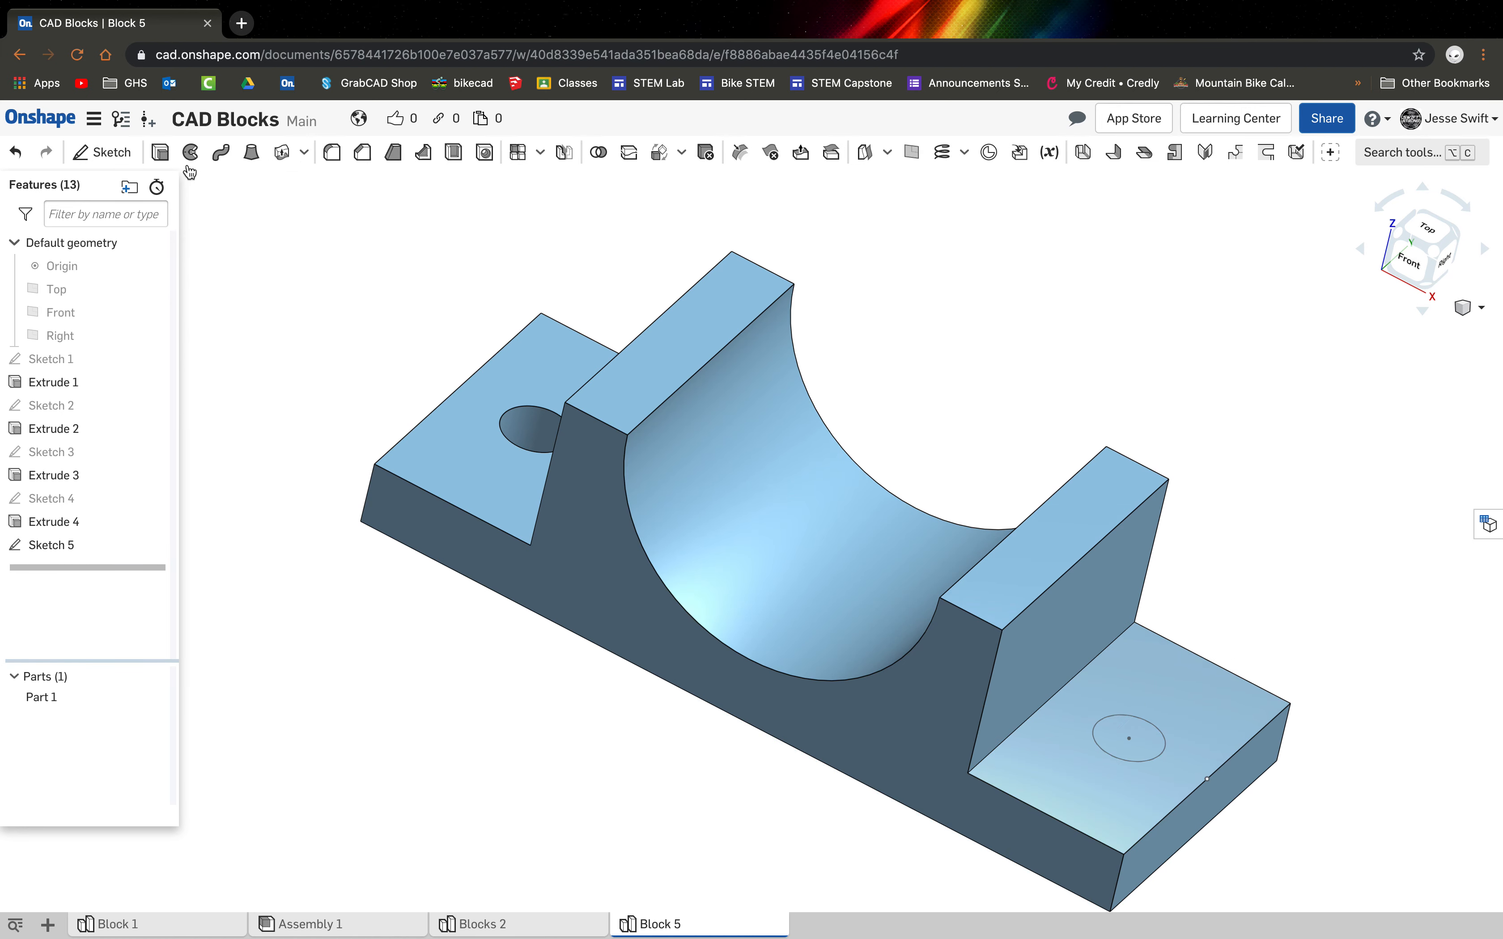
# Extrude the circle on the right step as a Remove cut with the Up to next end condition.
pyautogui.click(159, 152)
pyautogui.click(1100, 740)
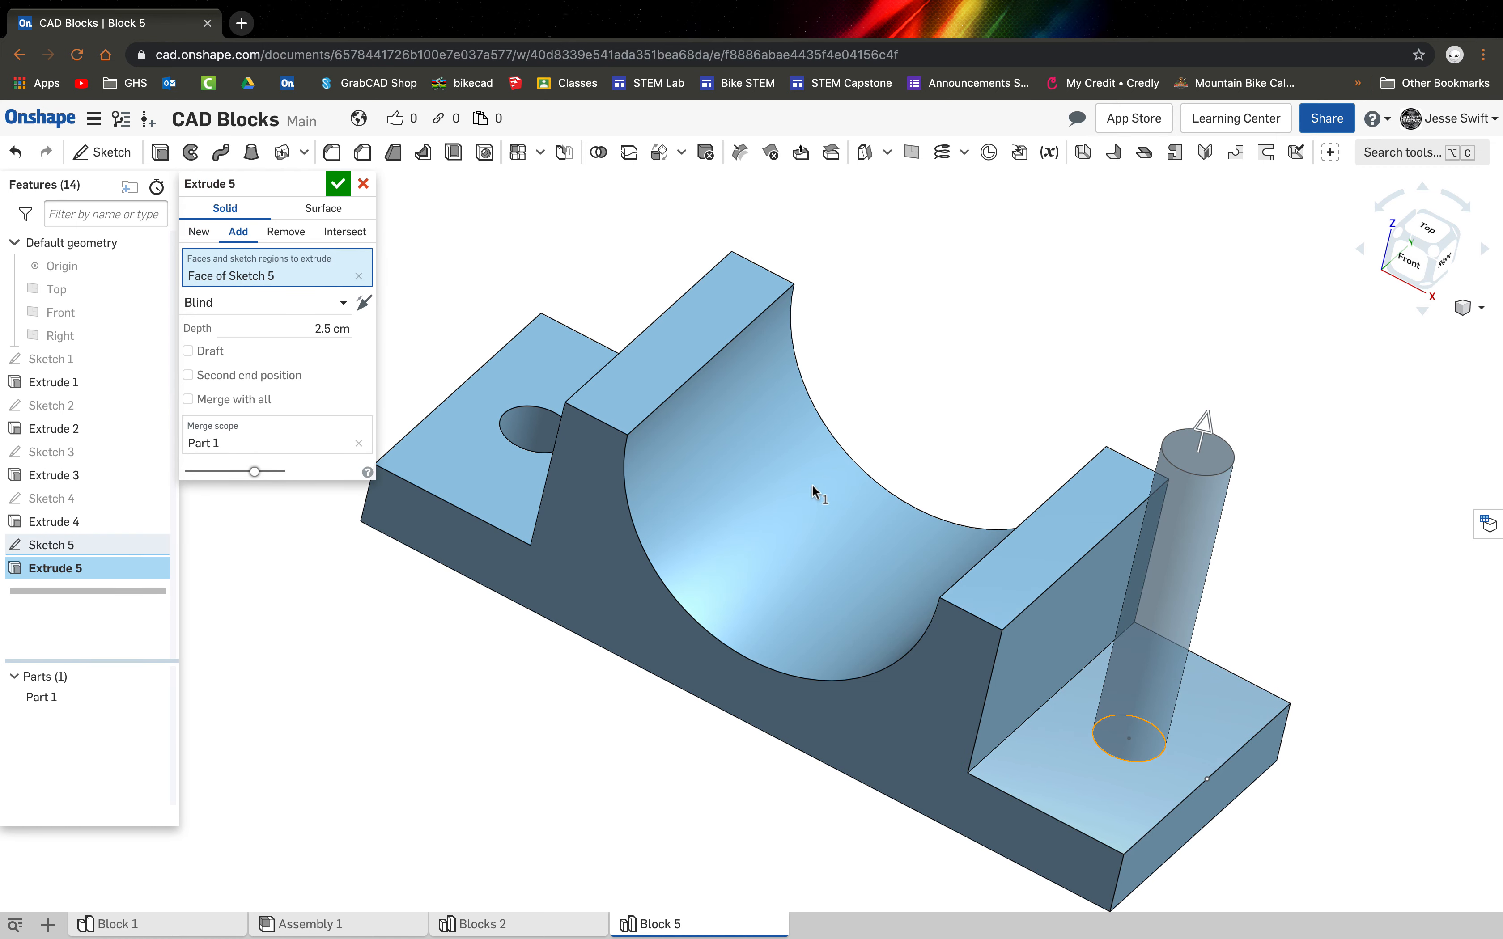
pyautogui.click(277, 232)
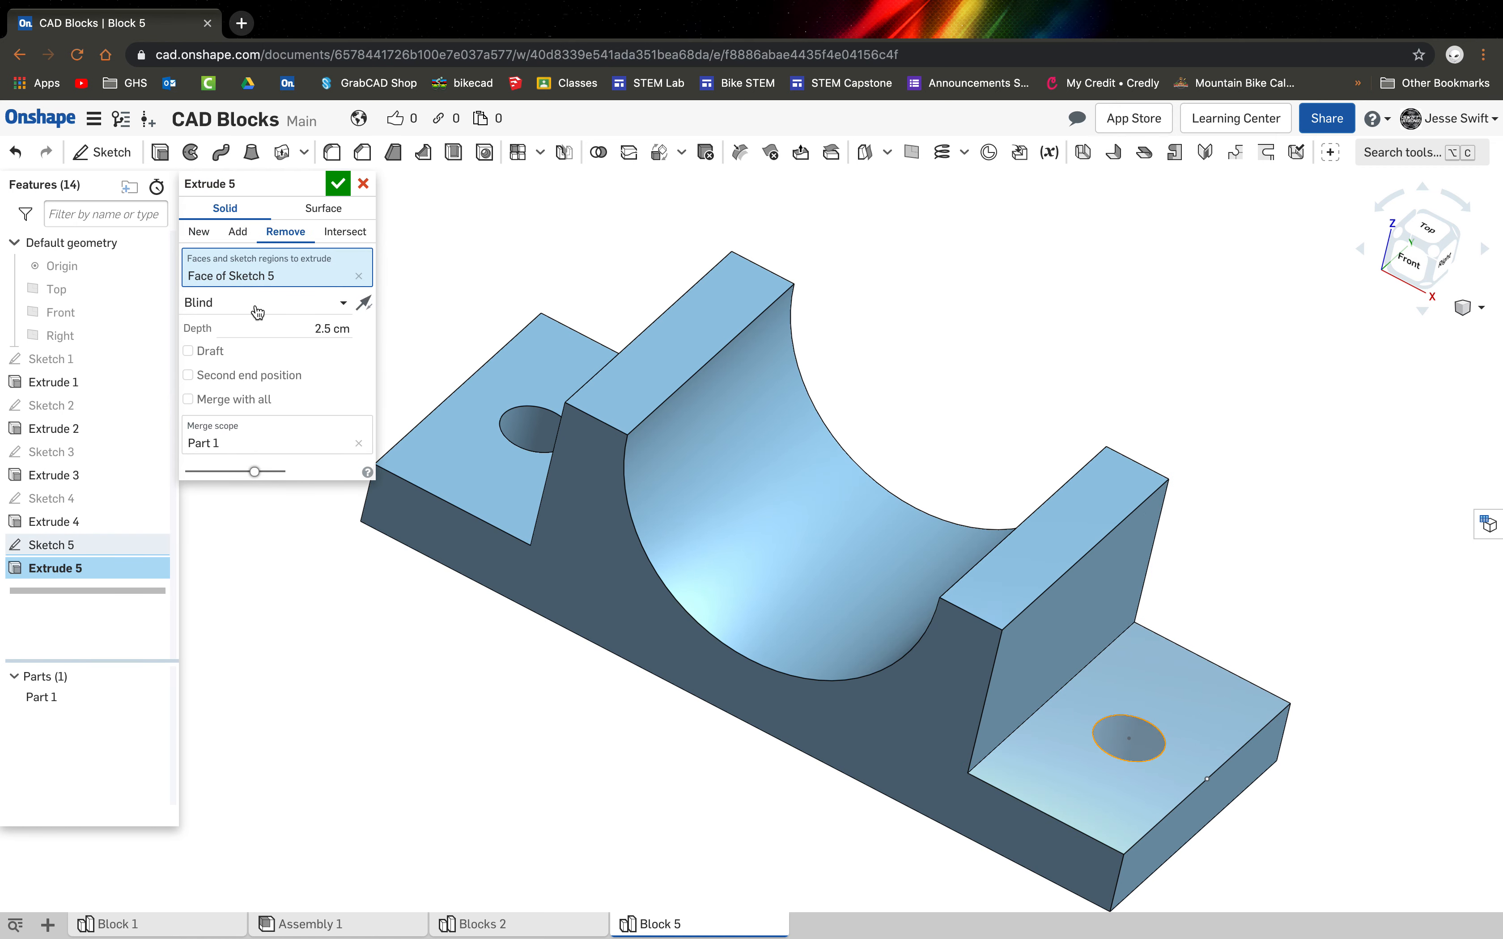
pyautogui.click(257, 313)
pyautogui.click(259, 379)
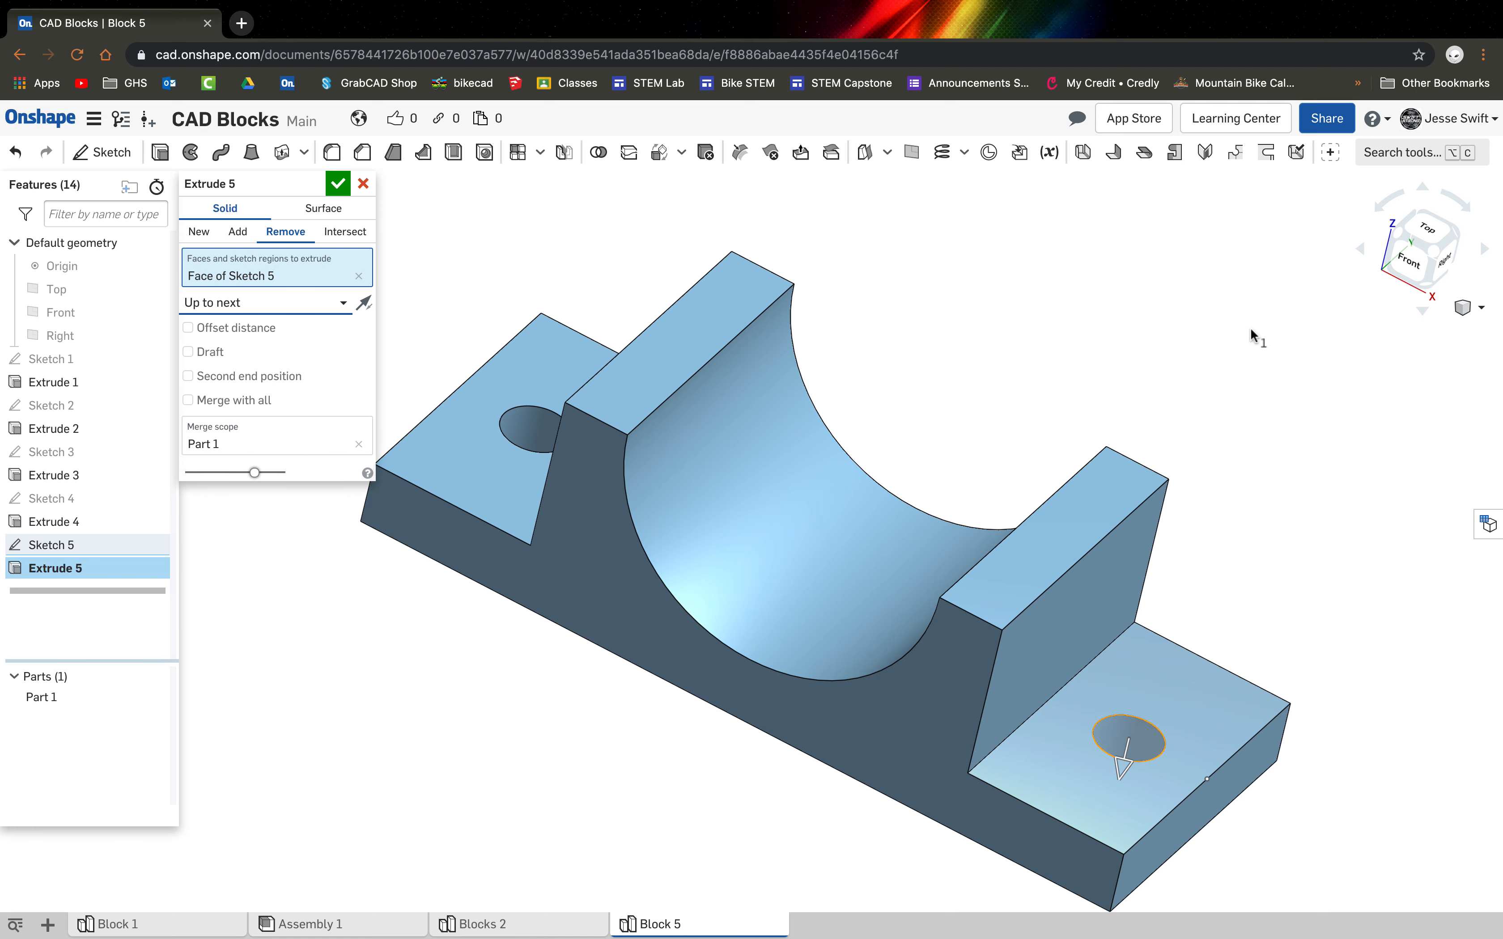
pyautogui.click(336, 185)
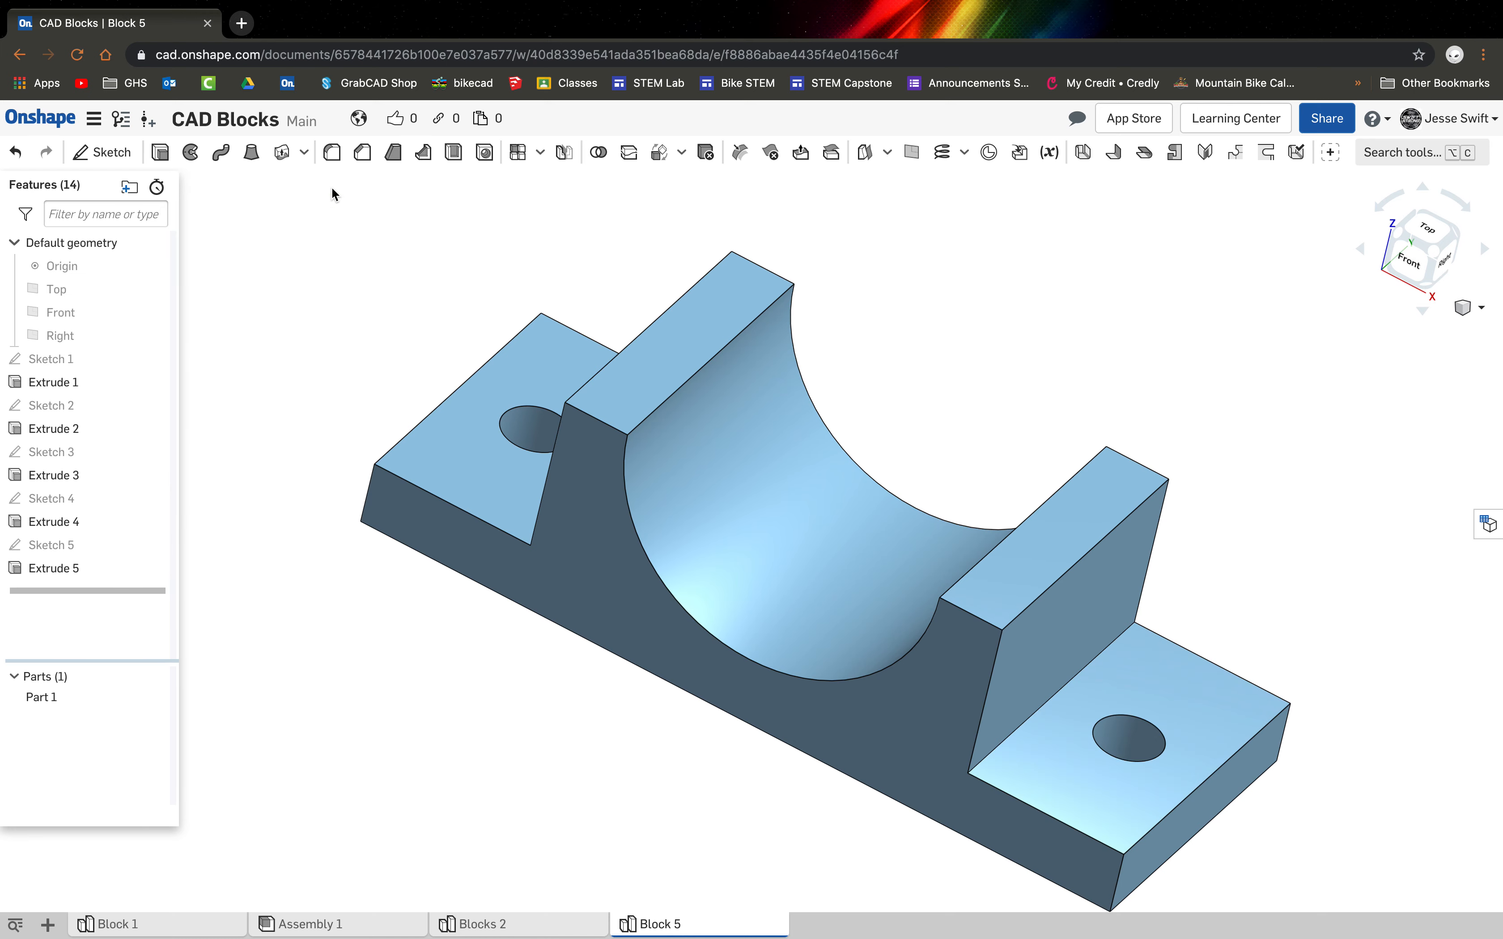
# Examine the finished block from the isometric view, shaded with hidden edges and in translucent display.
pyautogui.click(1481, 307)
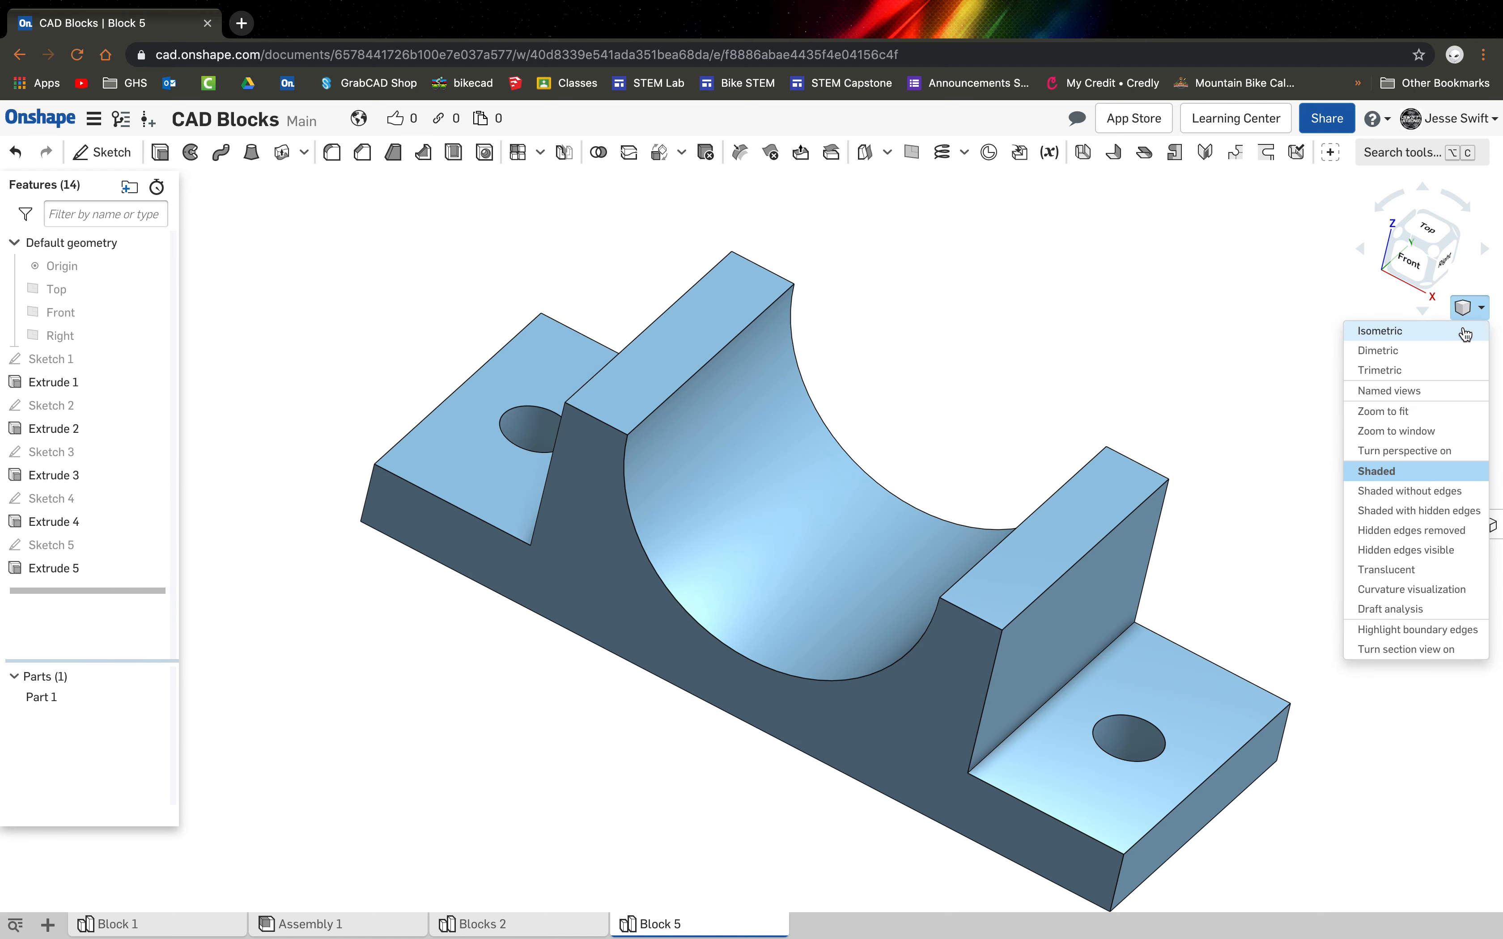
pyautogui.click(1463, 328)
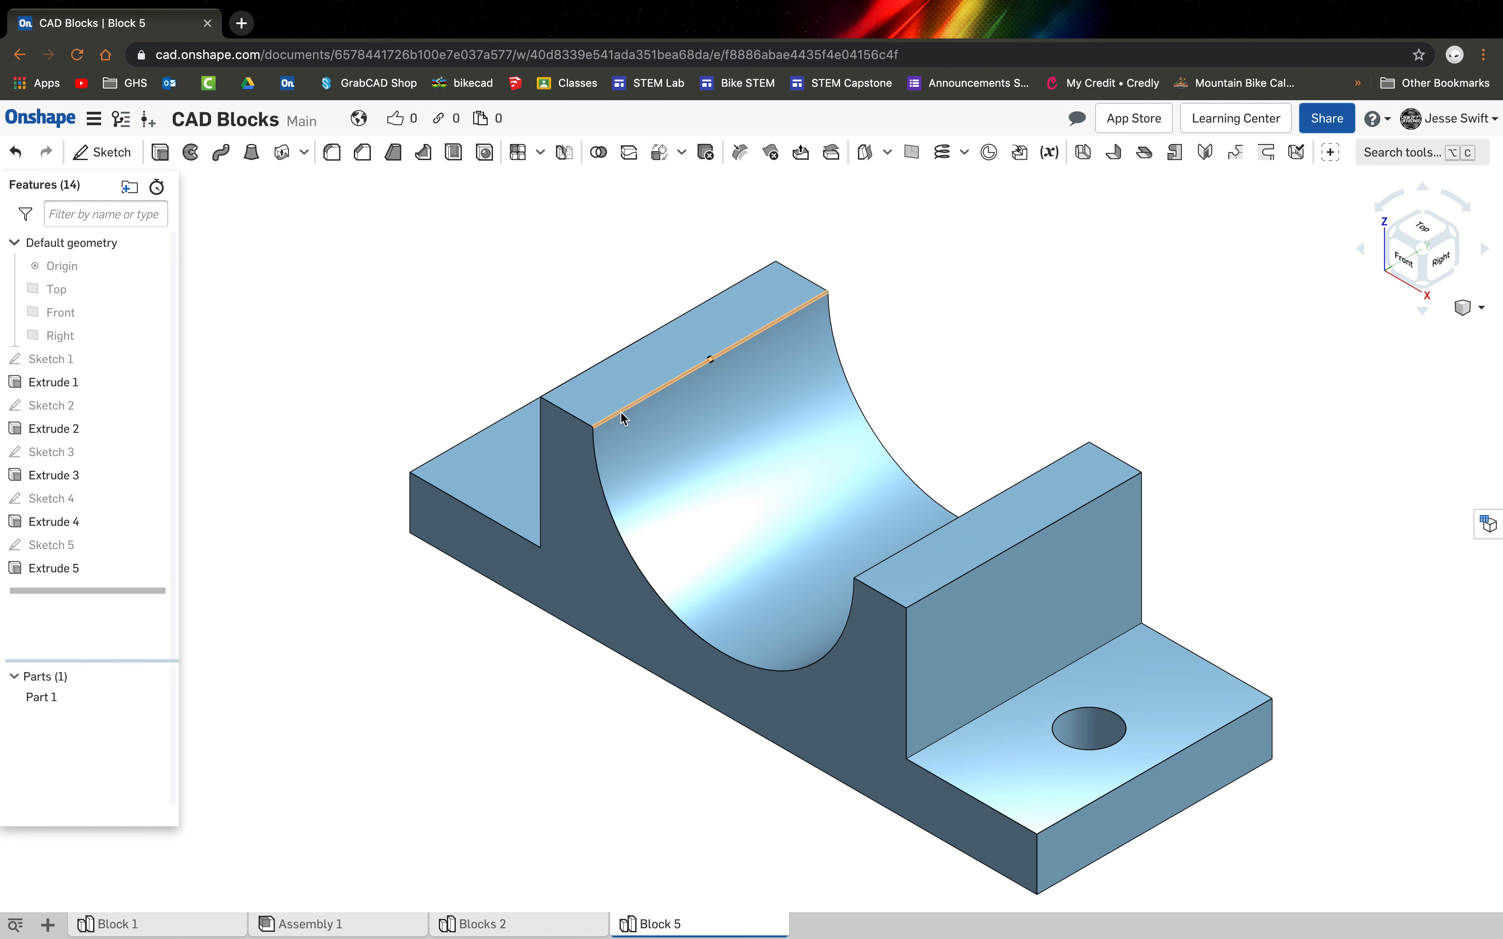
pyautogui.click(1481, 308)
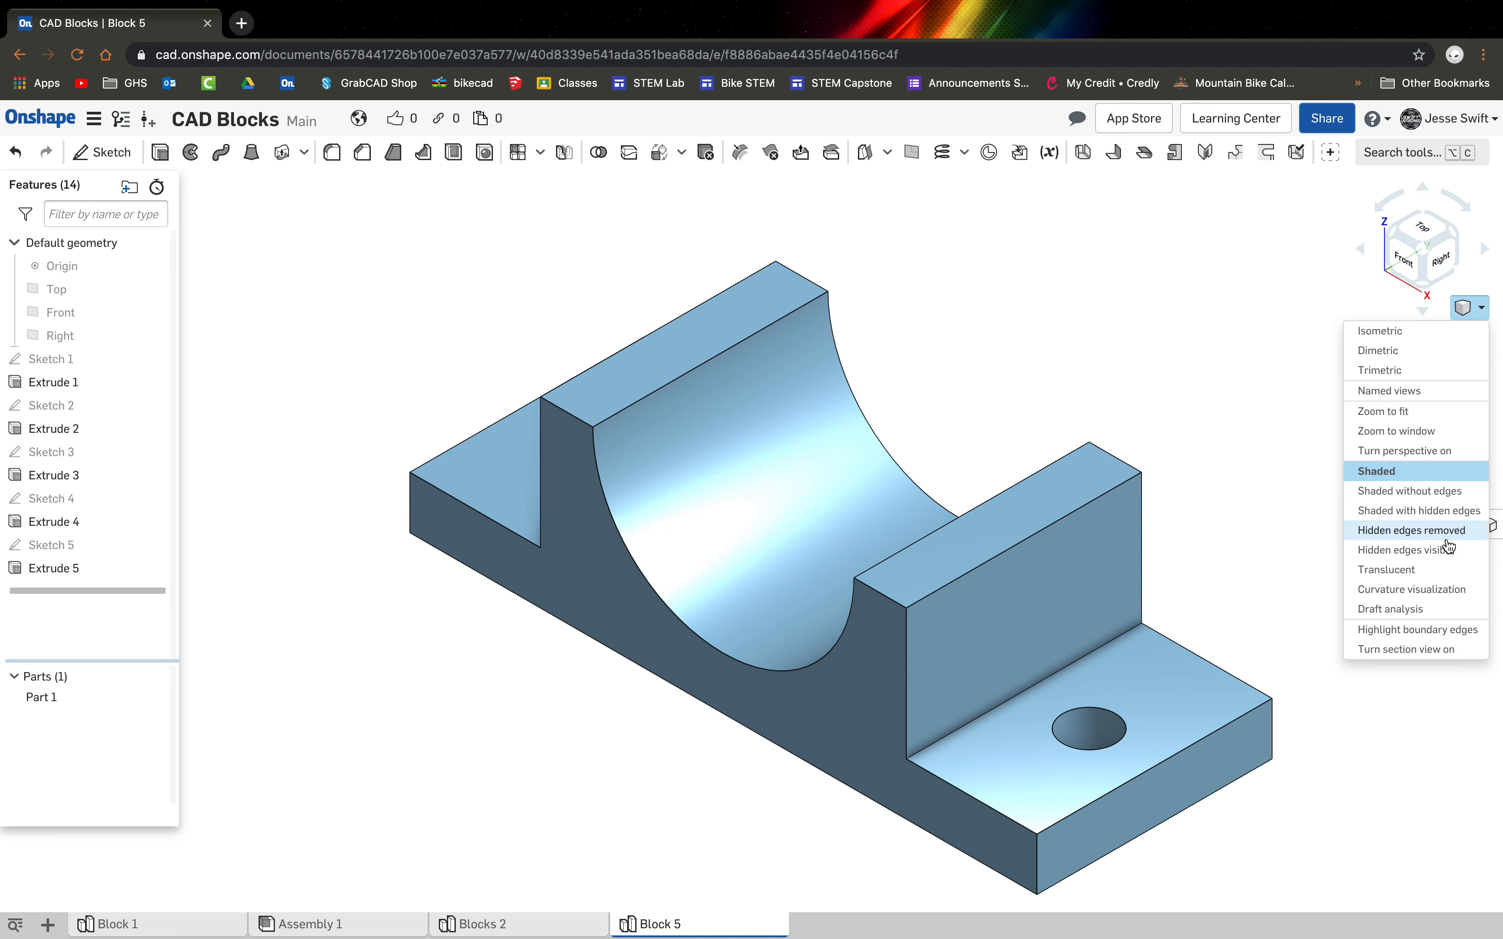
pyautogui.click(1430, 519)
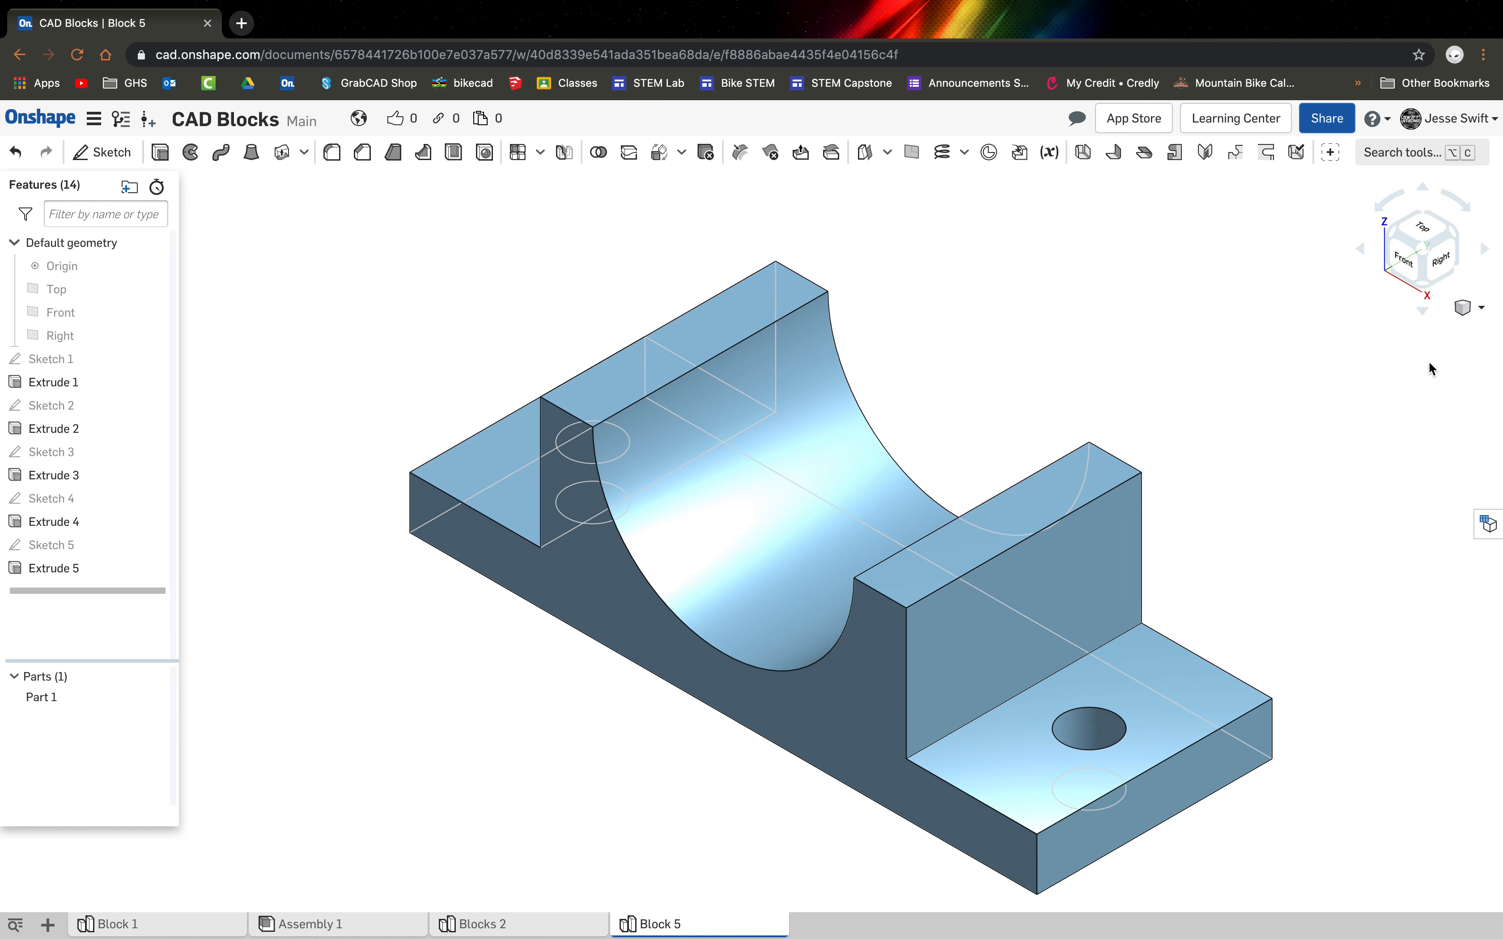
pyautogui.click(1478, 308)
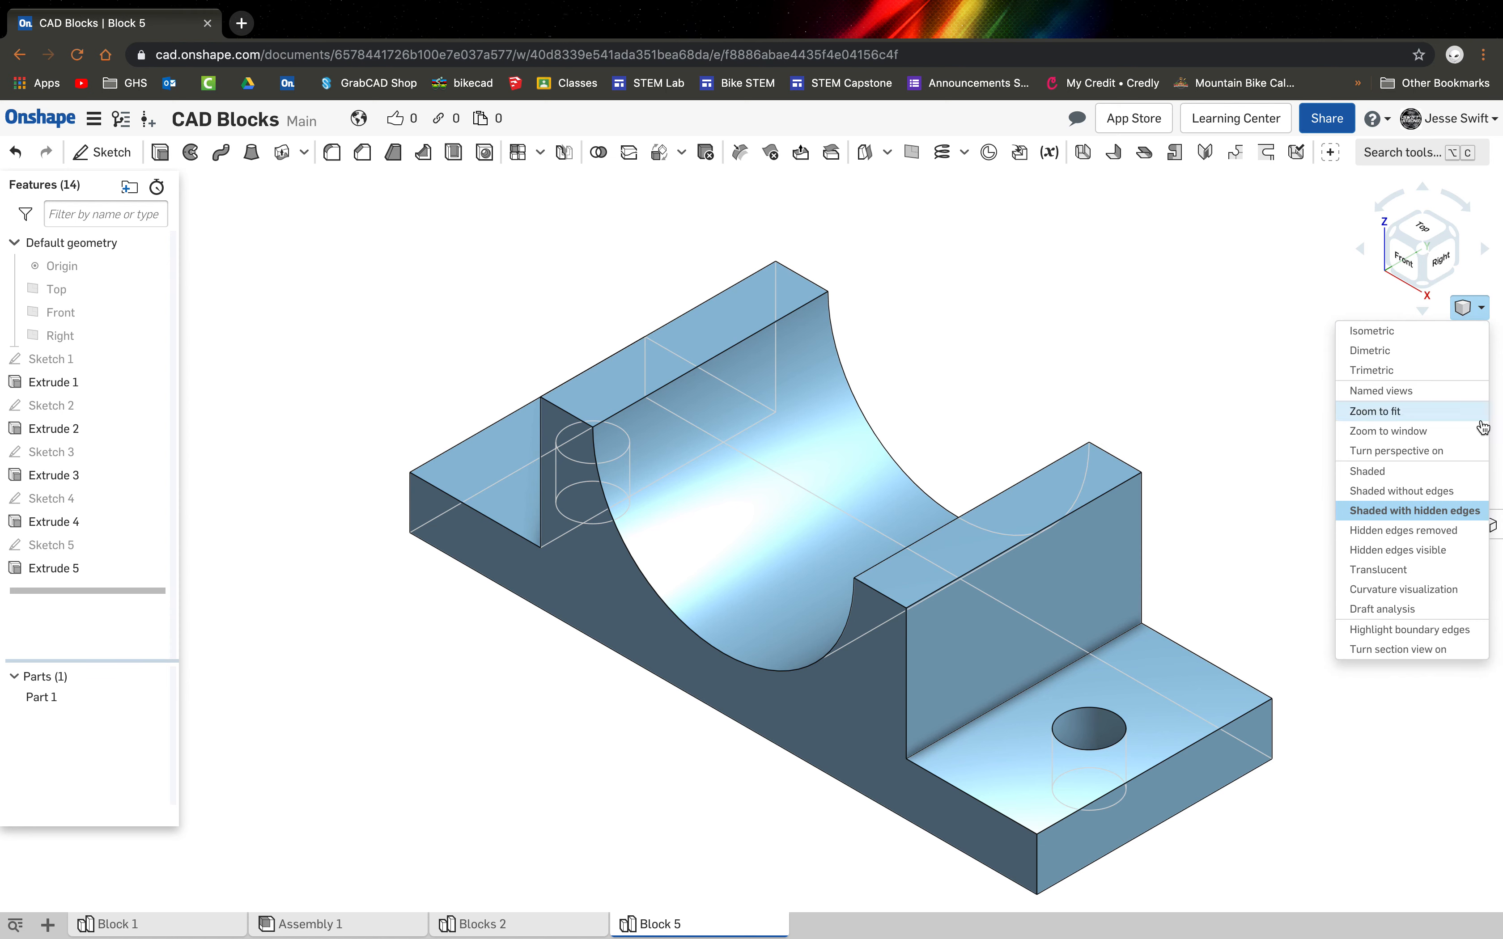
pyautogui.click(1450, 570)
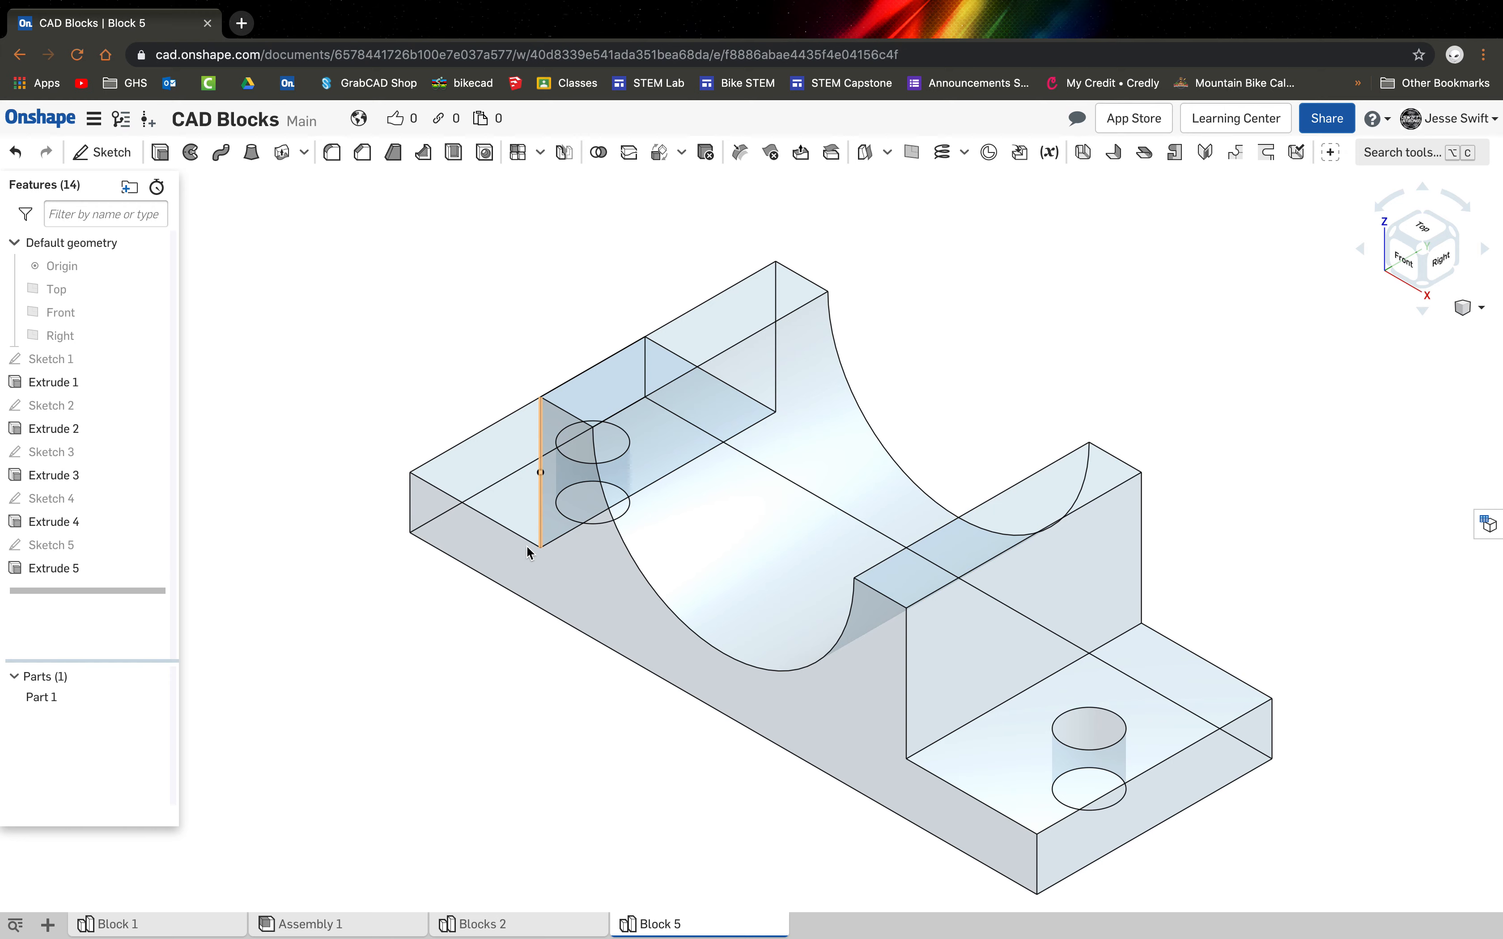
pyautogui.moveTo(493, 631); pyautogui.dragTo(481, 595, button='right')
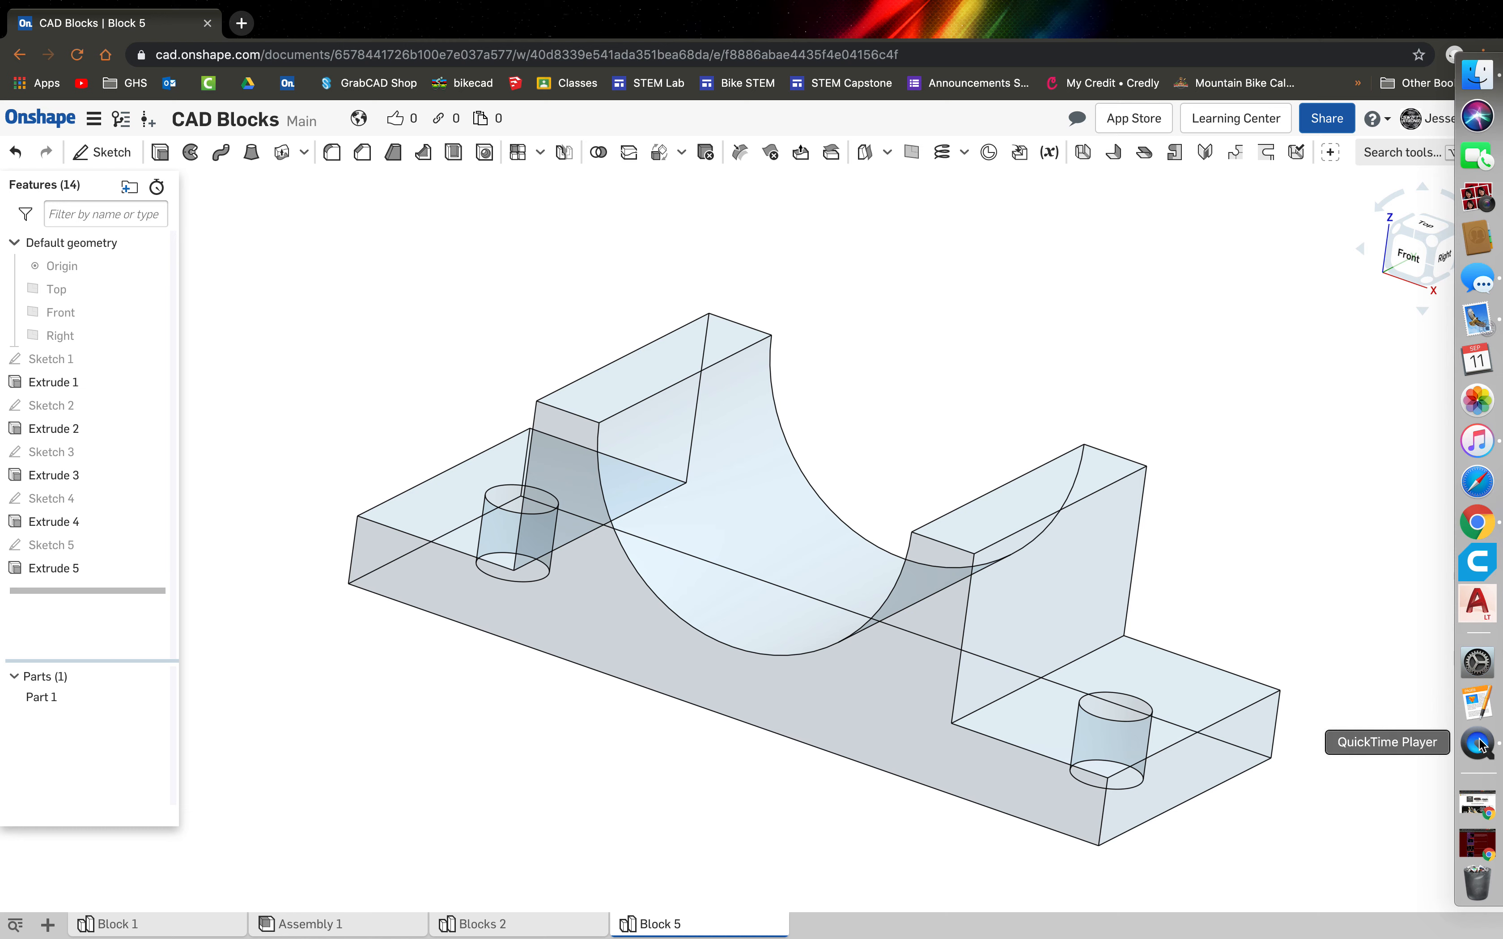
pyautogui.rightClick(1479, 742)
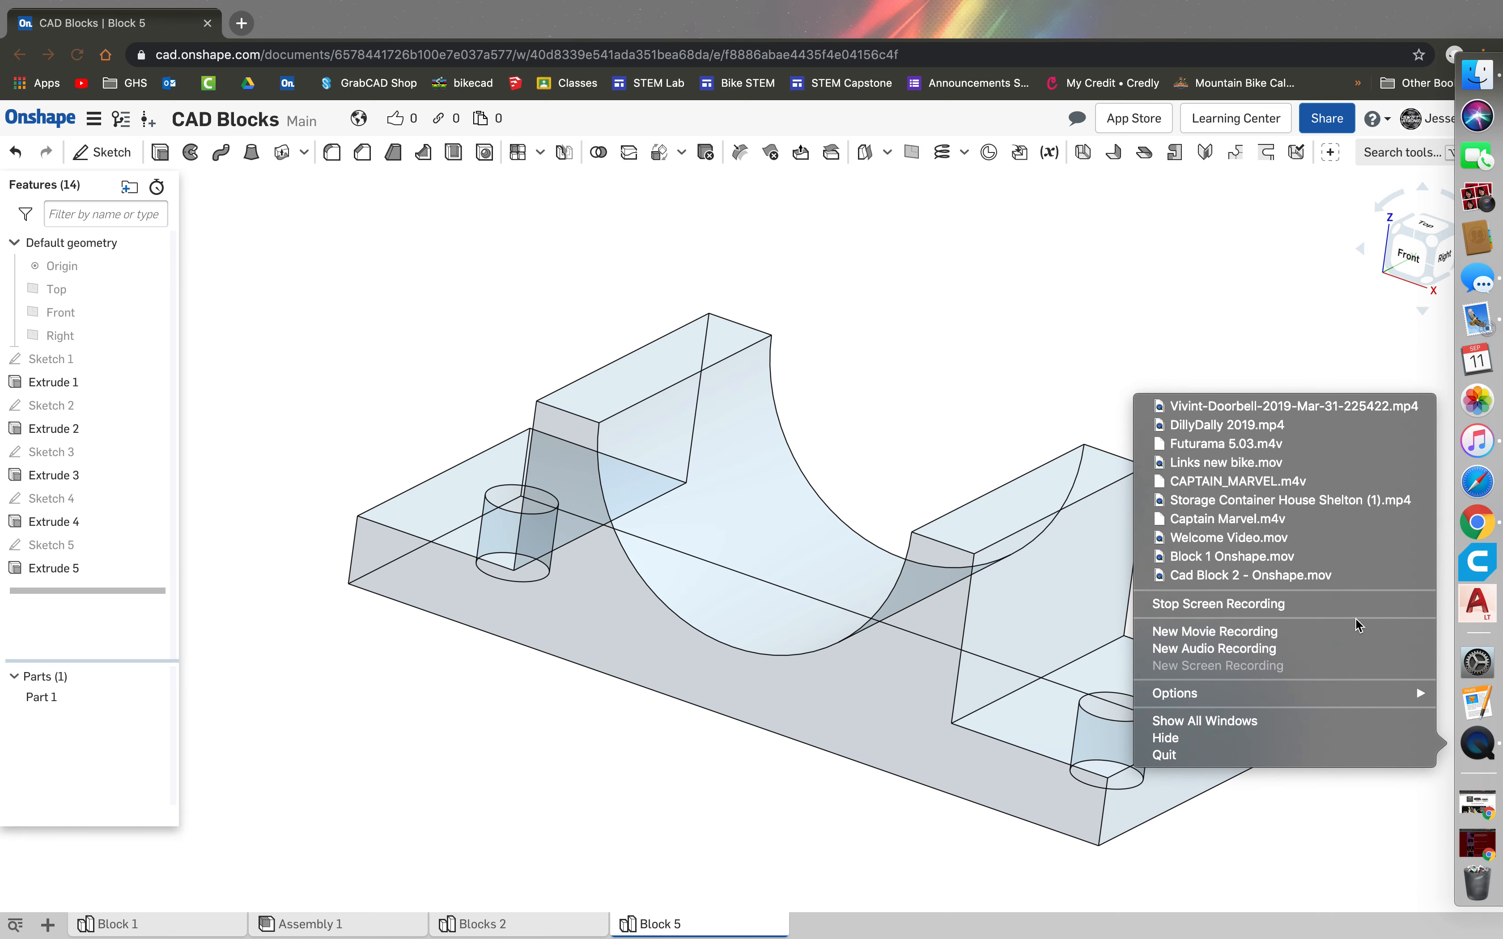